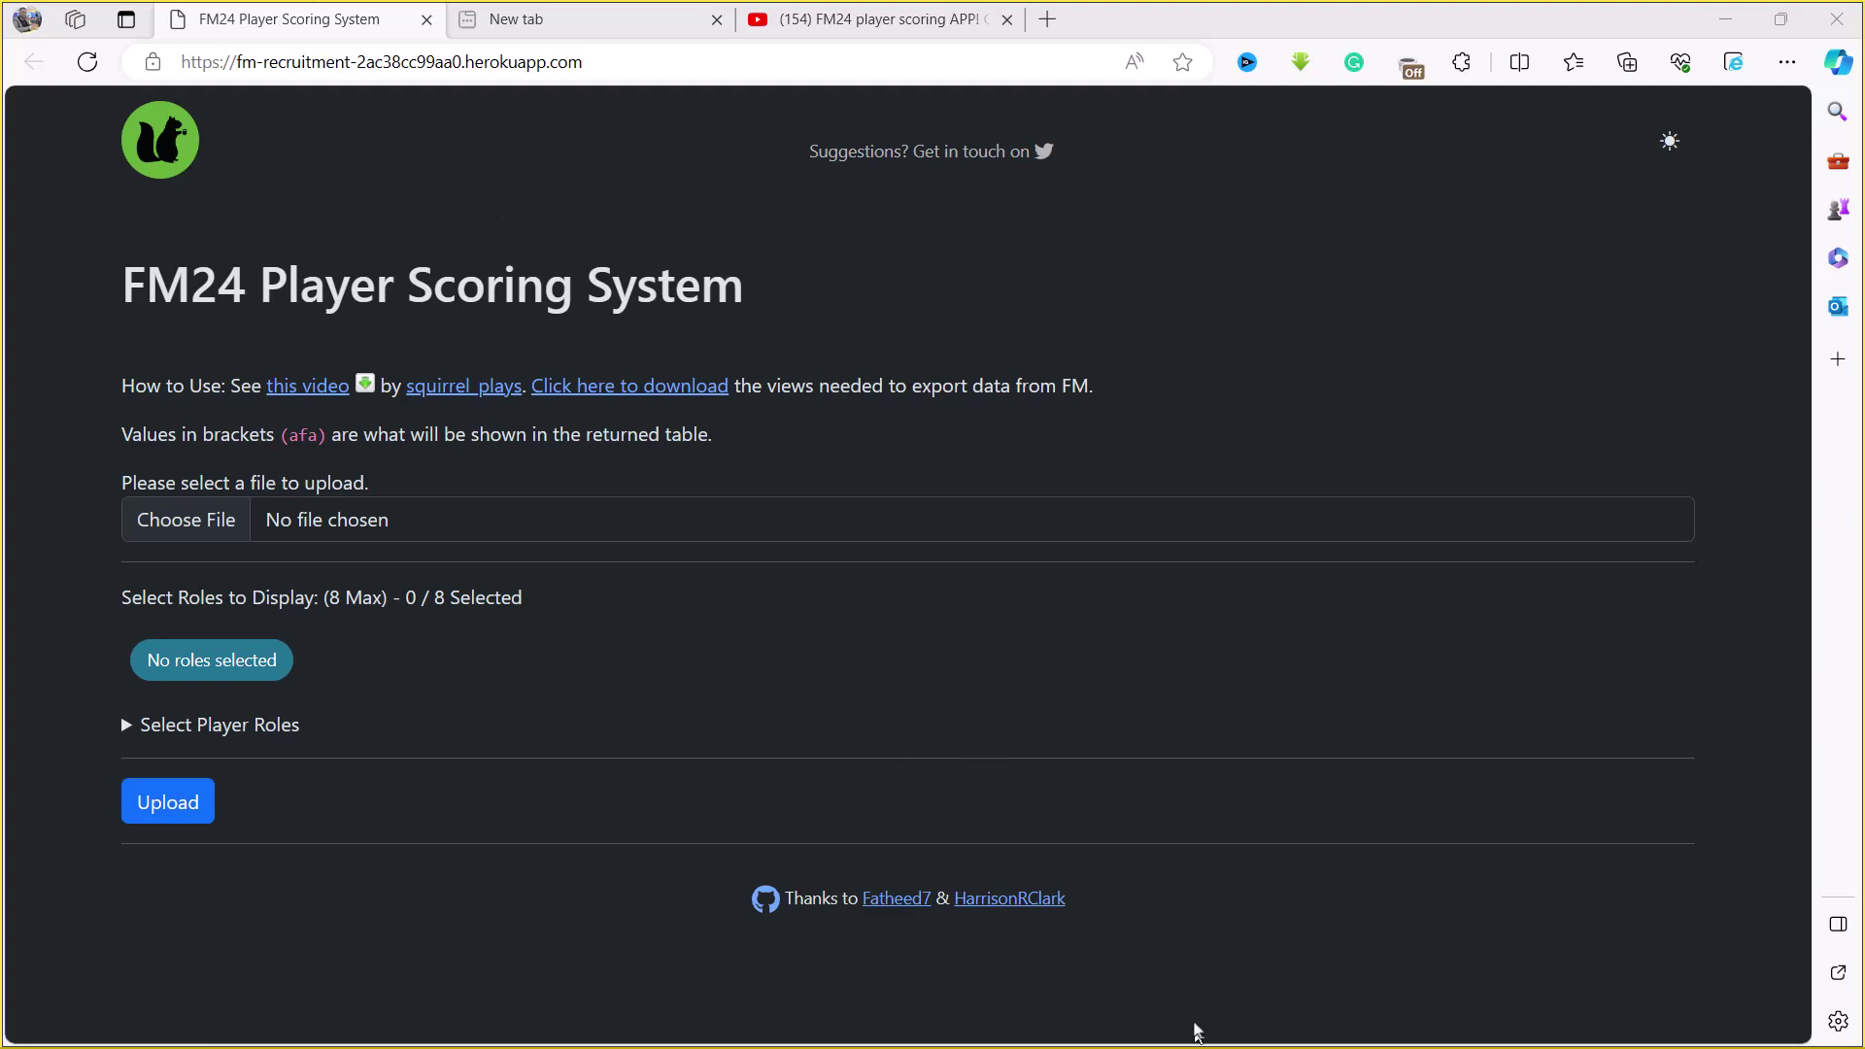
- Switch to the 'FM24 player scoring APP' YouTube tutorial tab
left_click(863, 19)
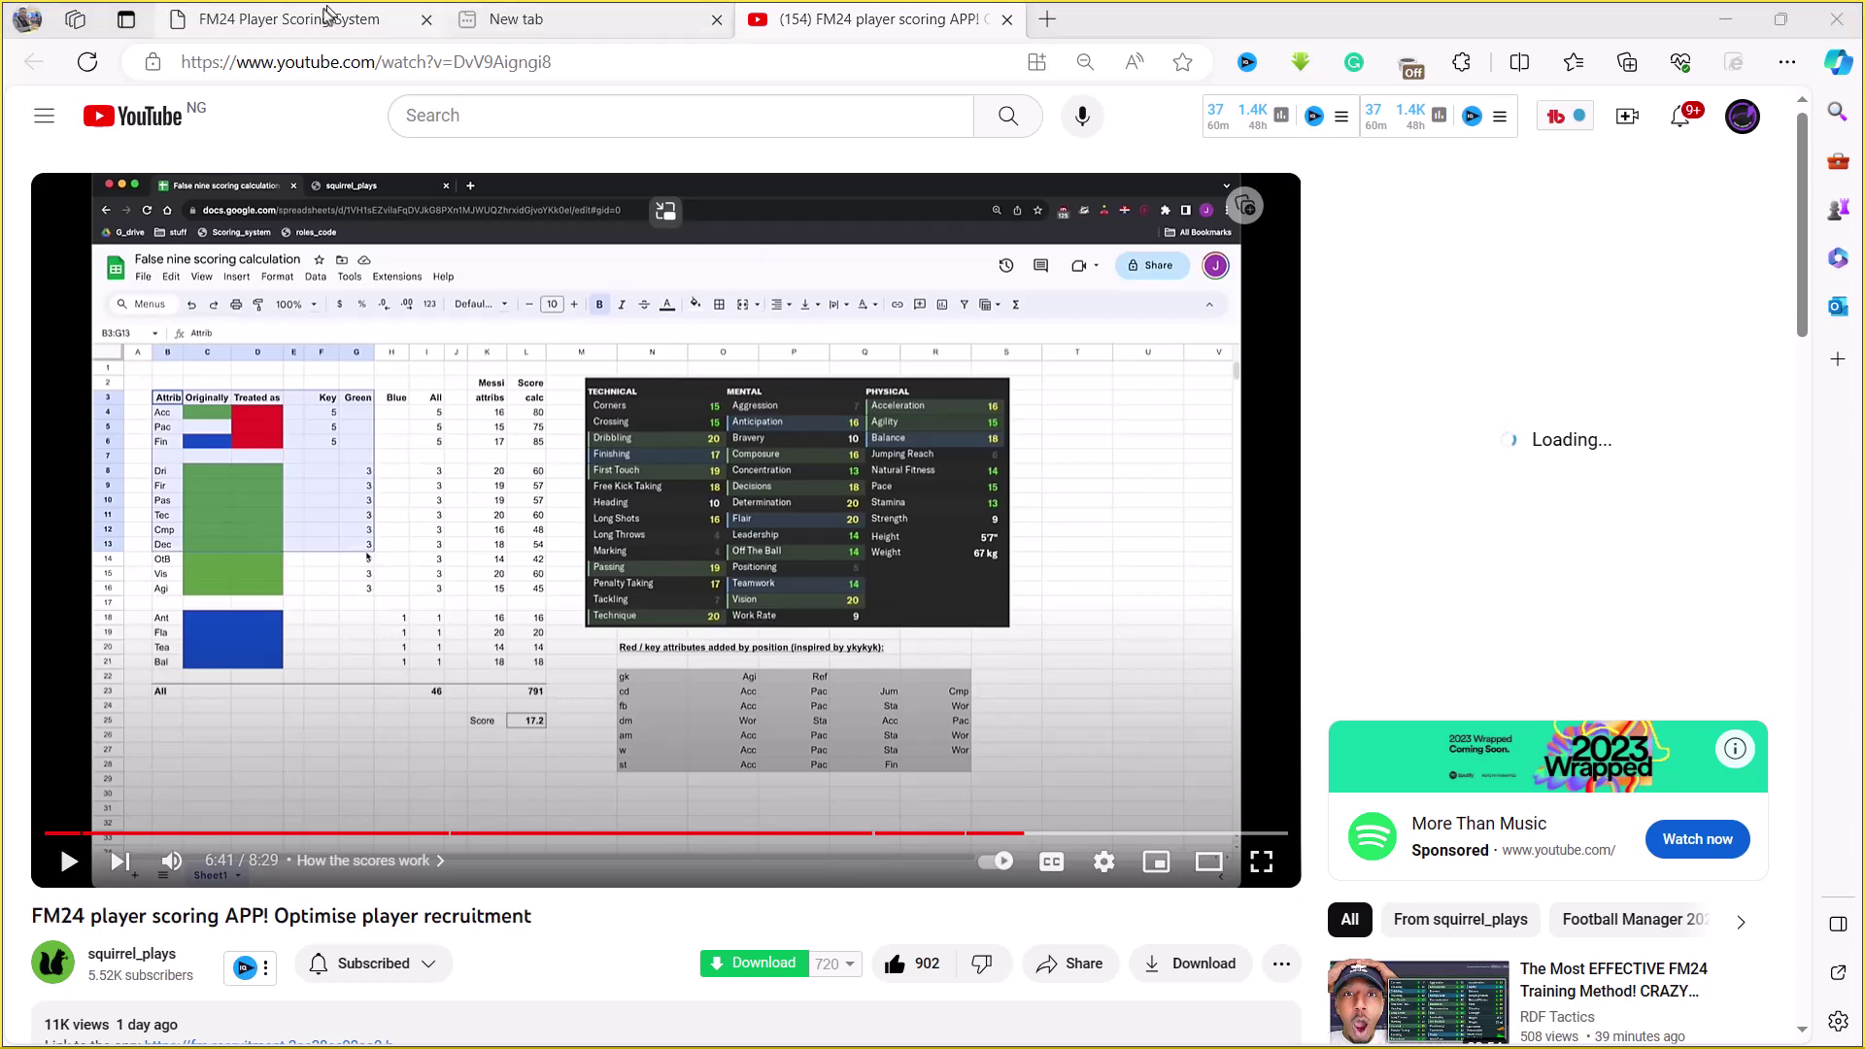
- Return to the FM24 Player Scoring System upload page tab
left_click(321, 18)
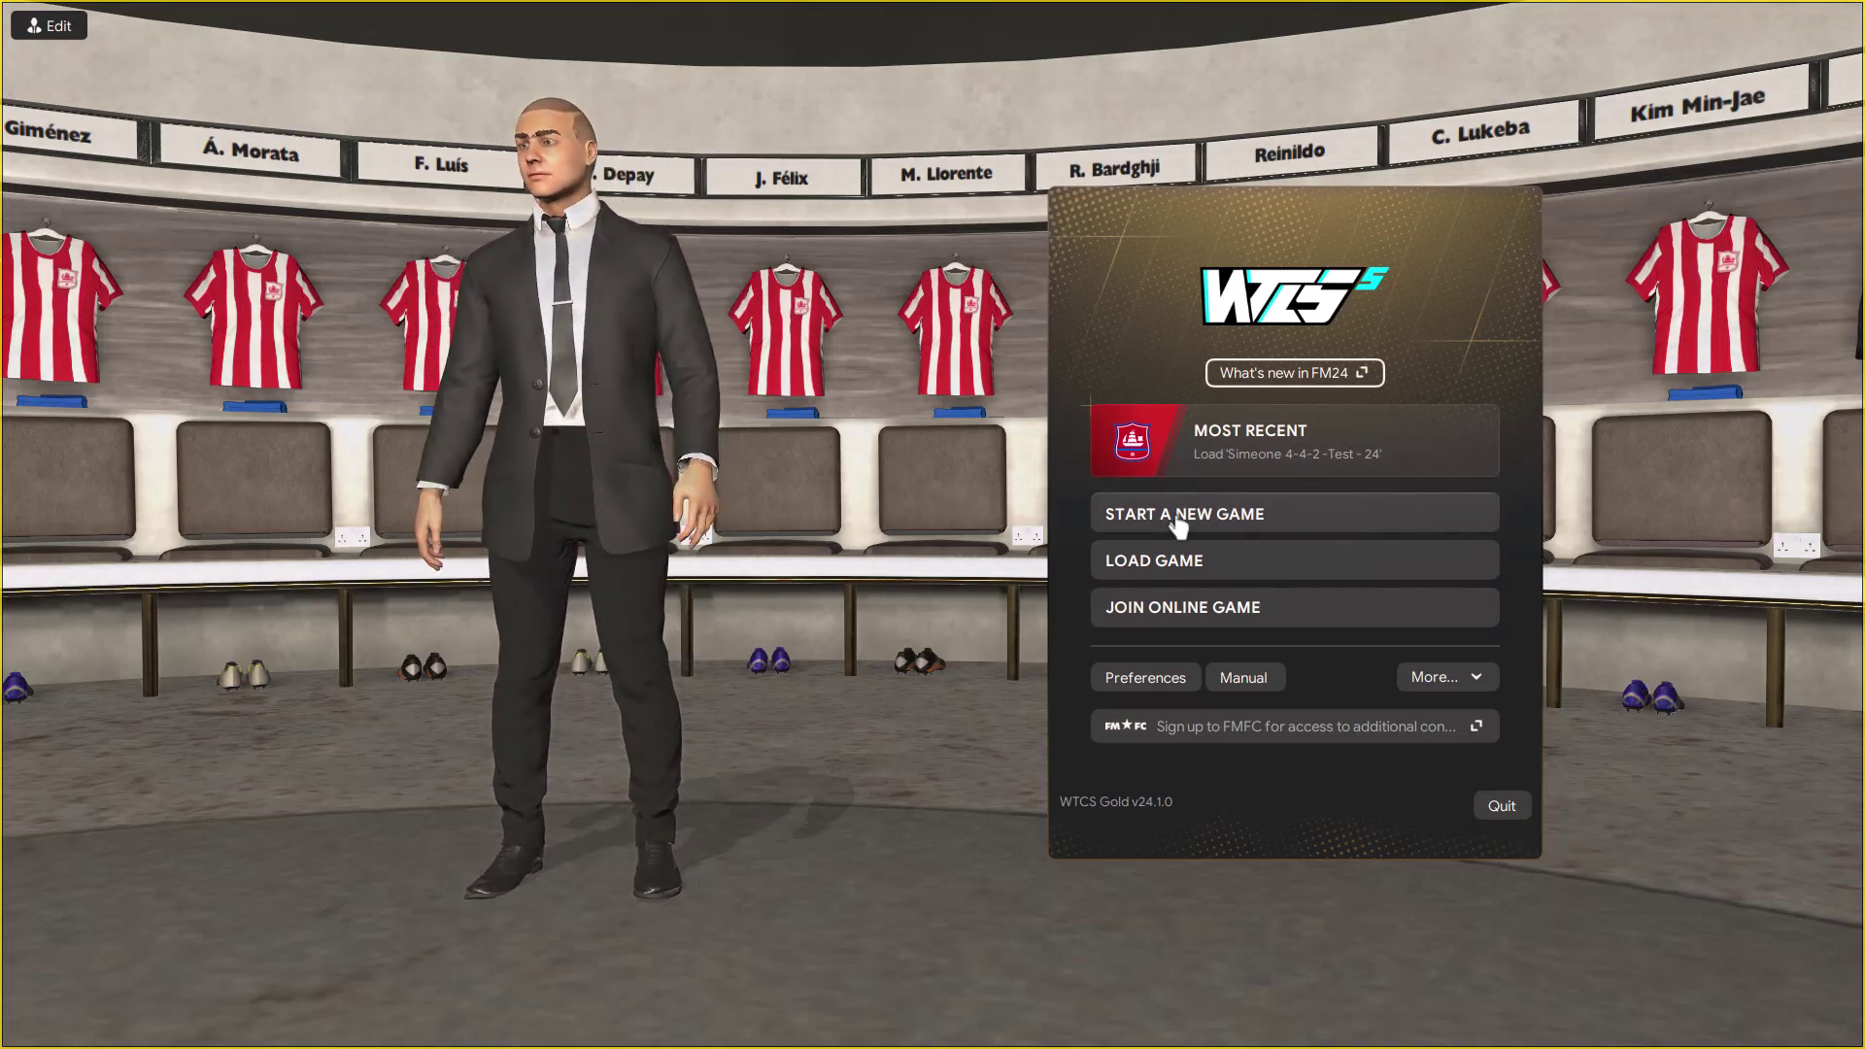
- Start a Benfica career via Advanced Setup with attribute masking disabled and a Large database
left_click(1207, 510)
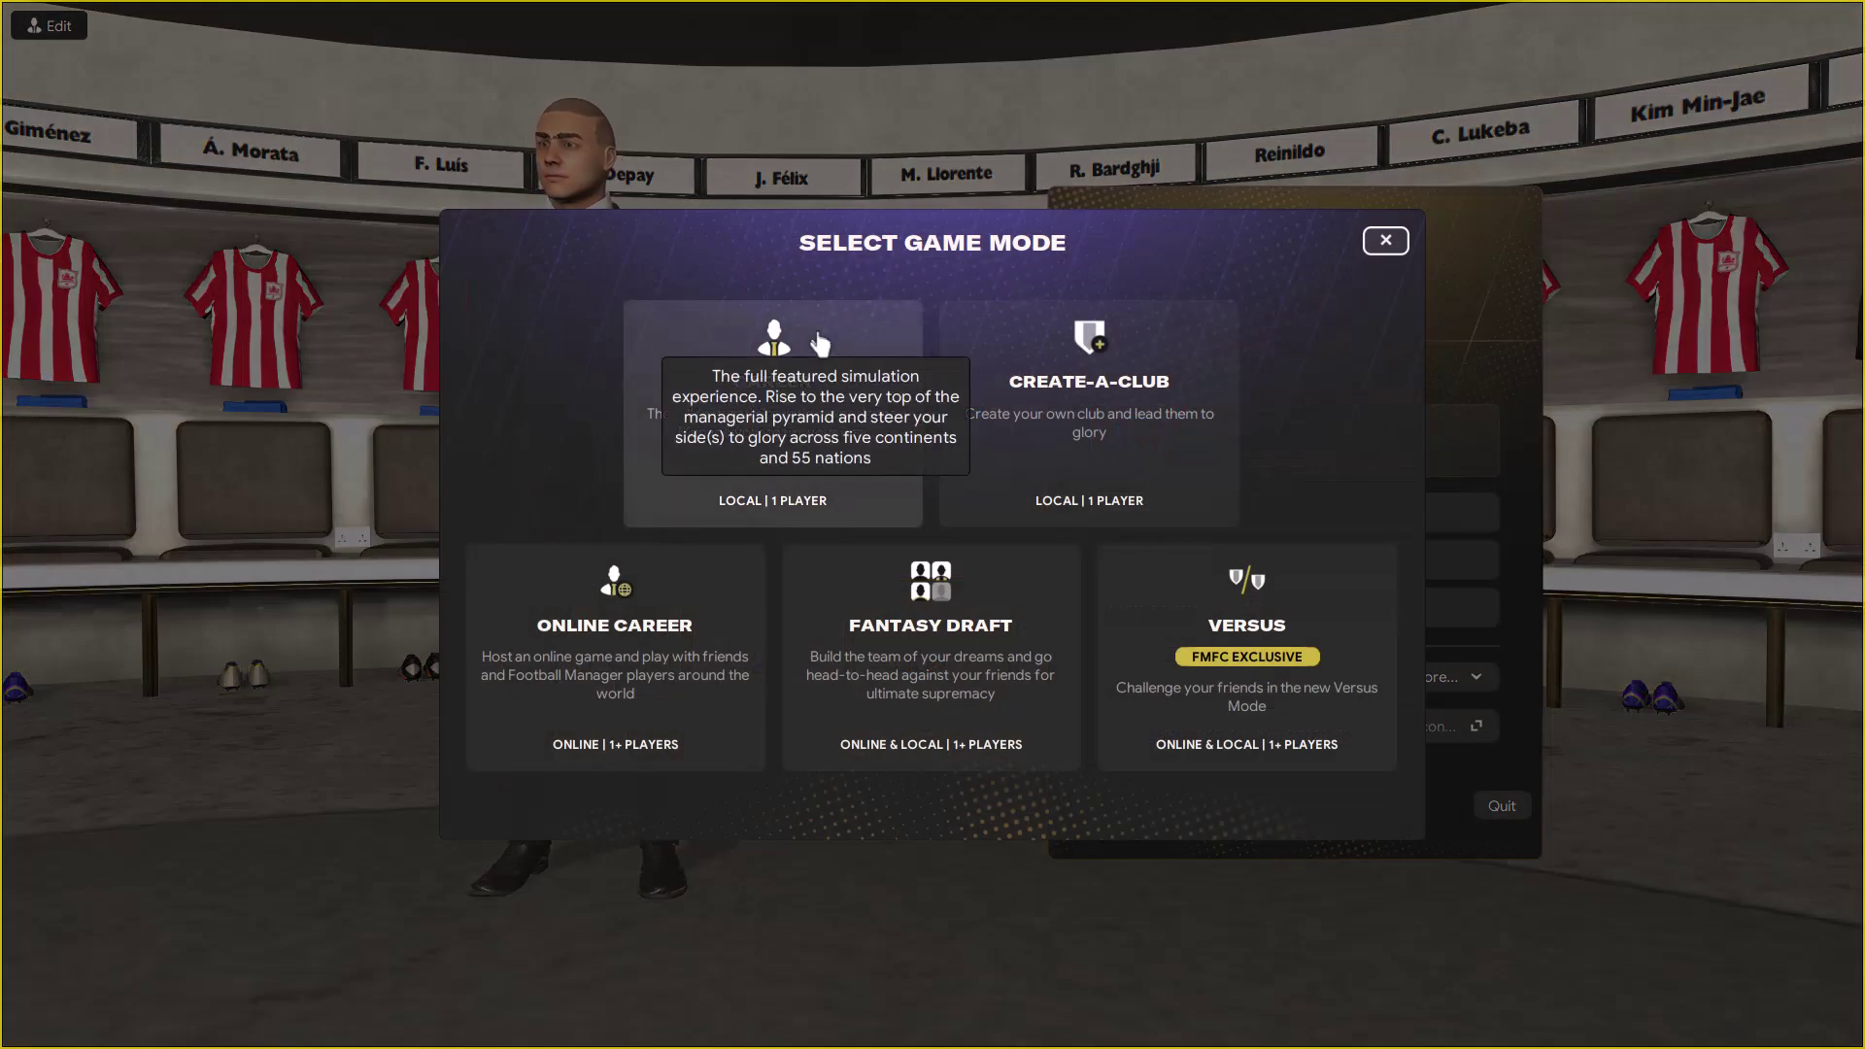
key("Escape")
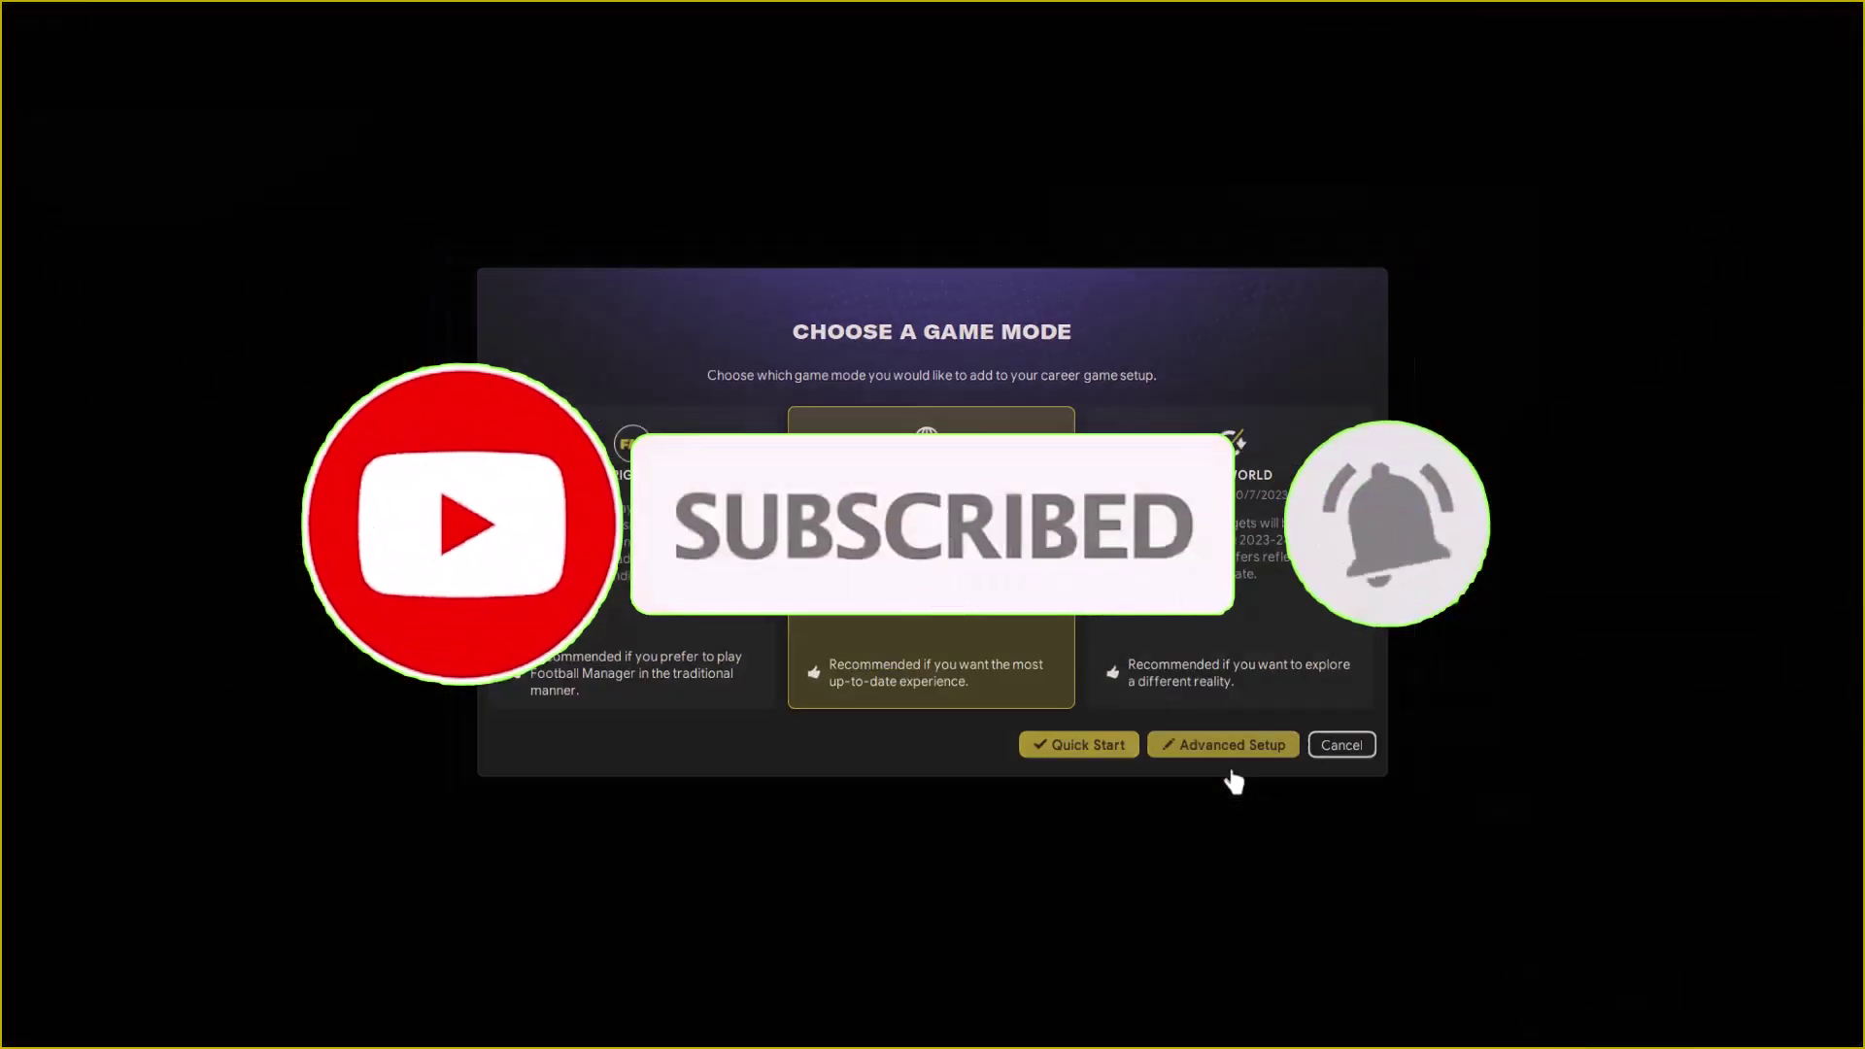
left_click(1227, 753)
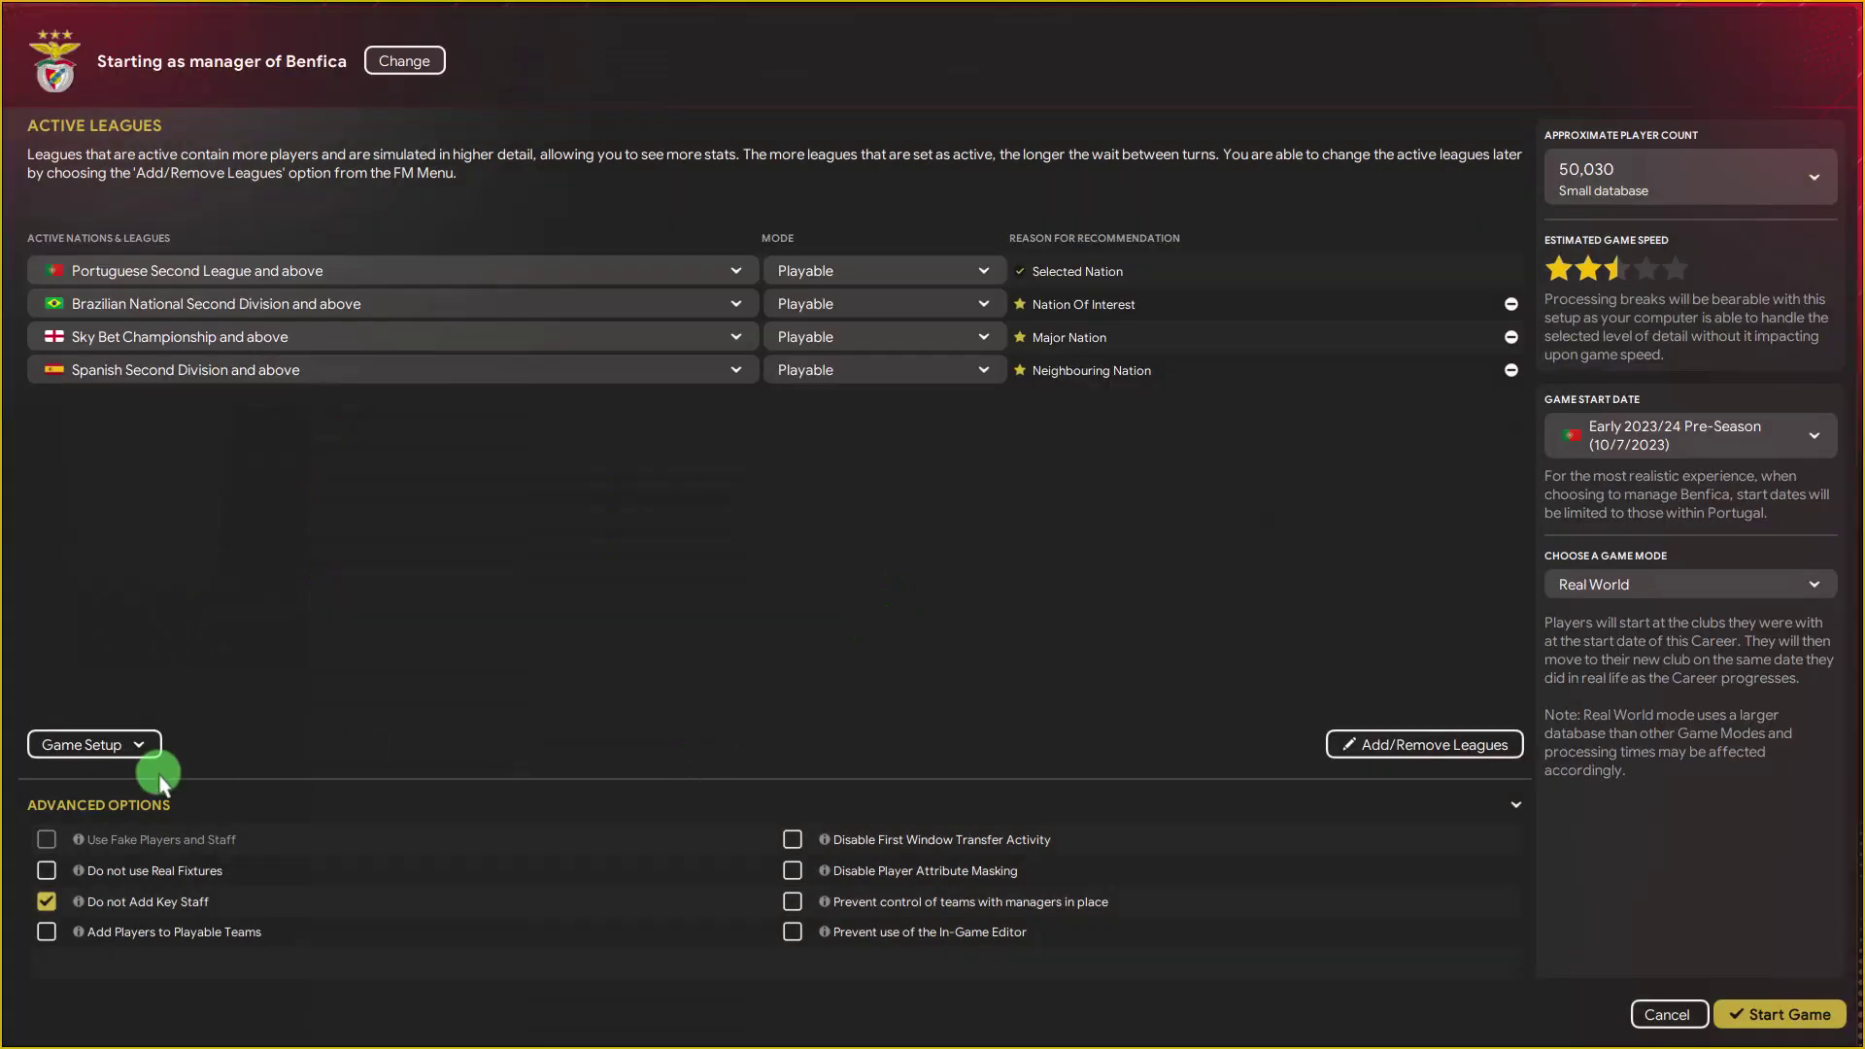
left_click(794, 874)
left_click(1698, 183)
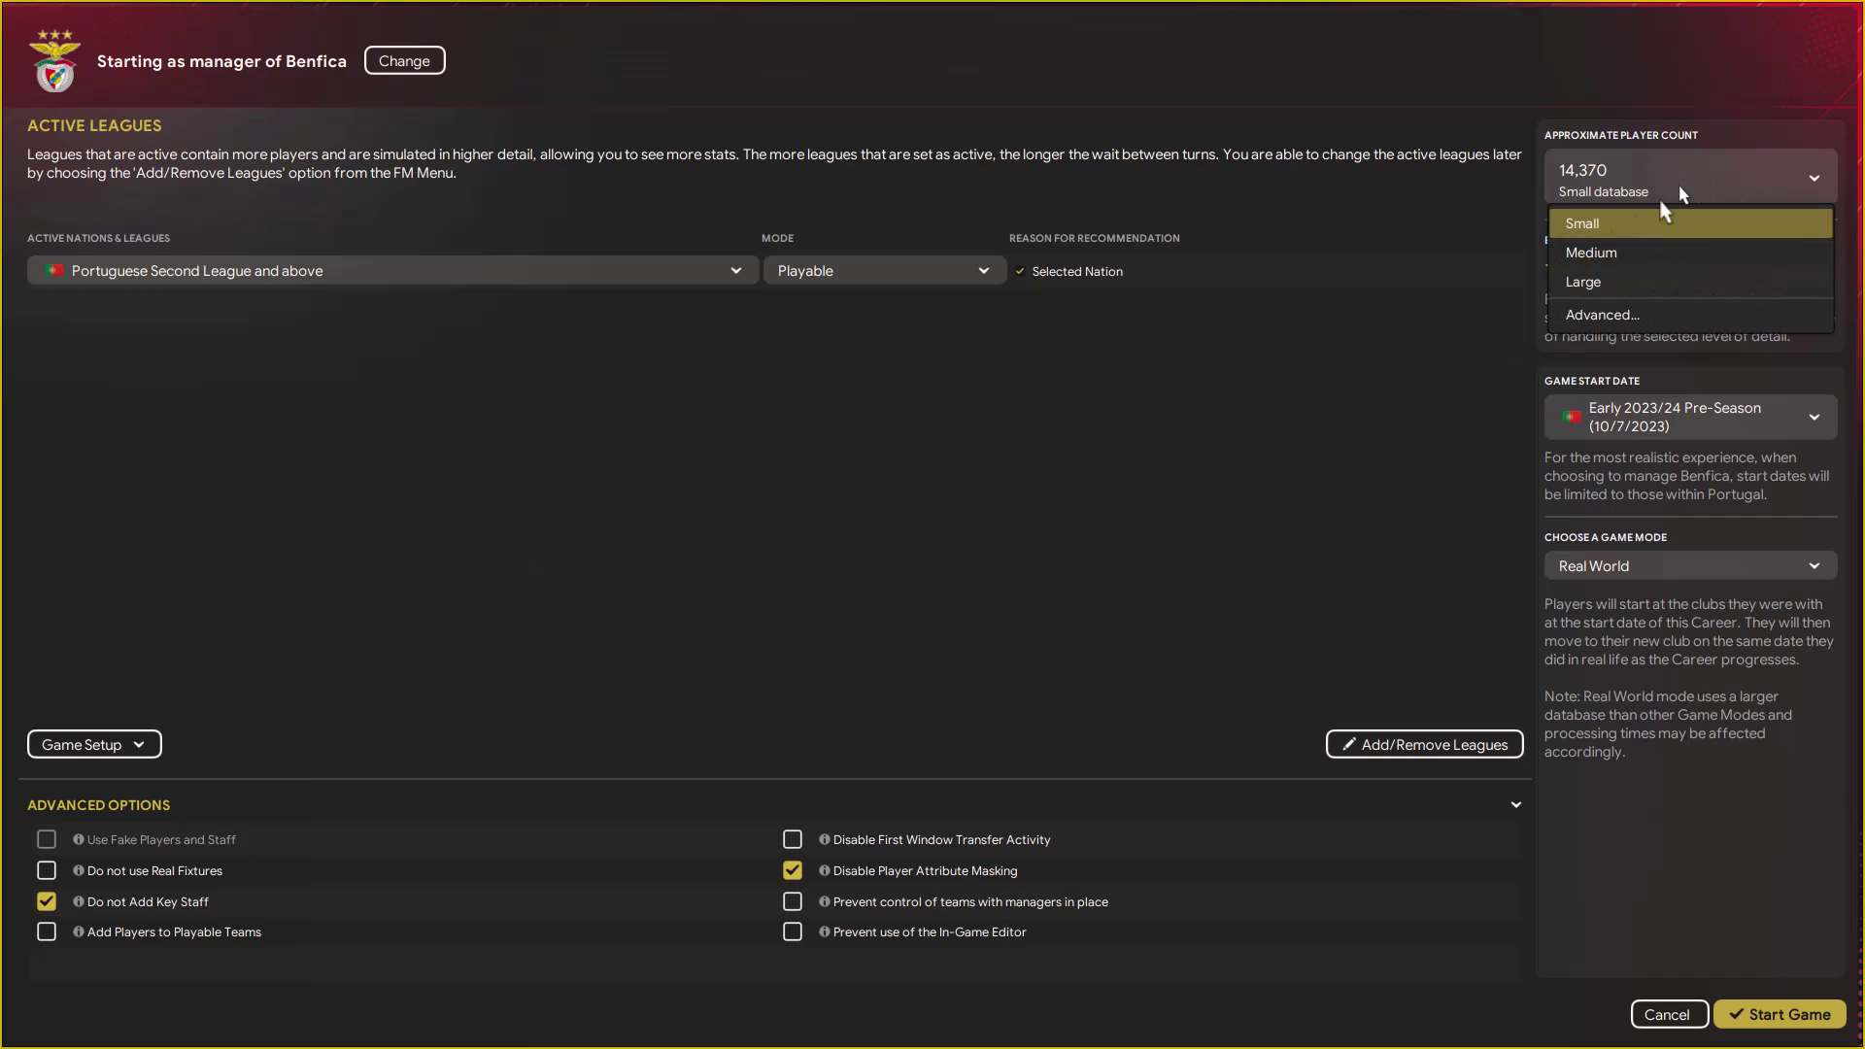
left_click(1583, 284)
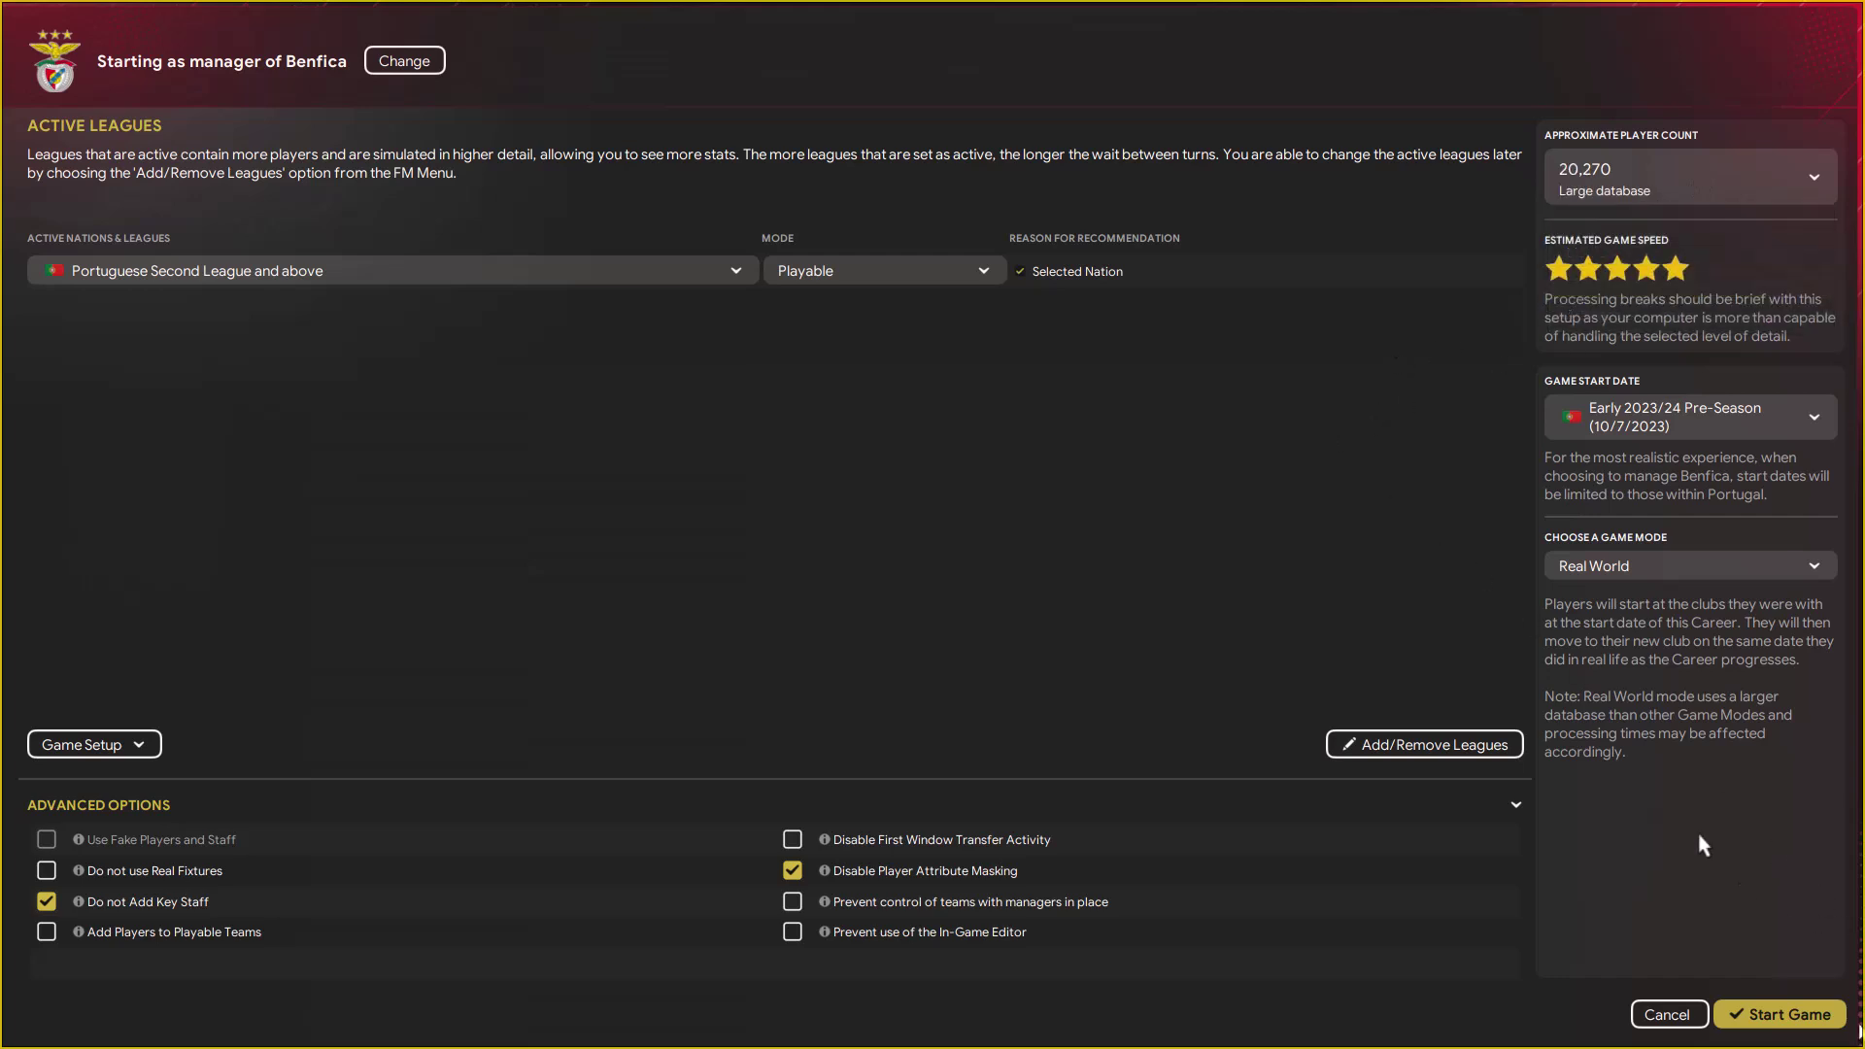
left_click(1779, 1014)
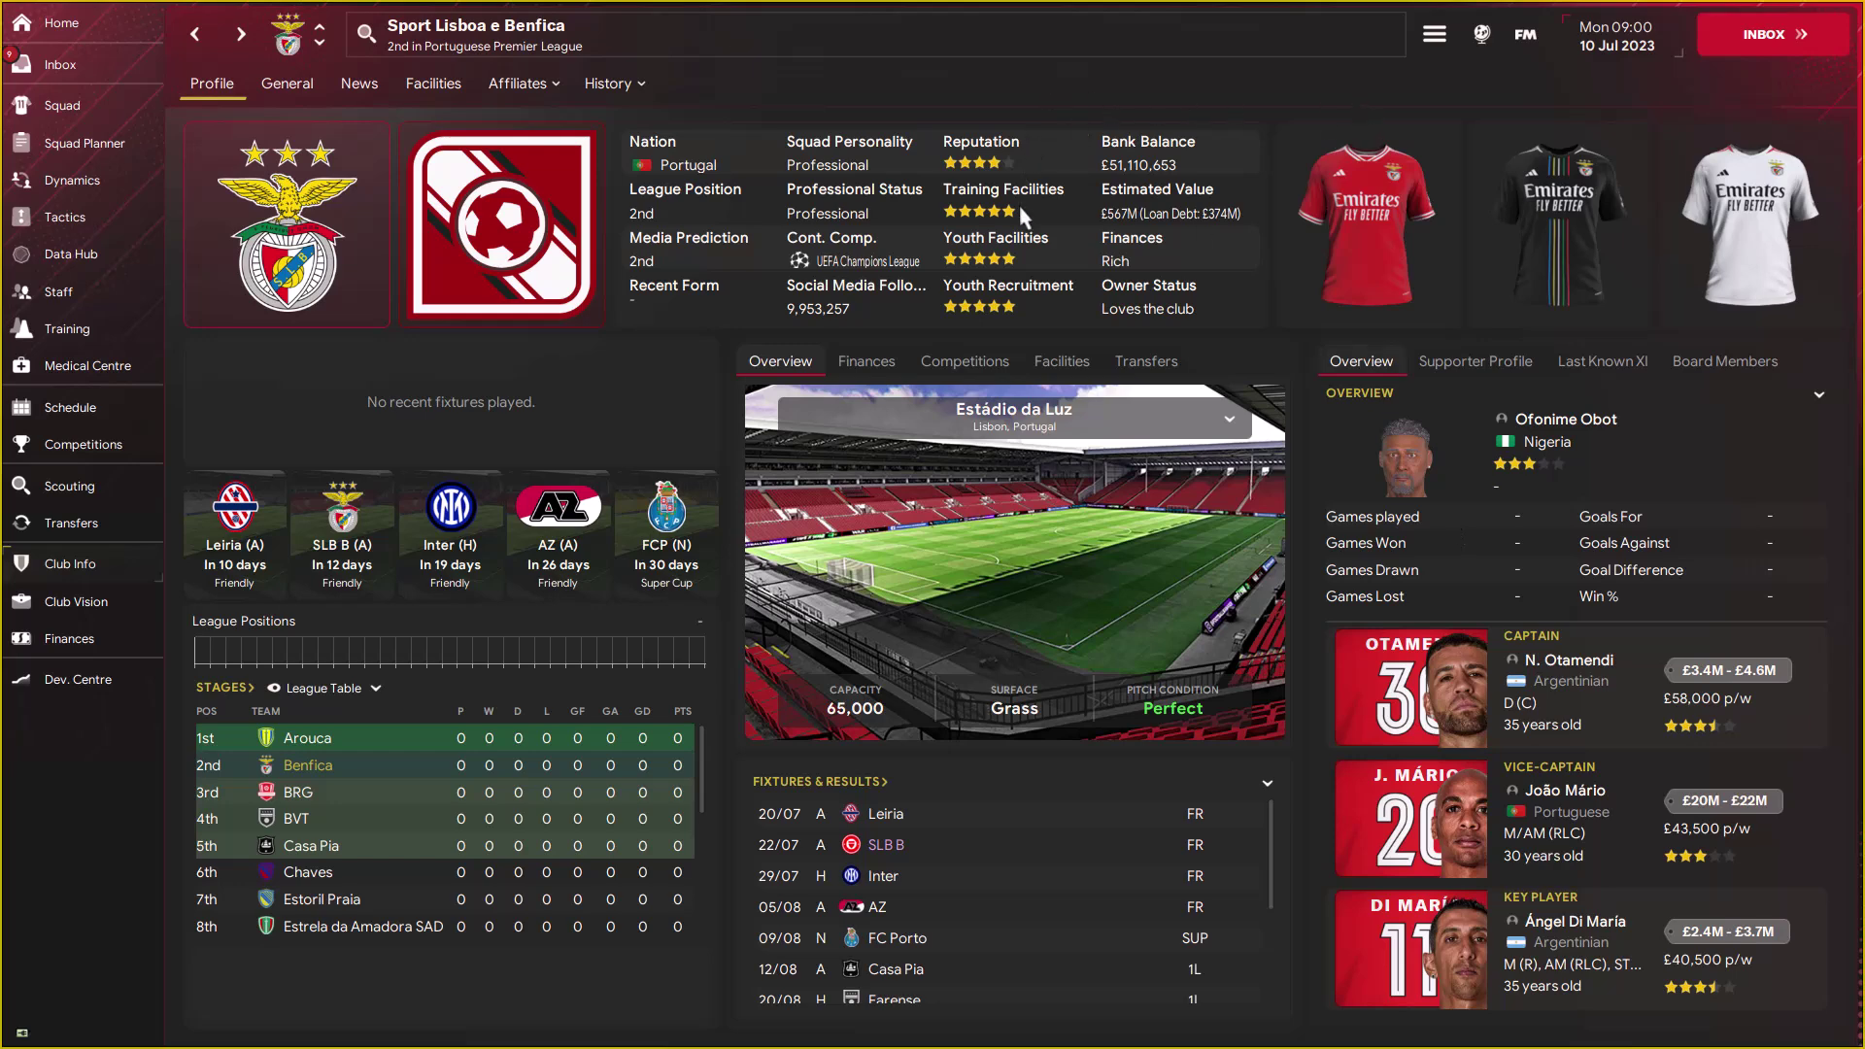
- Open Benfica's squad list, skip the Squad Induction, and show the Reports view's Custom list
mouse_move(1020, 209)
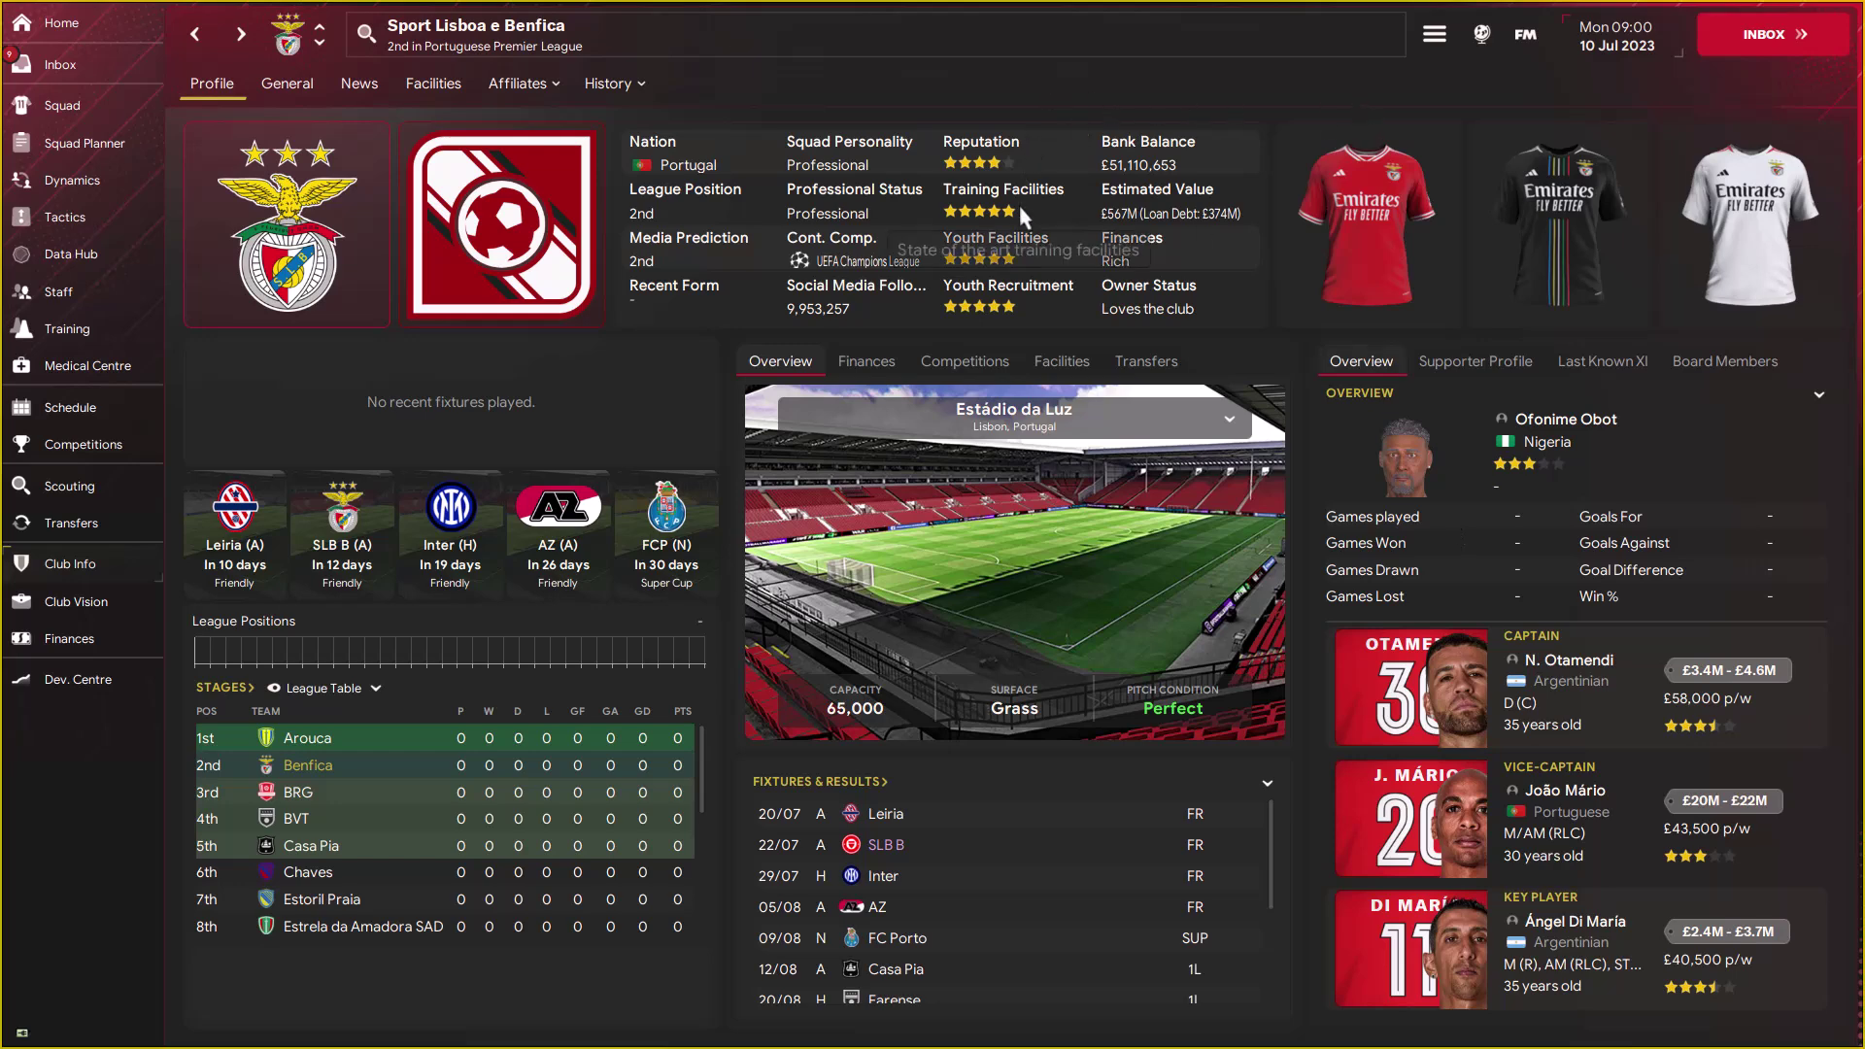
left_click(97, 117)
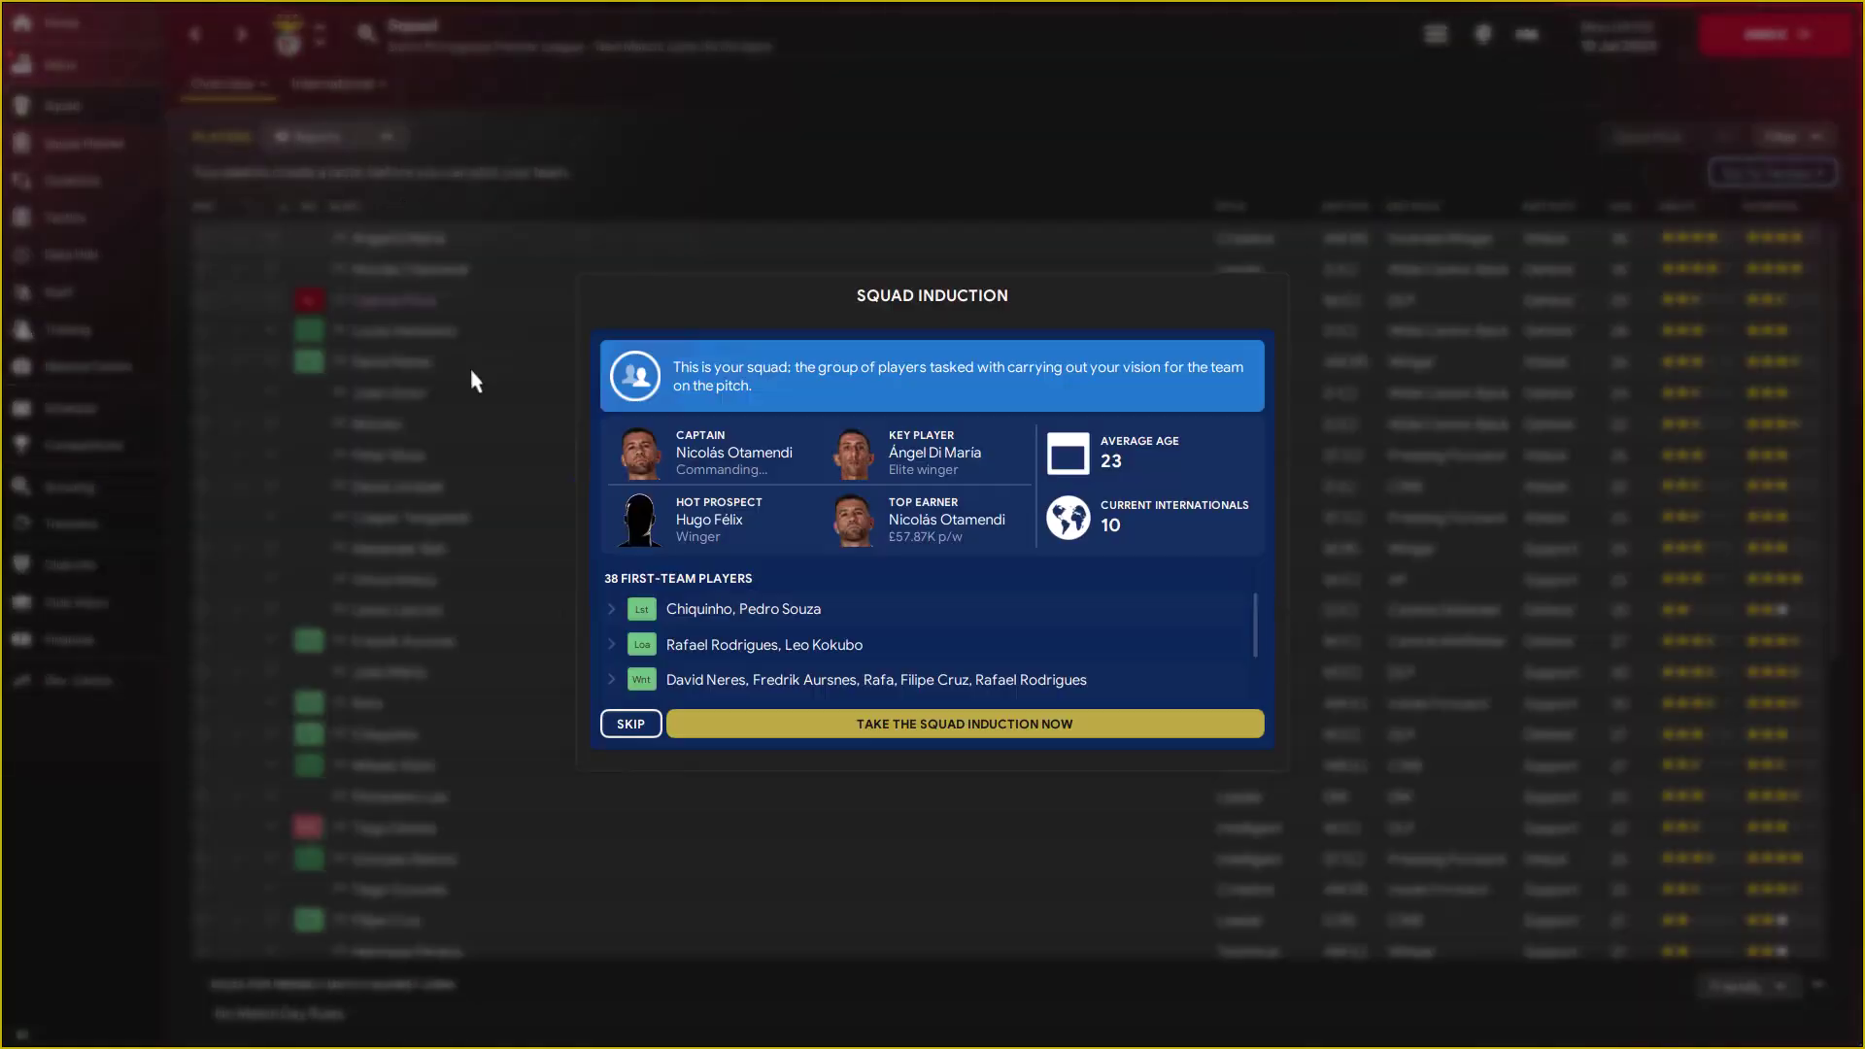
left_click(627, 724)
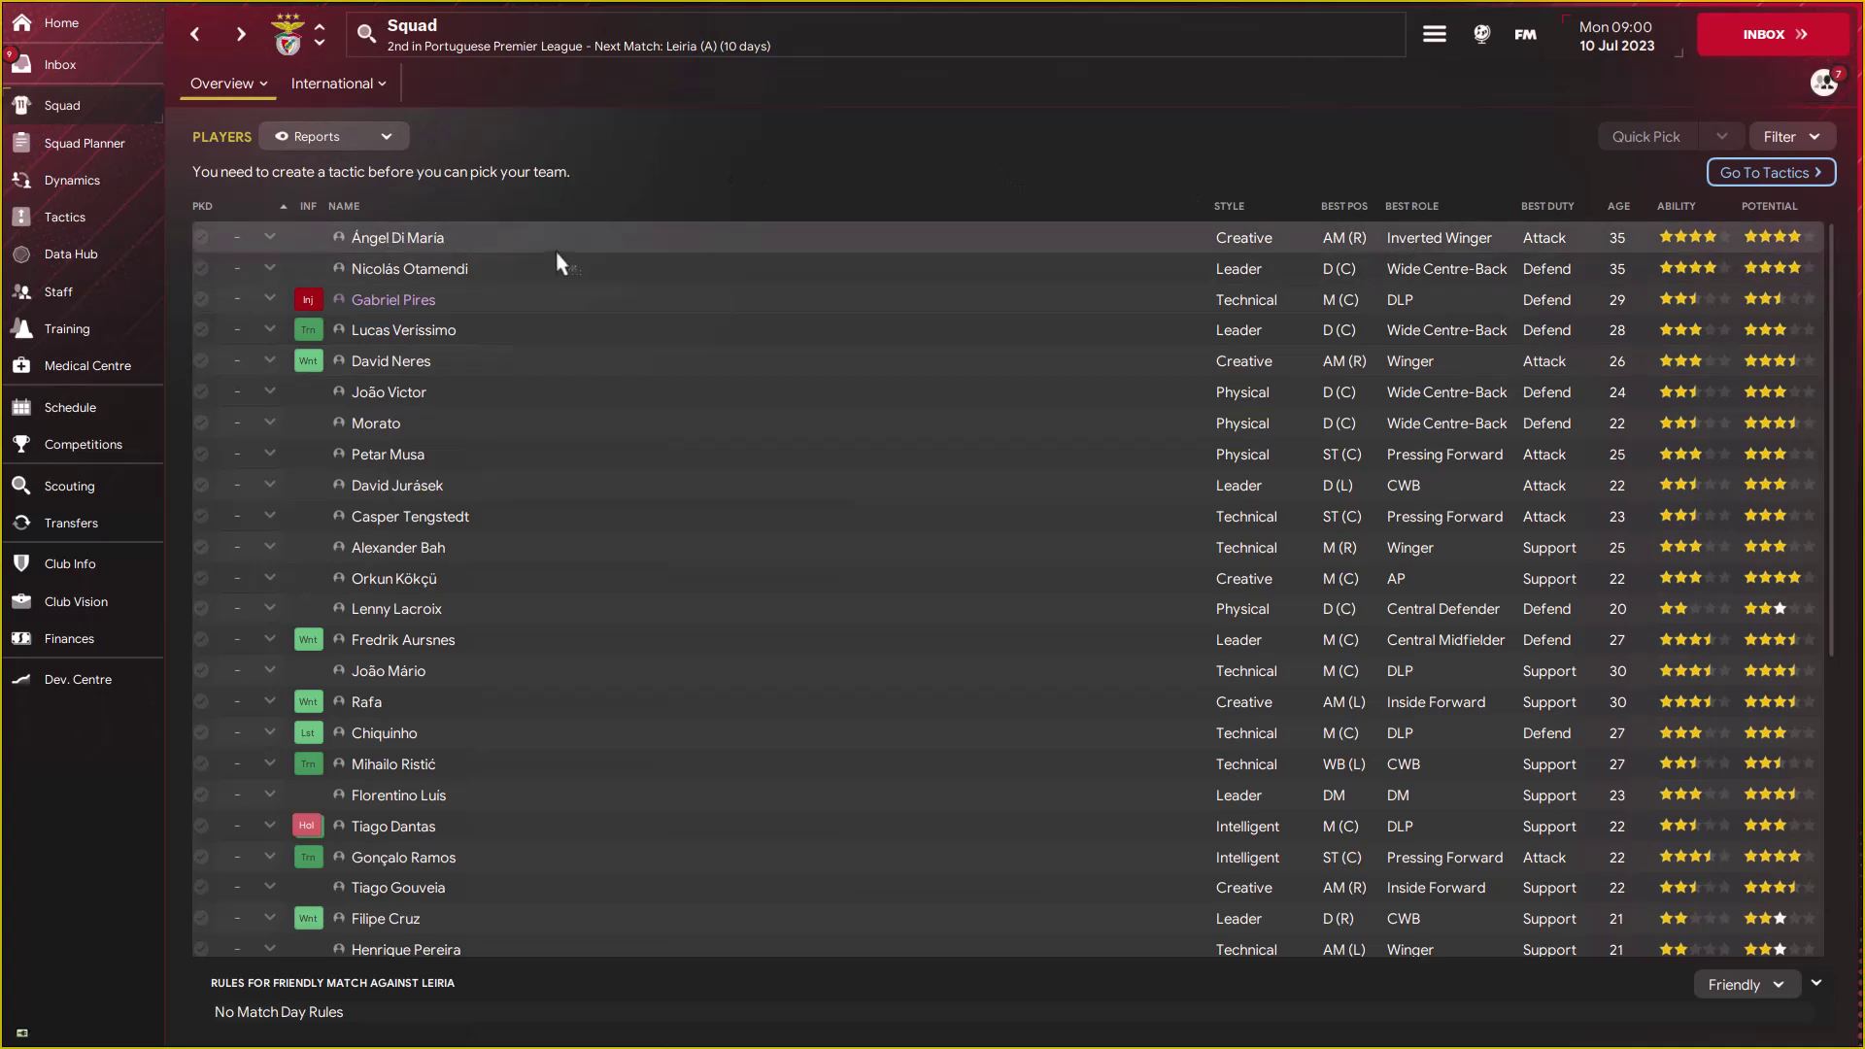
left_click(320, 140)
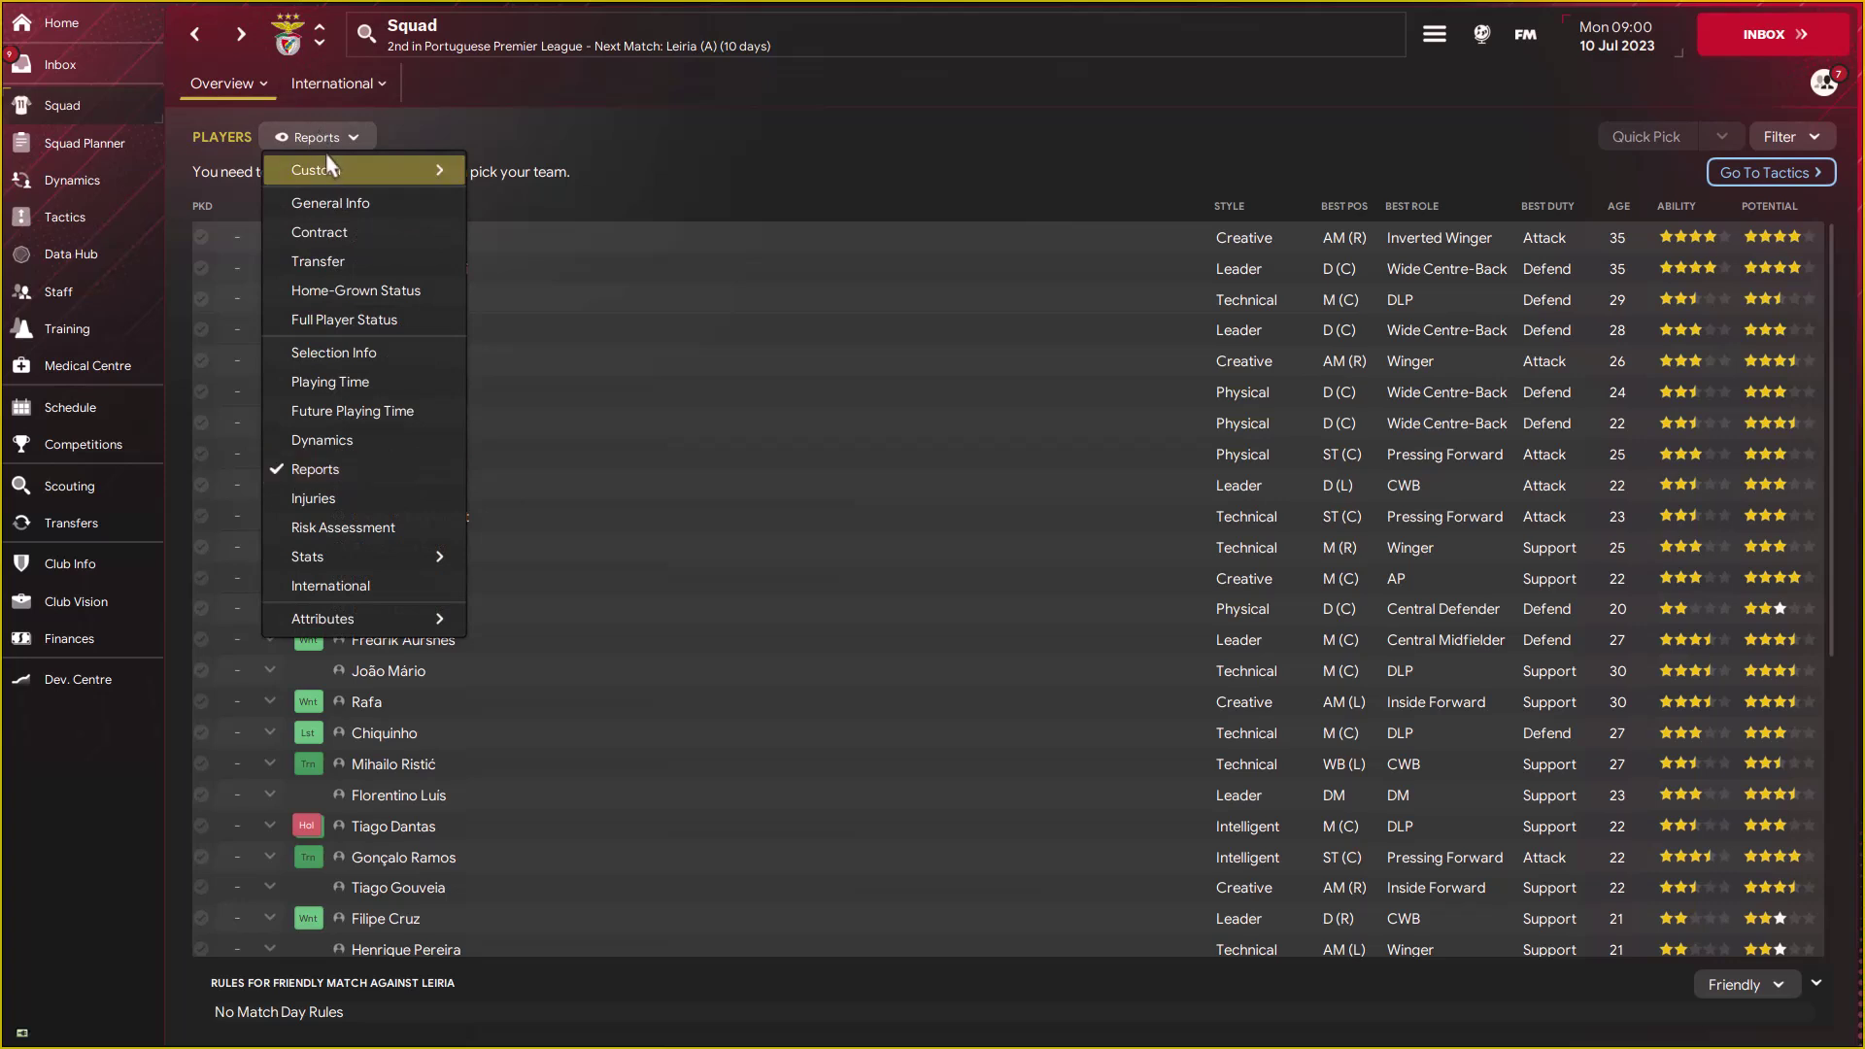
mouse_move(364, 172)
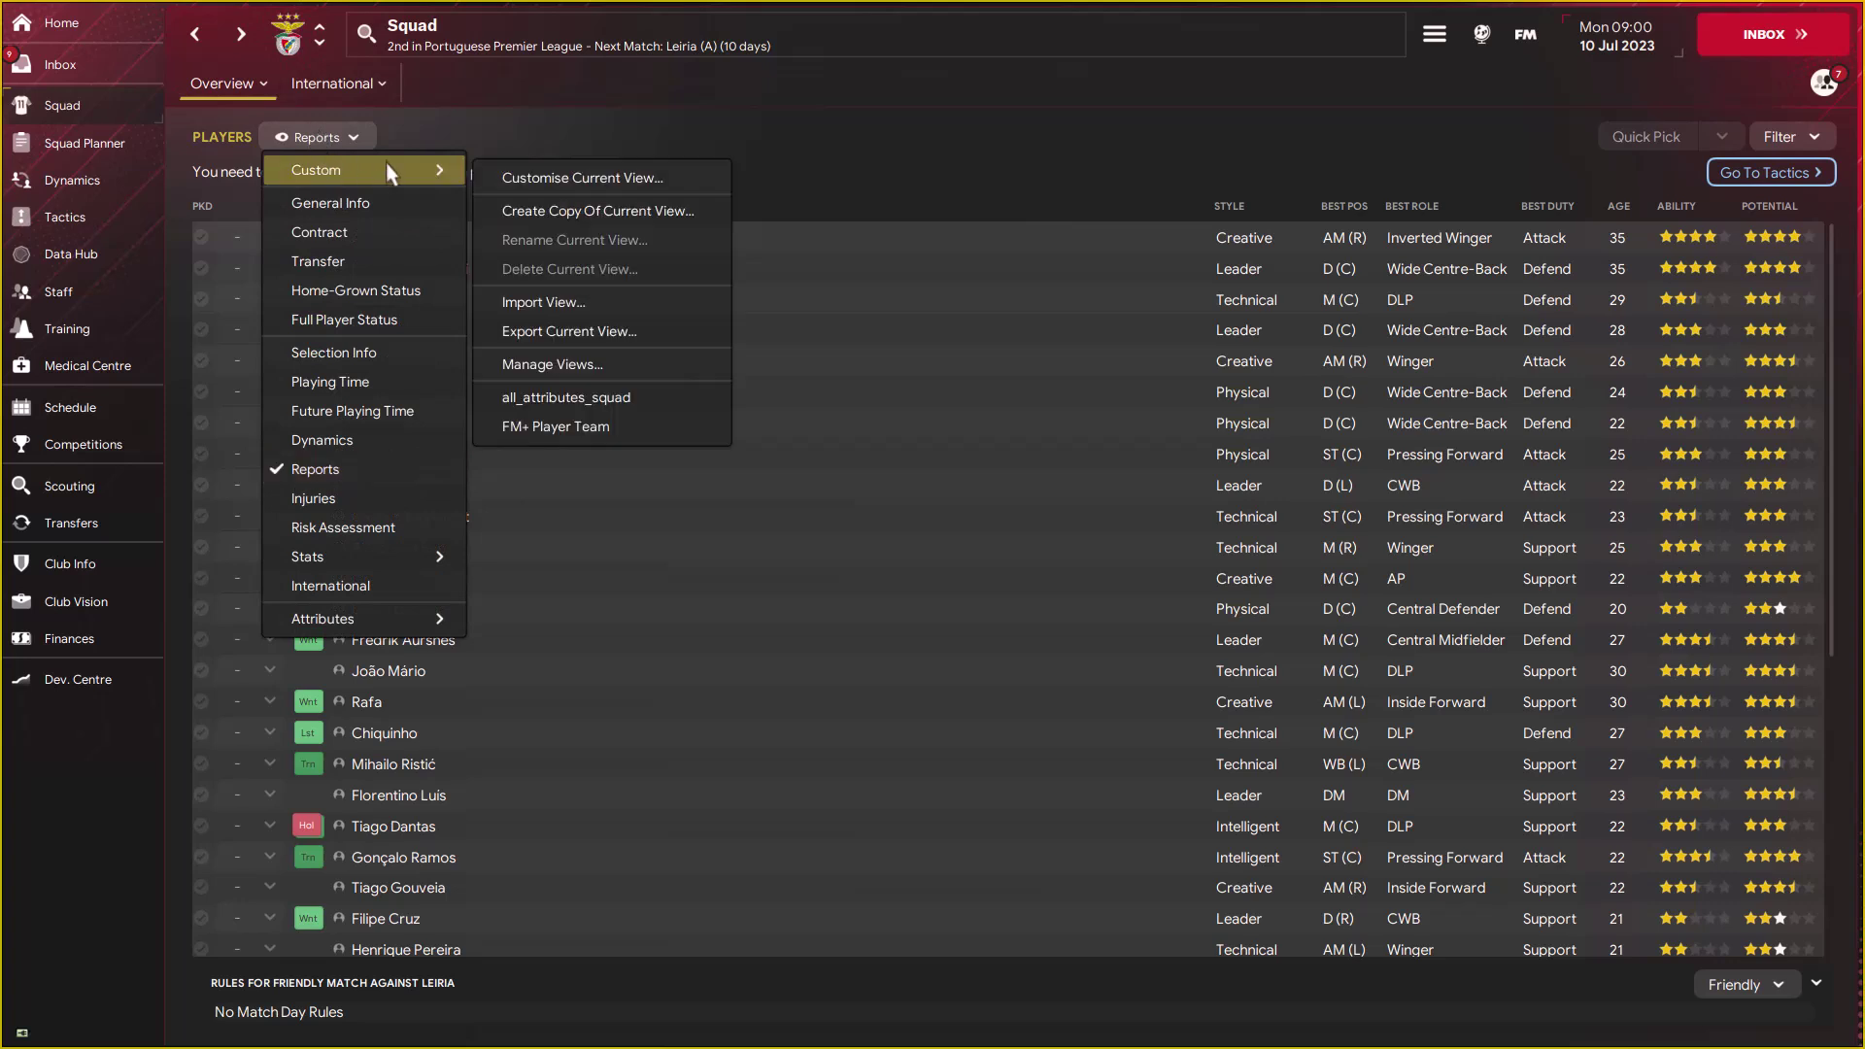
- Switch the squad list to the all_attributes_squad custom view
left_click(546, 406)
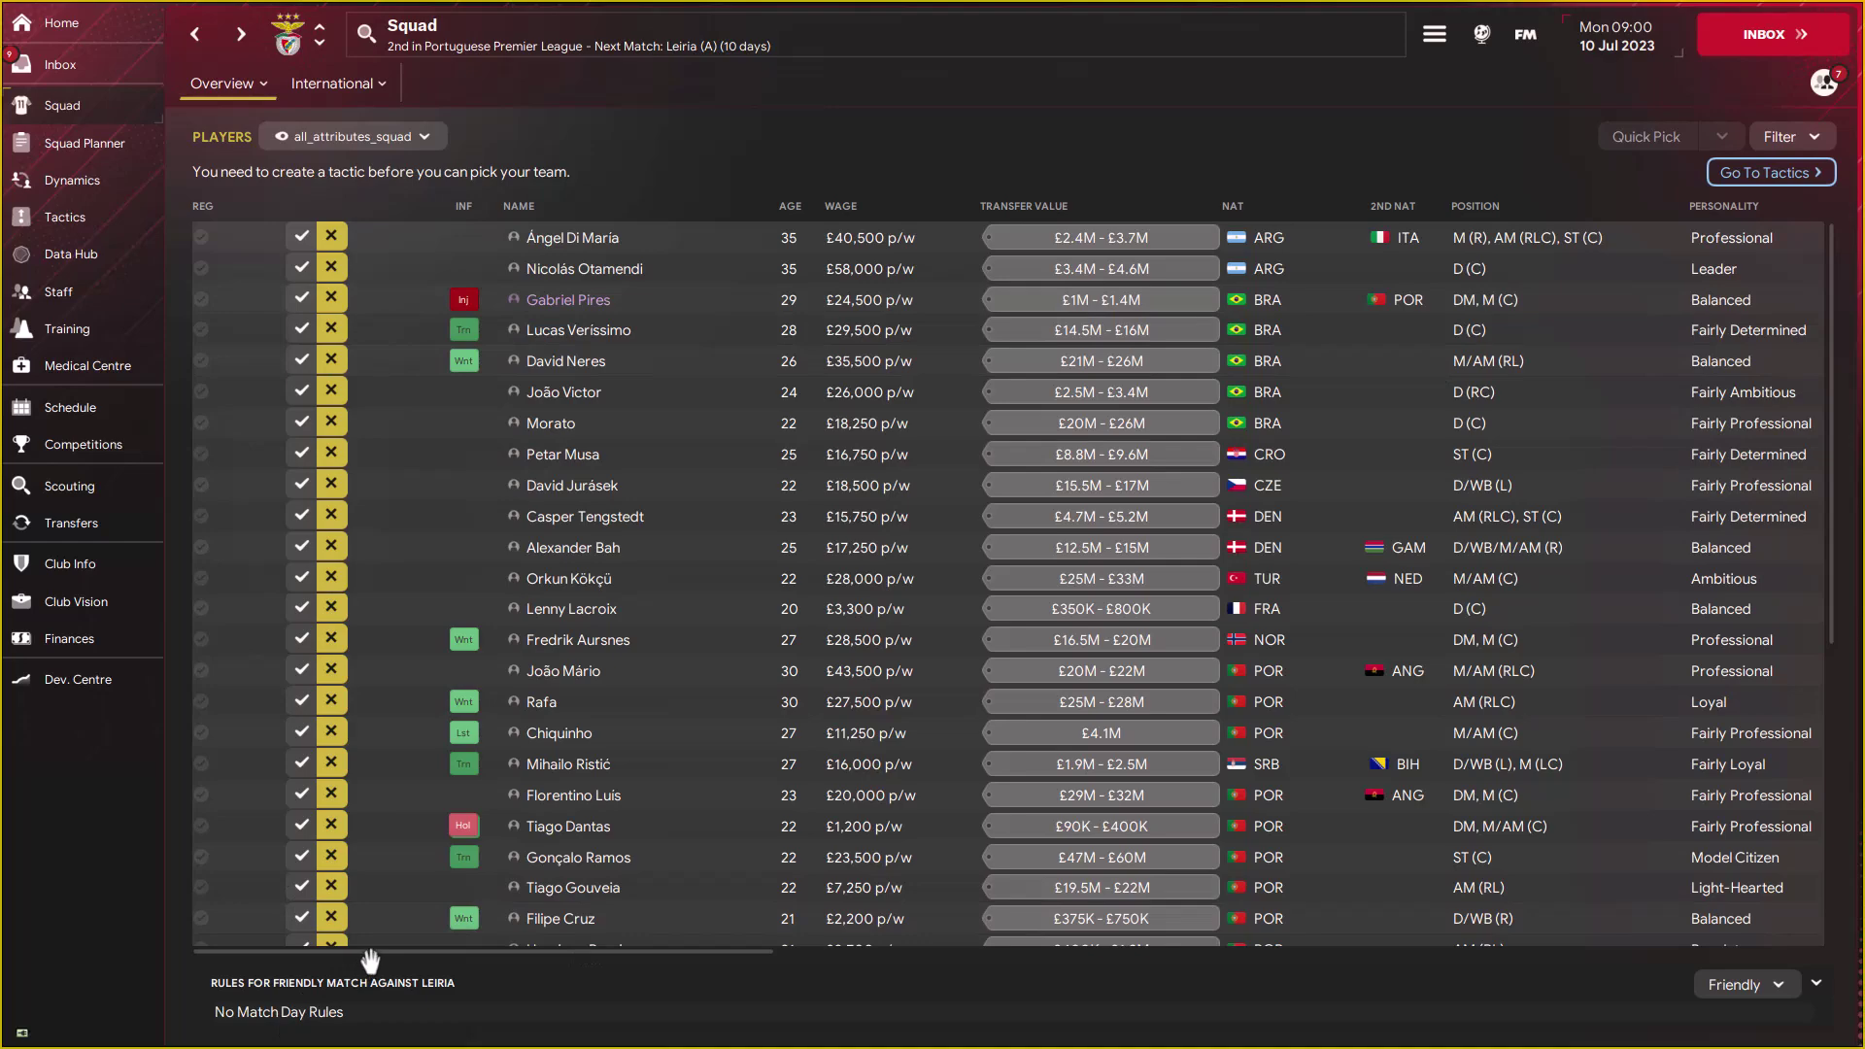
left_click_drag(367, 952, 243, 824)
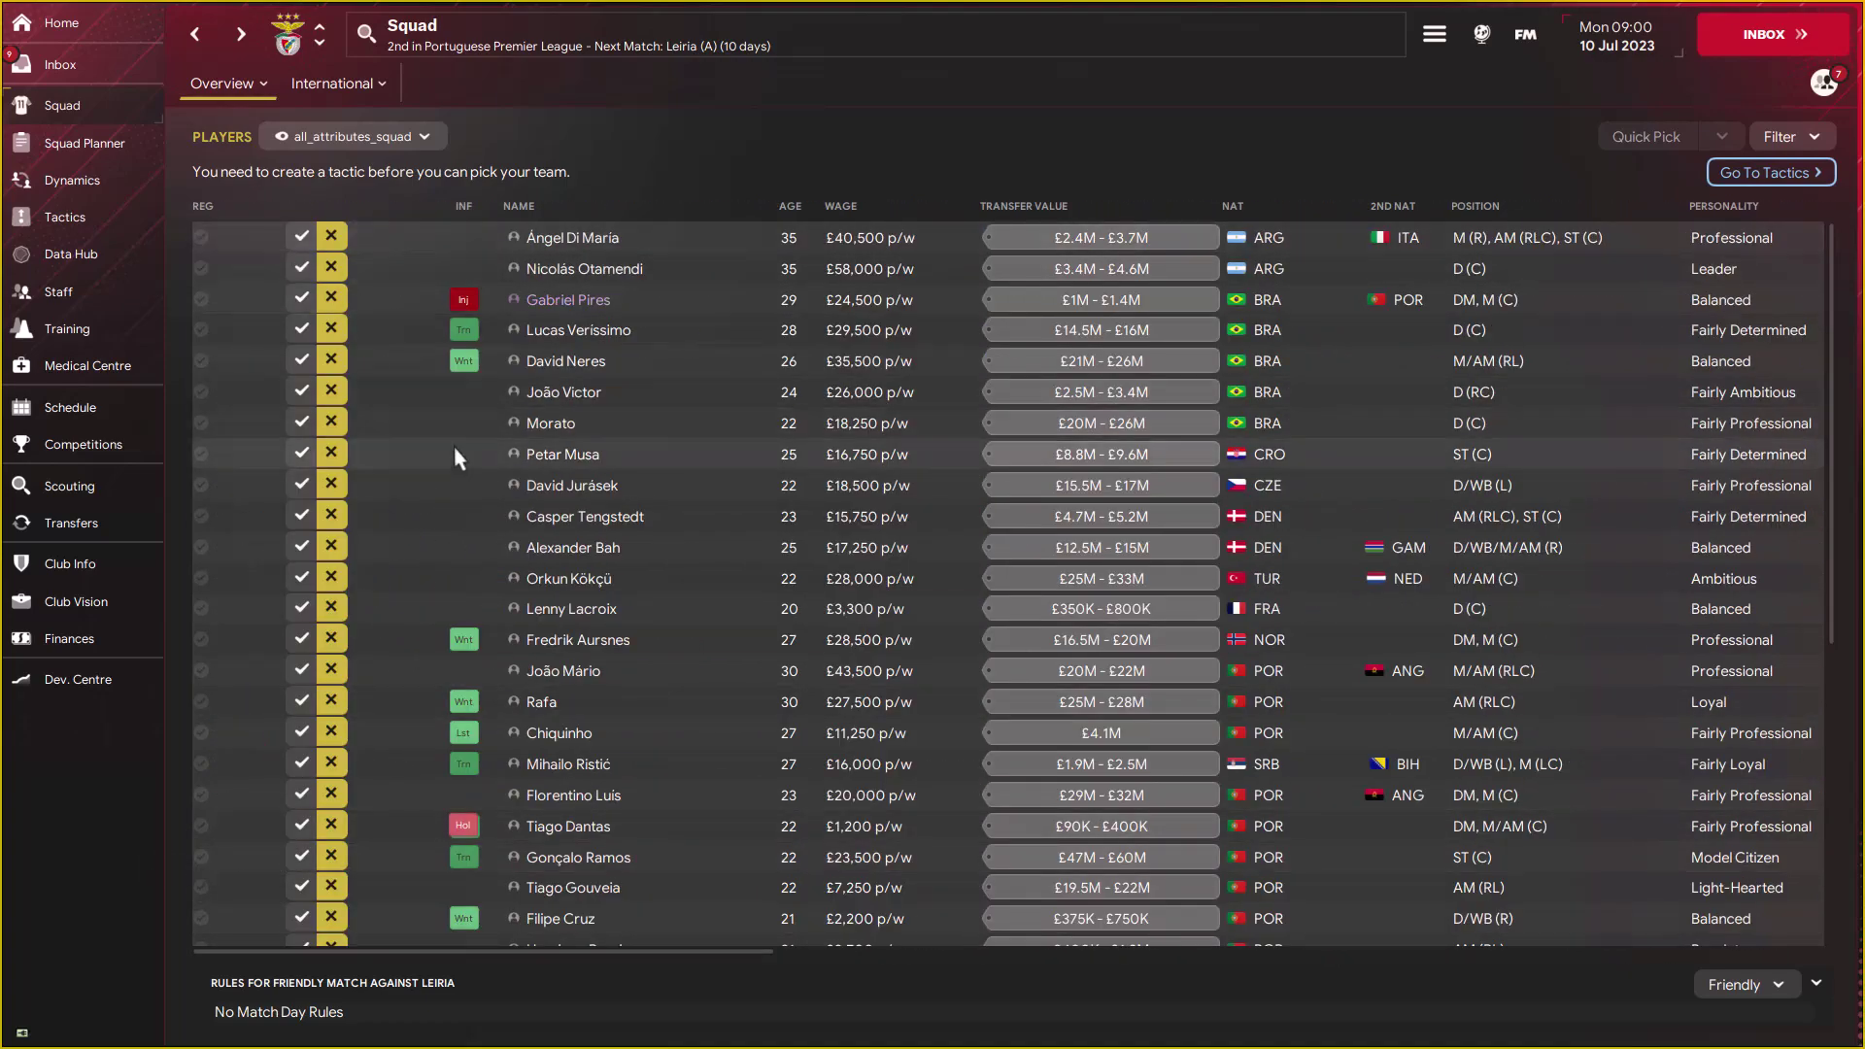
key("ctrl+a")
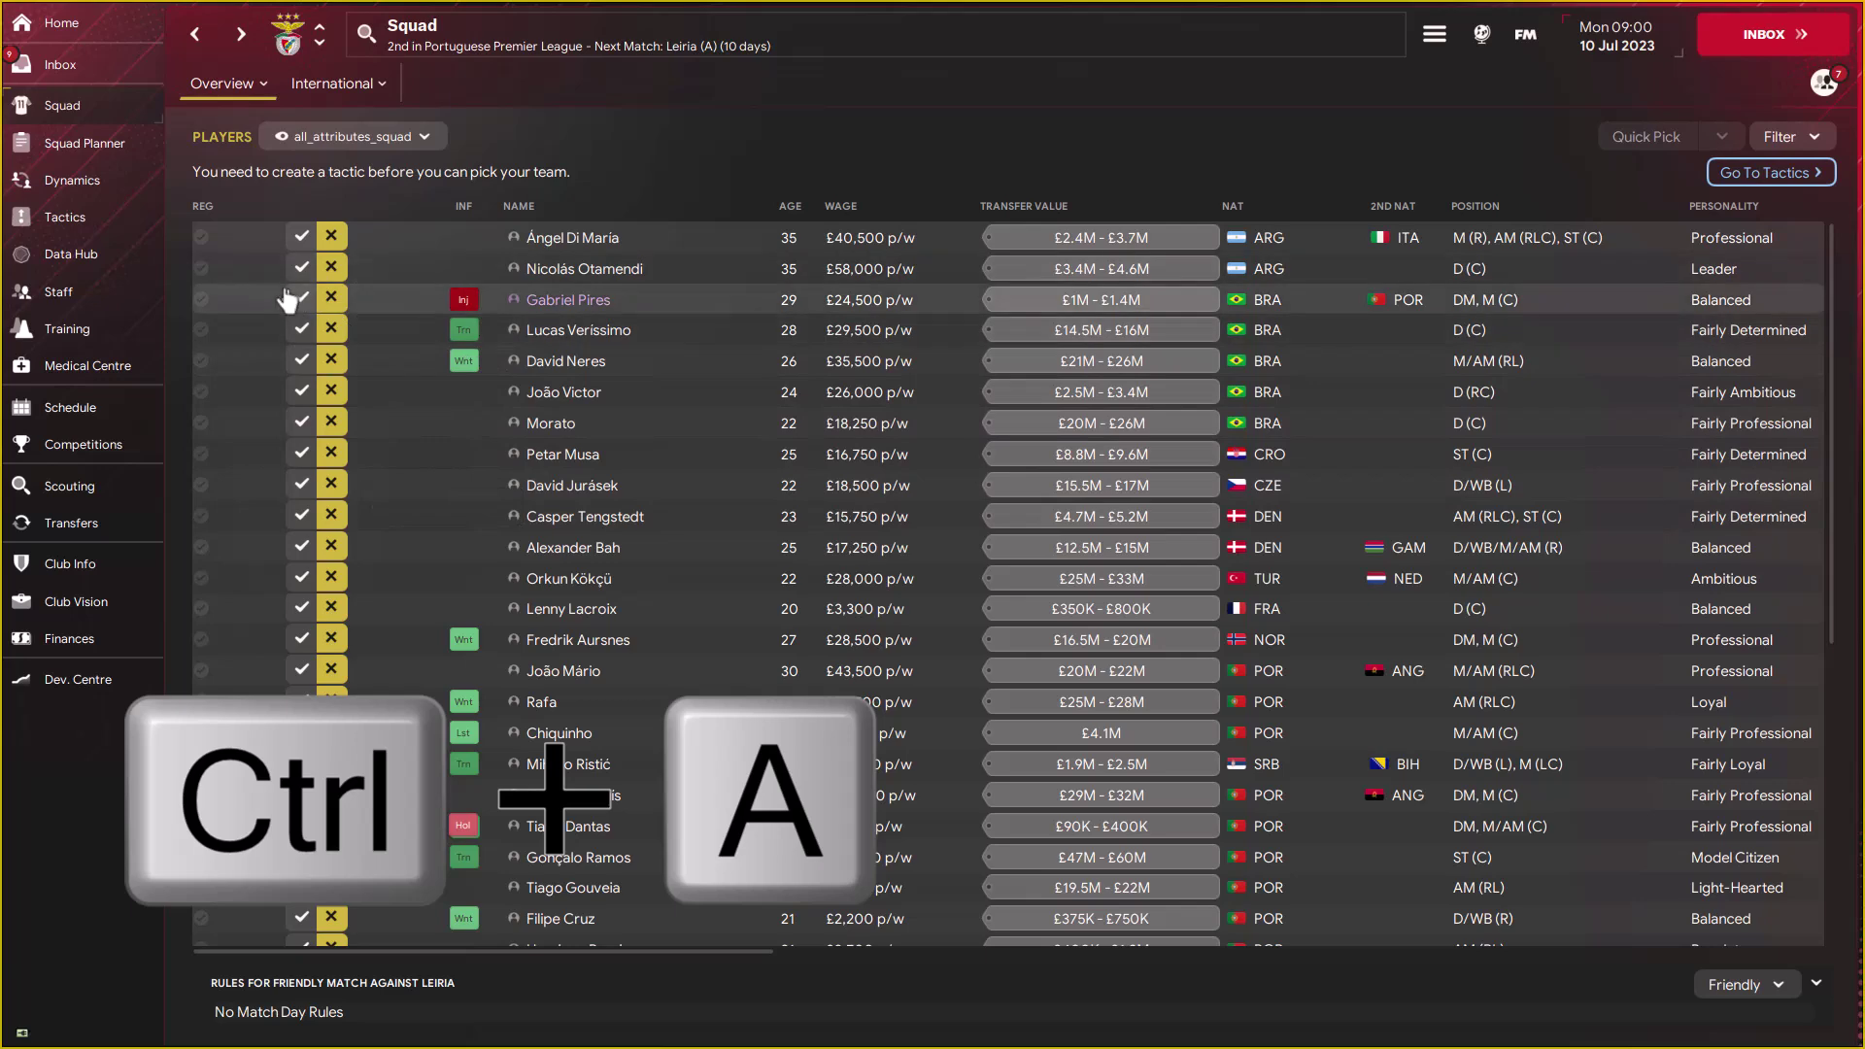
- Select all 40 players and bring up the Print dialog with Ctrl+P
left_click(248, 266)
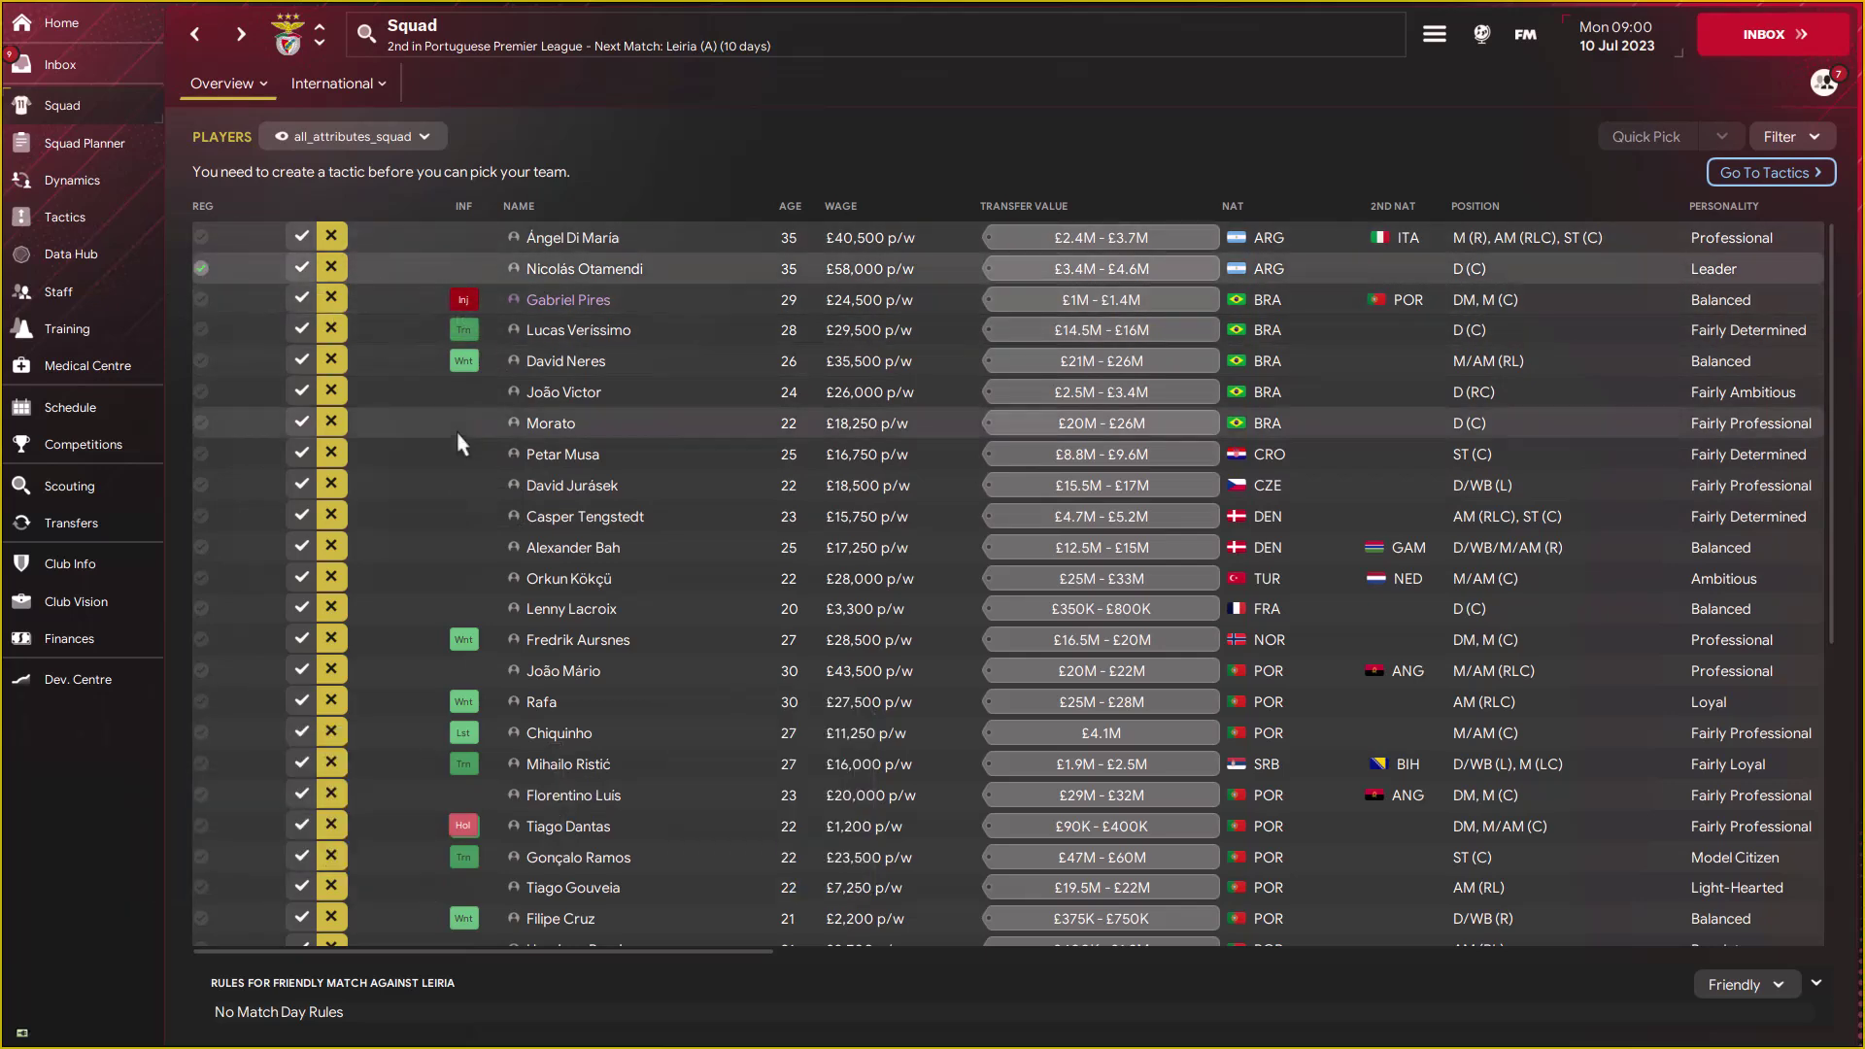
key("ctrl+a")
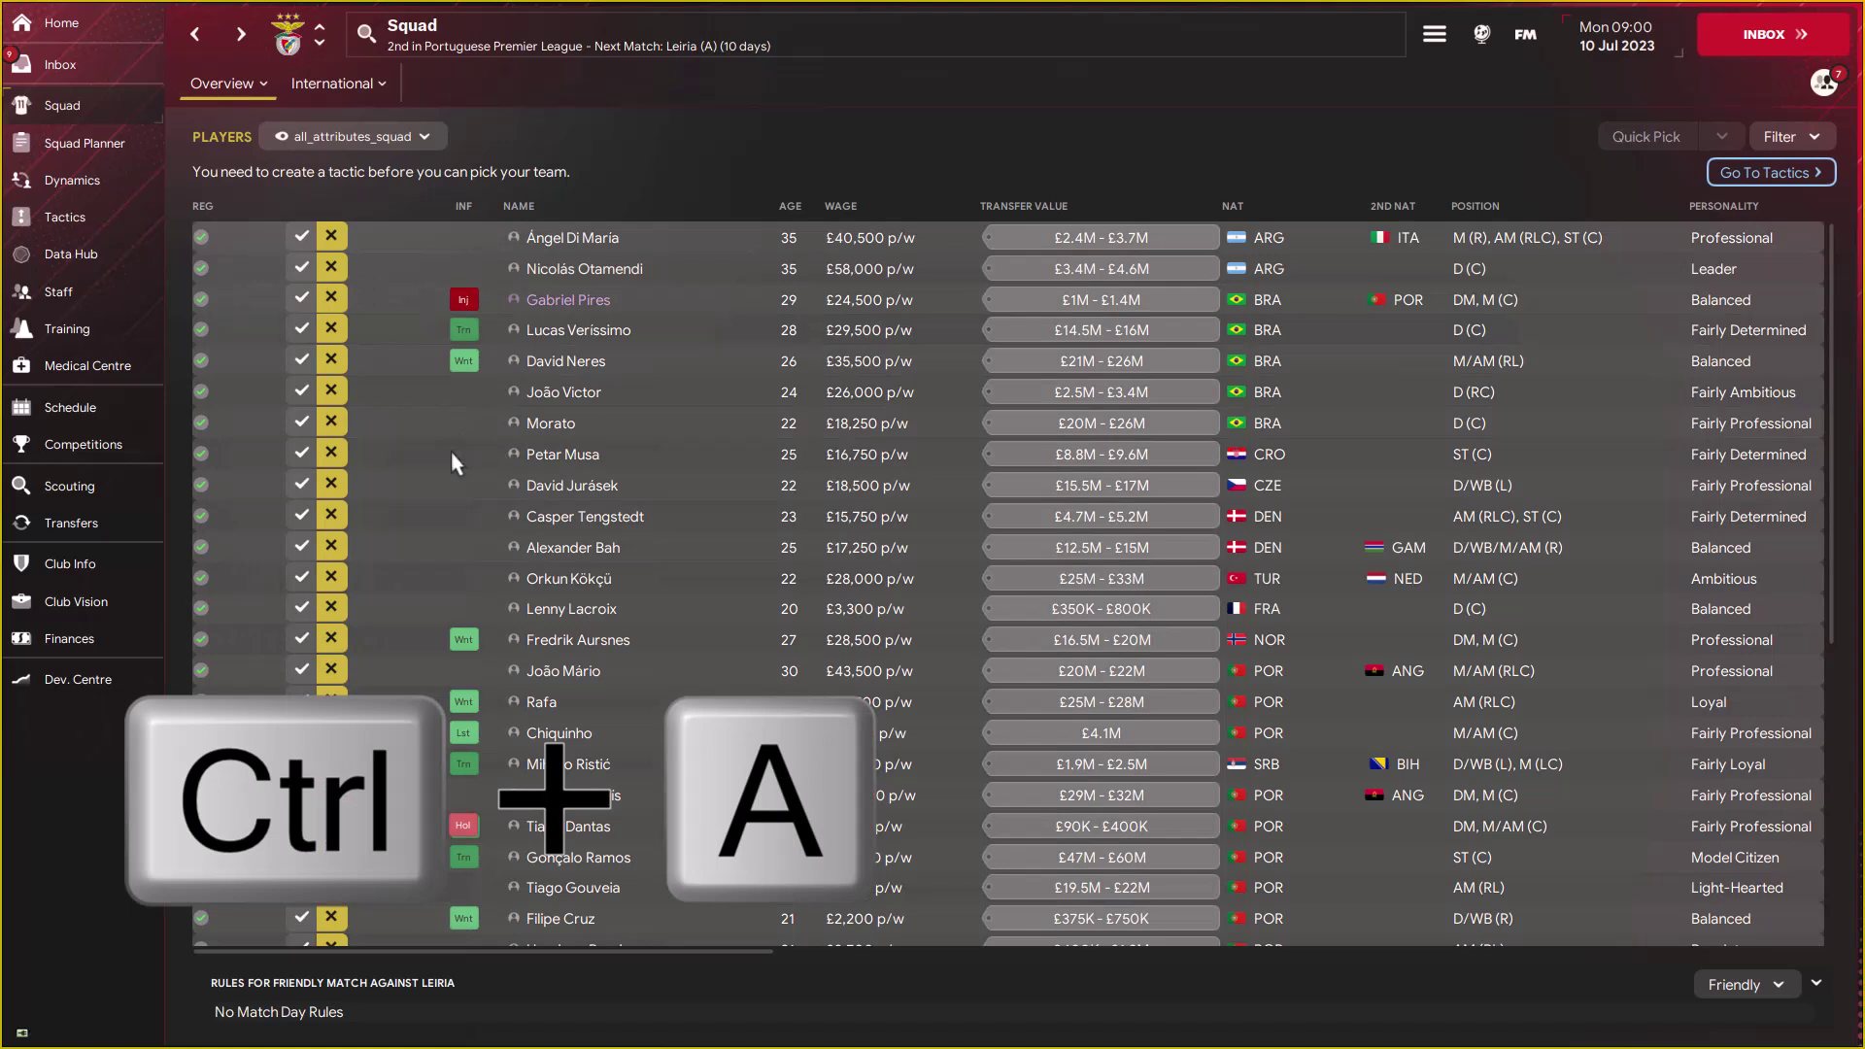
right_click(450, 451)
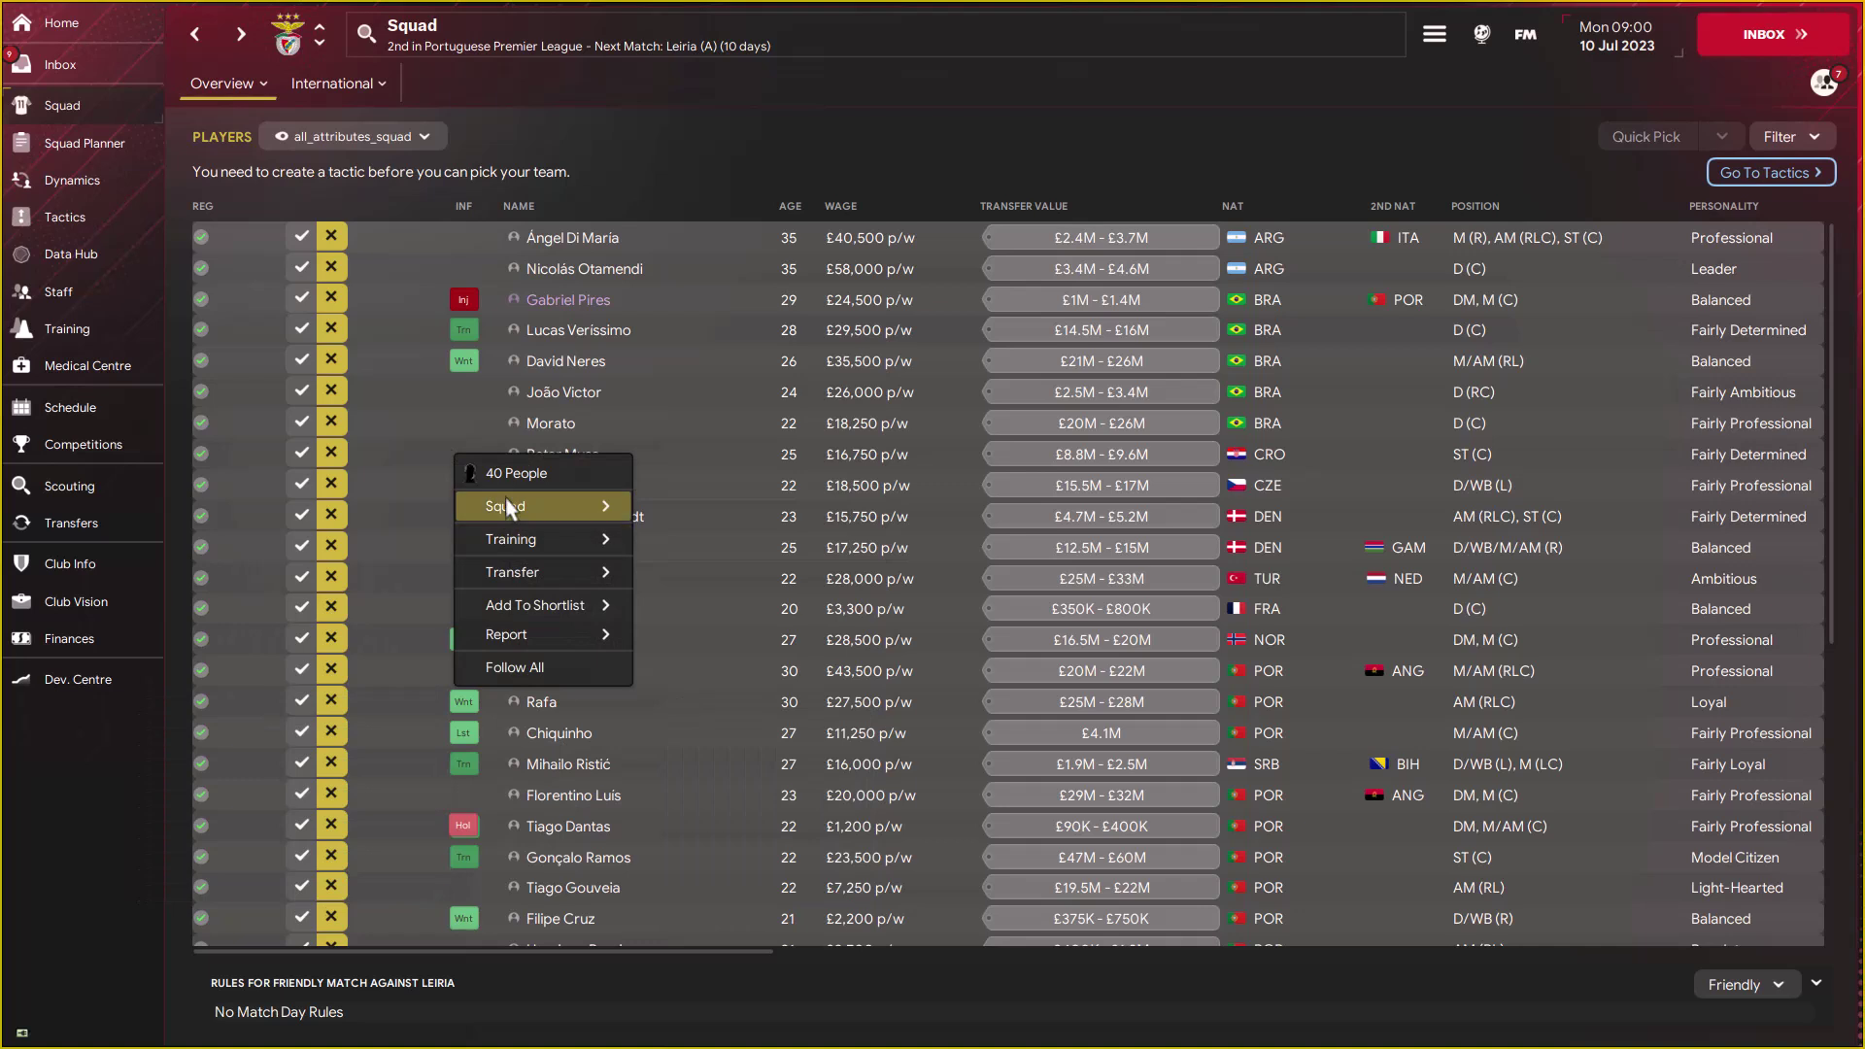
left_click(389, 289)
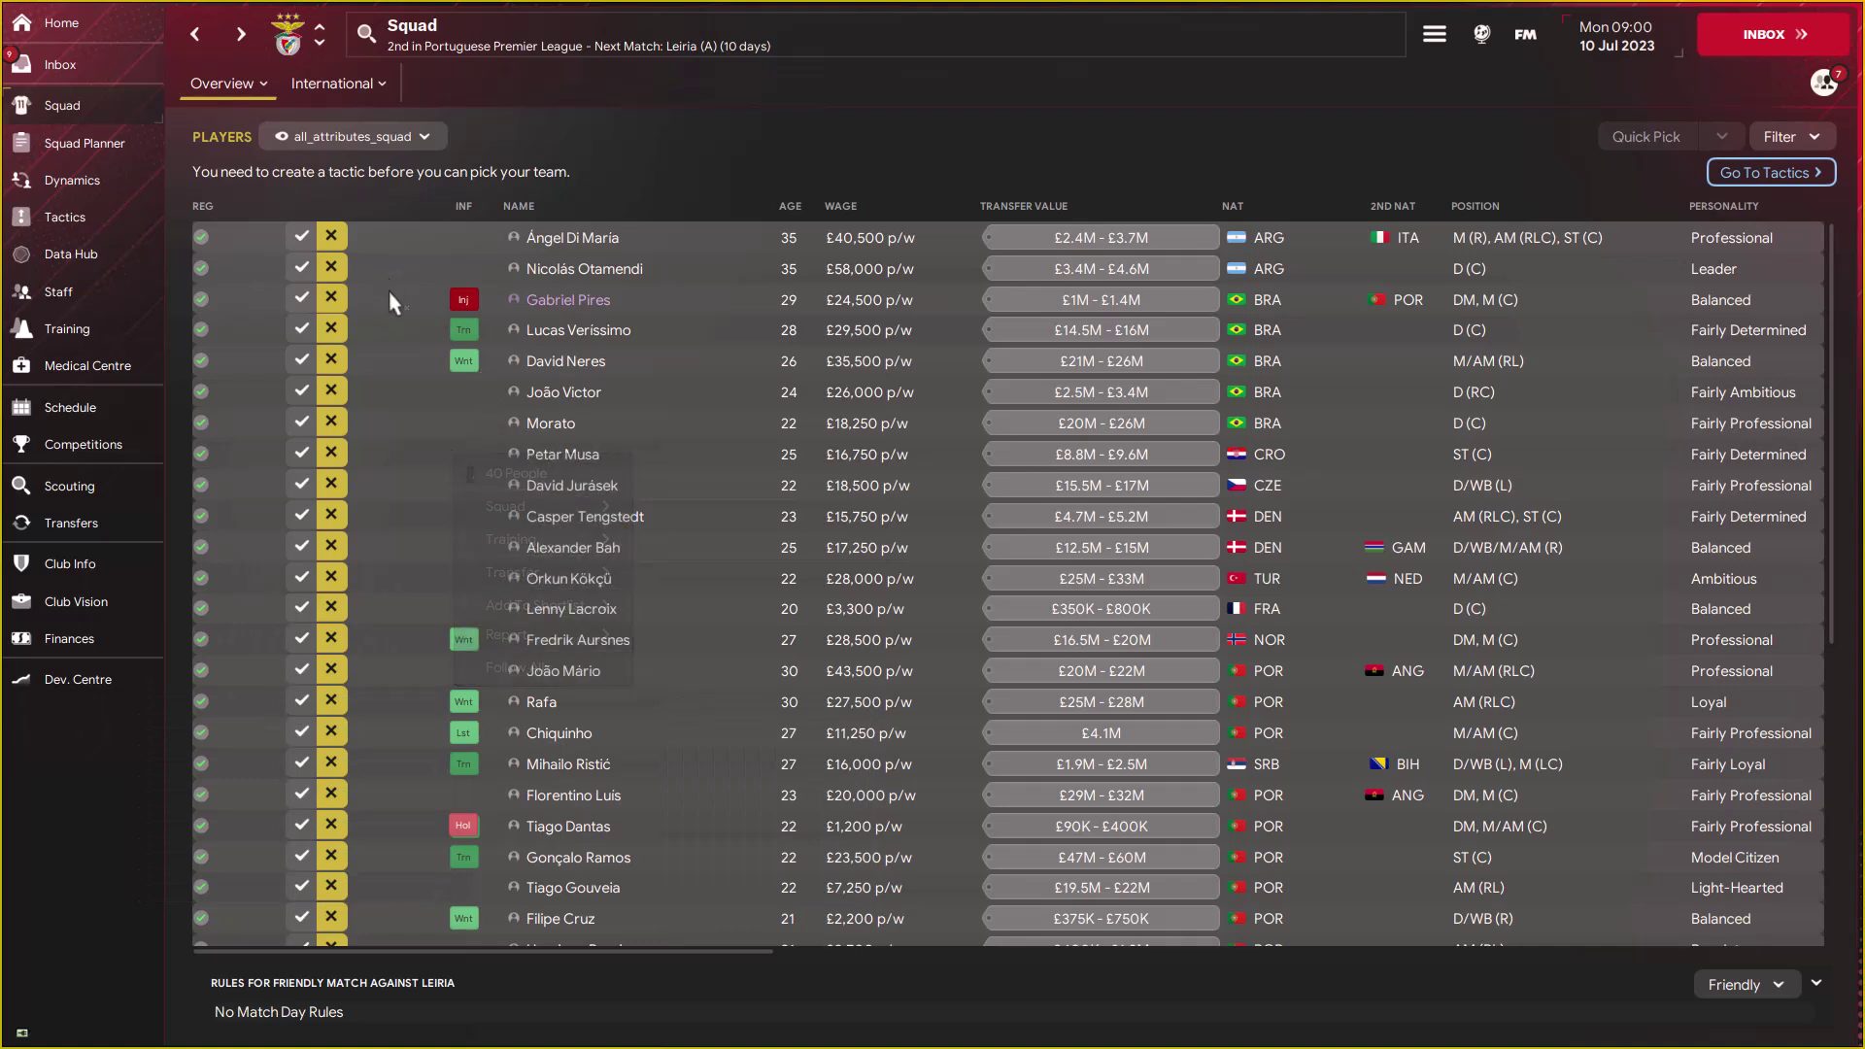
key("ctrl+p")
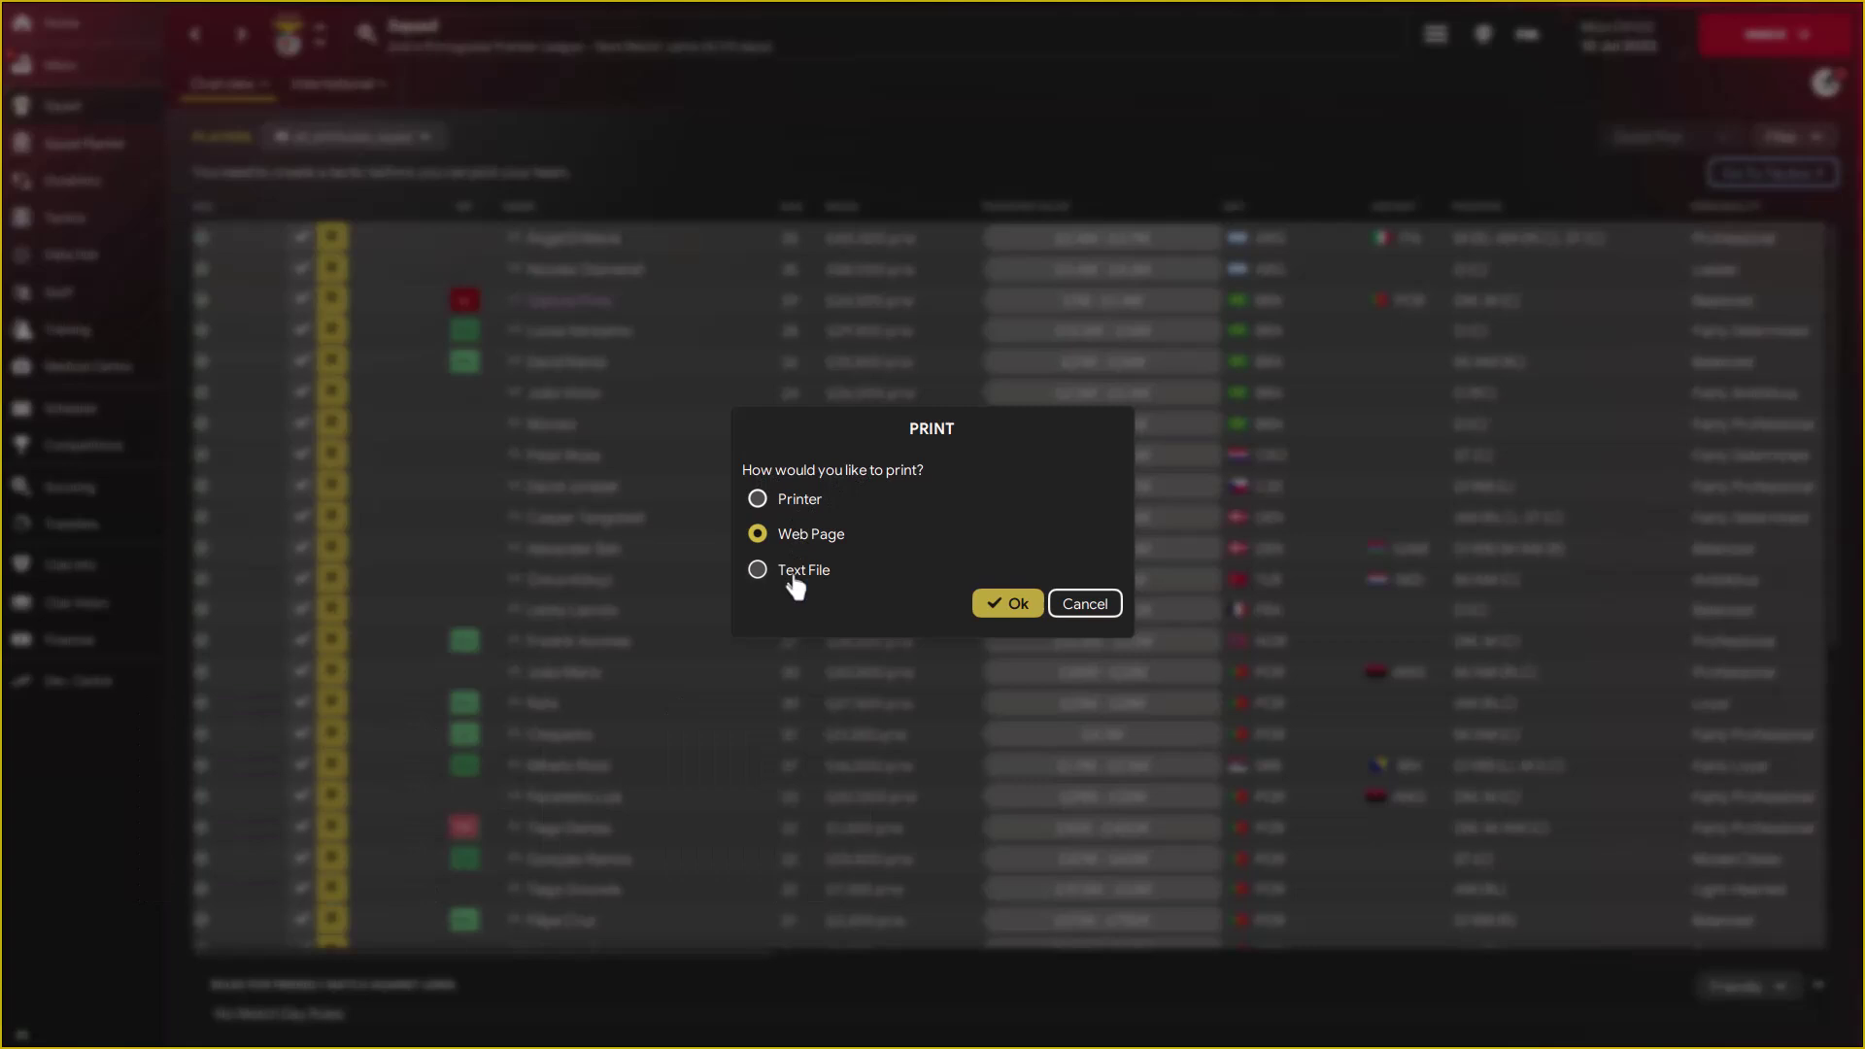
- Confirm Web Page printing and name the export file 'SLB Squad'
left_click(1007, 607)
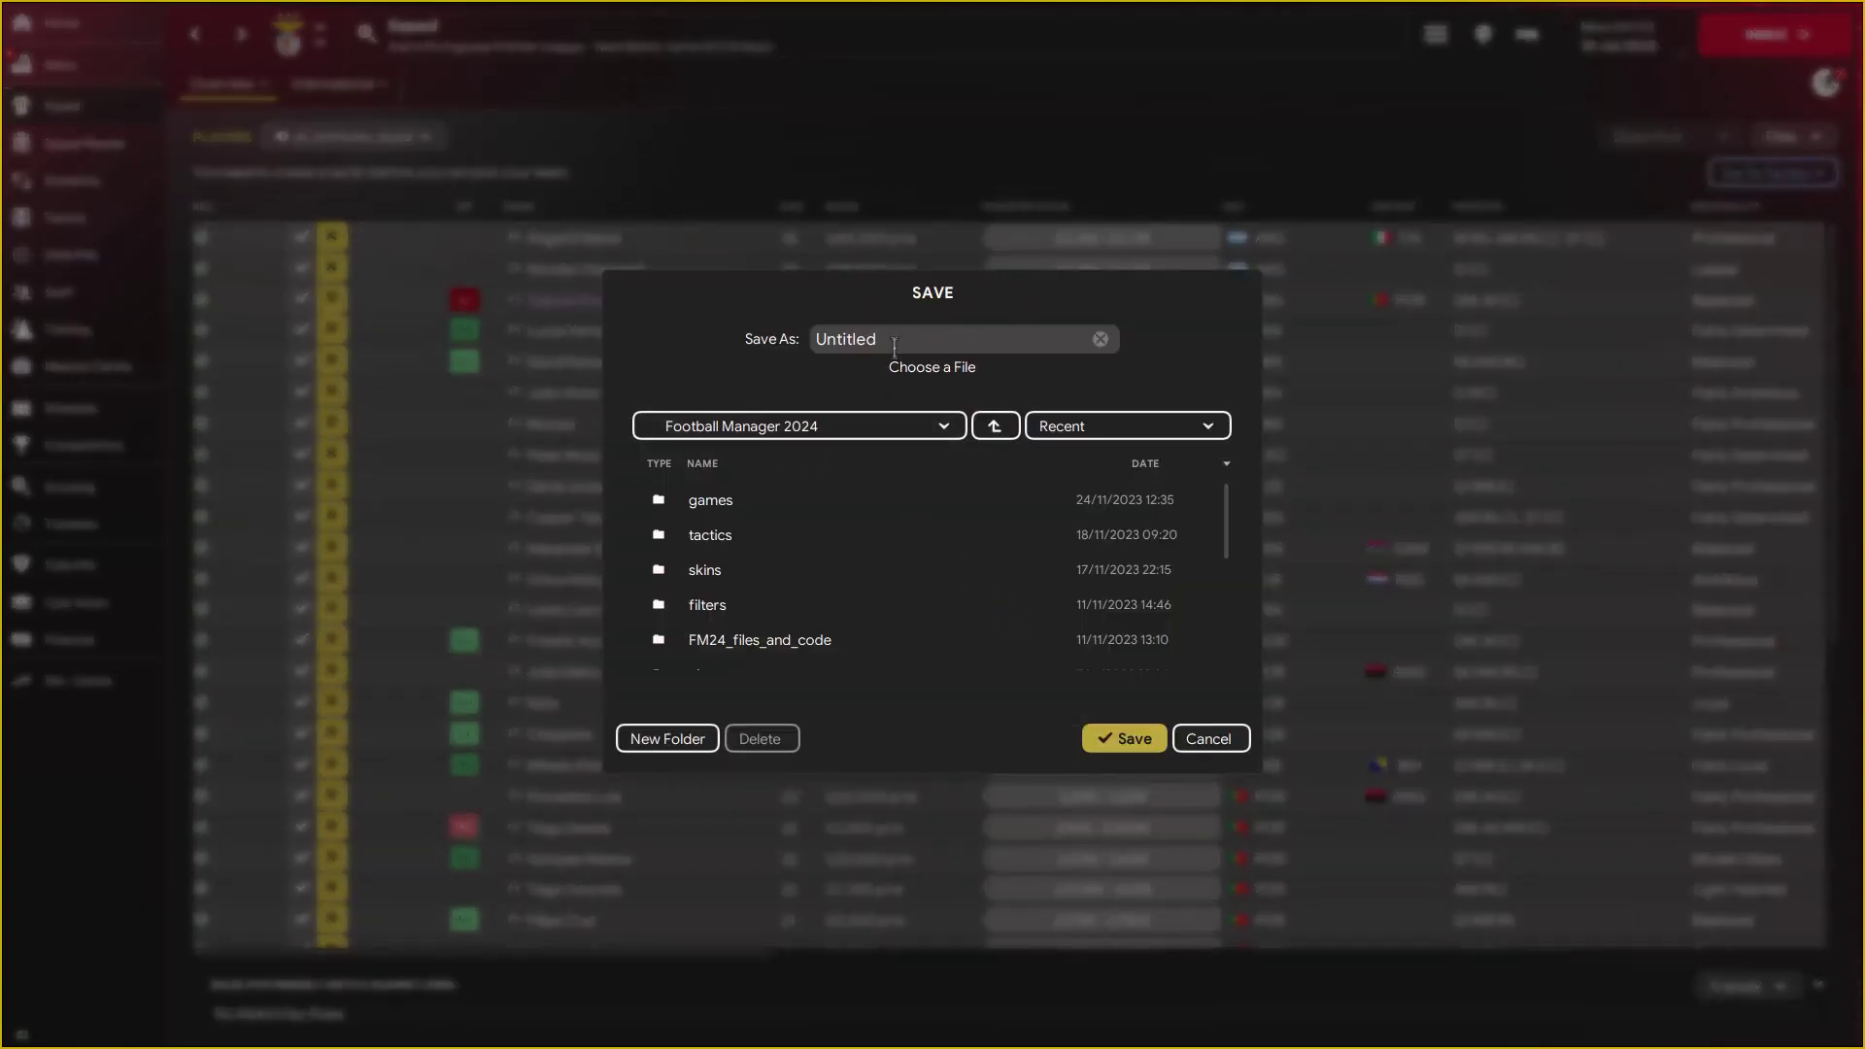
left_click(894, 338)
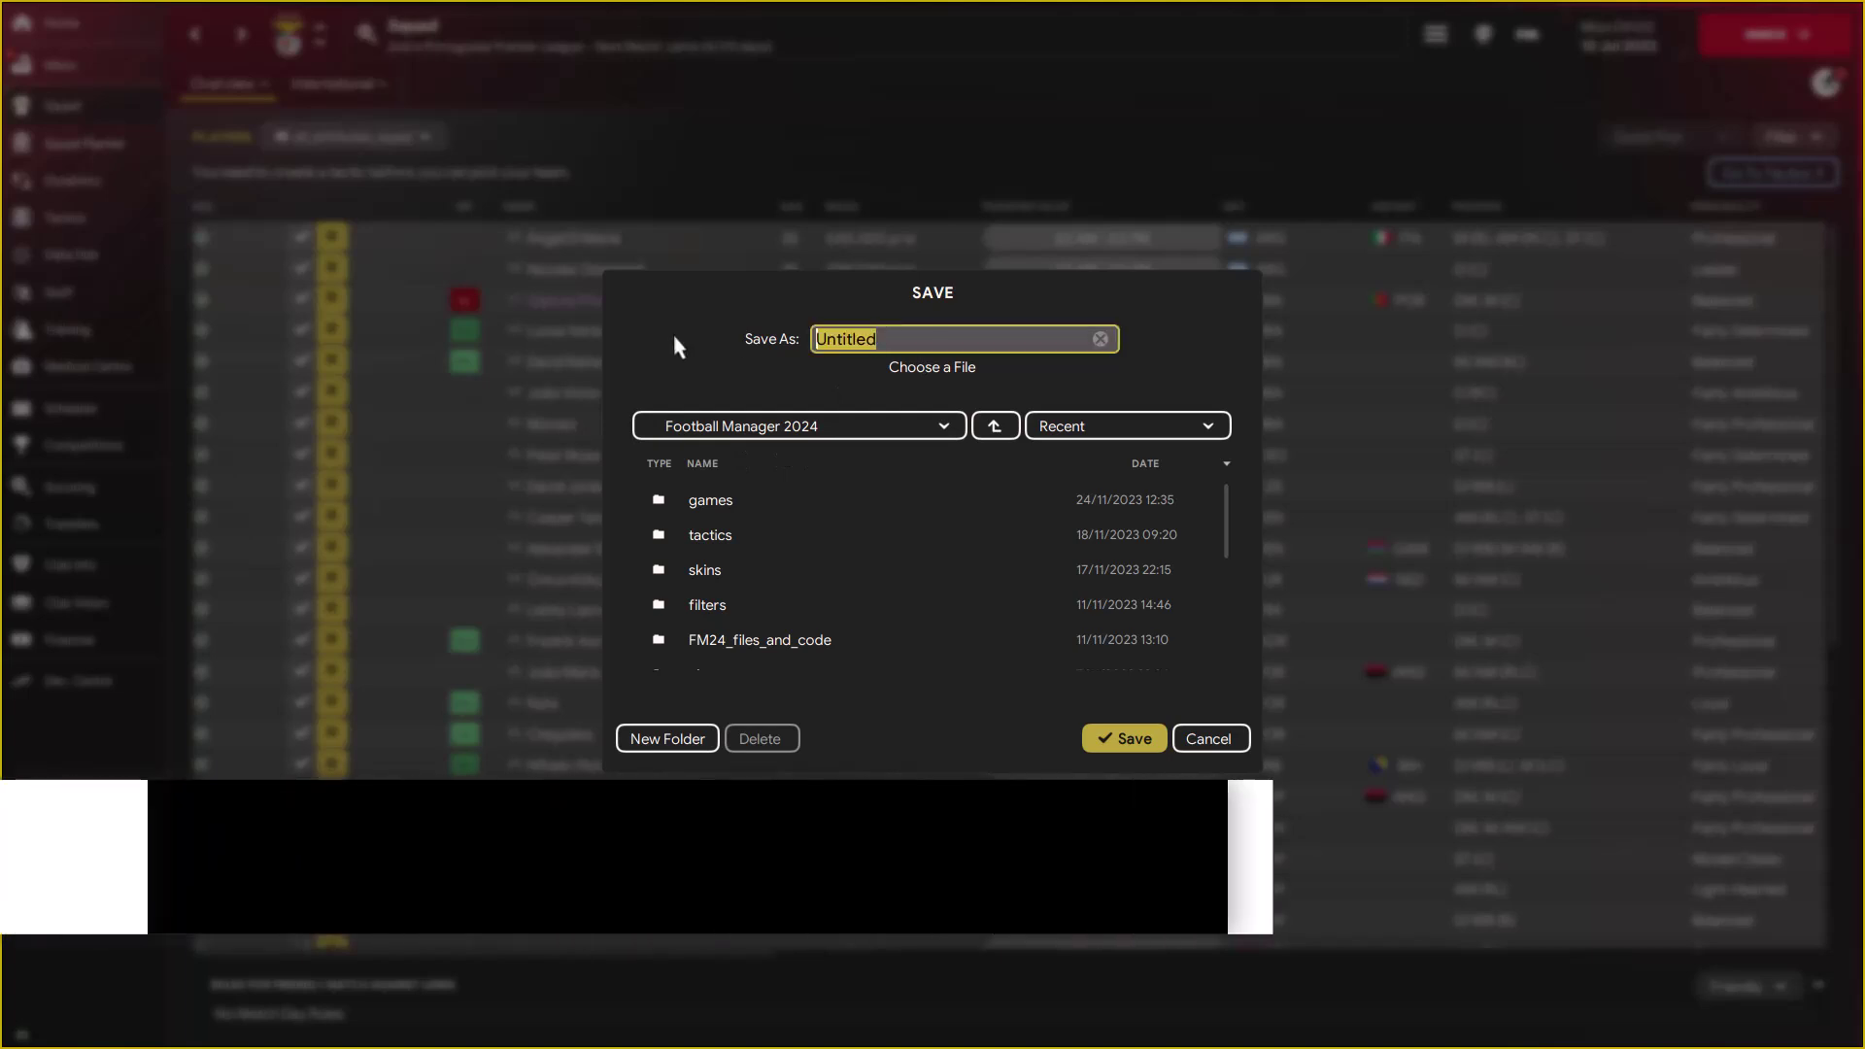
type("SL")
key("BackSpace")
key("BackSpace")
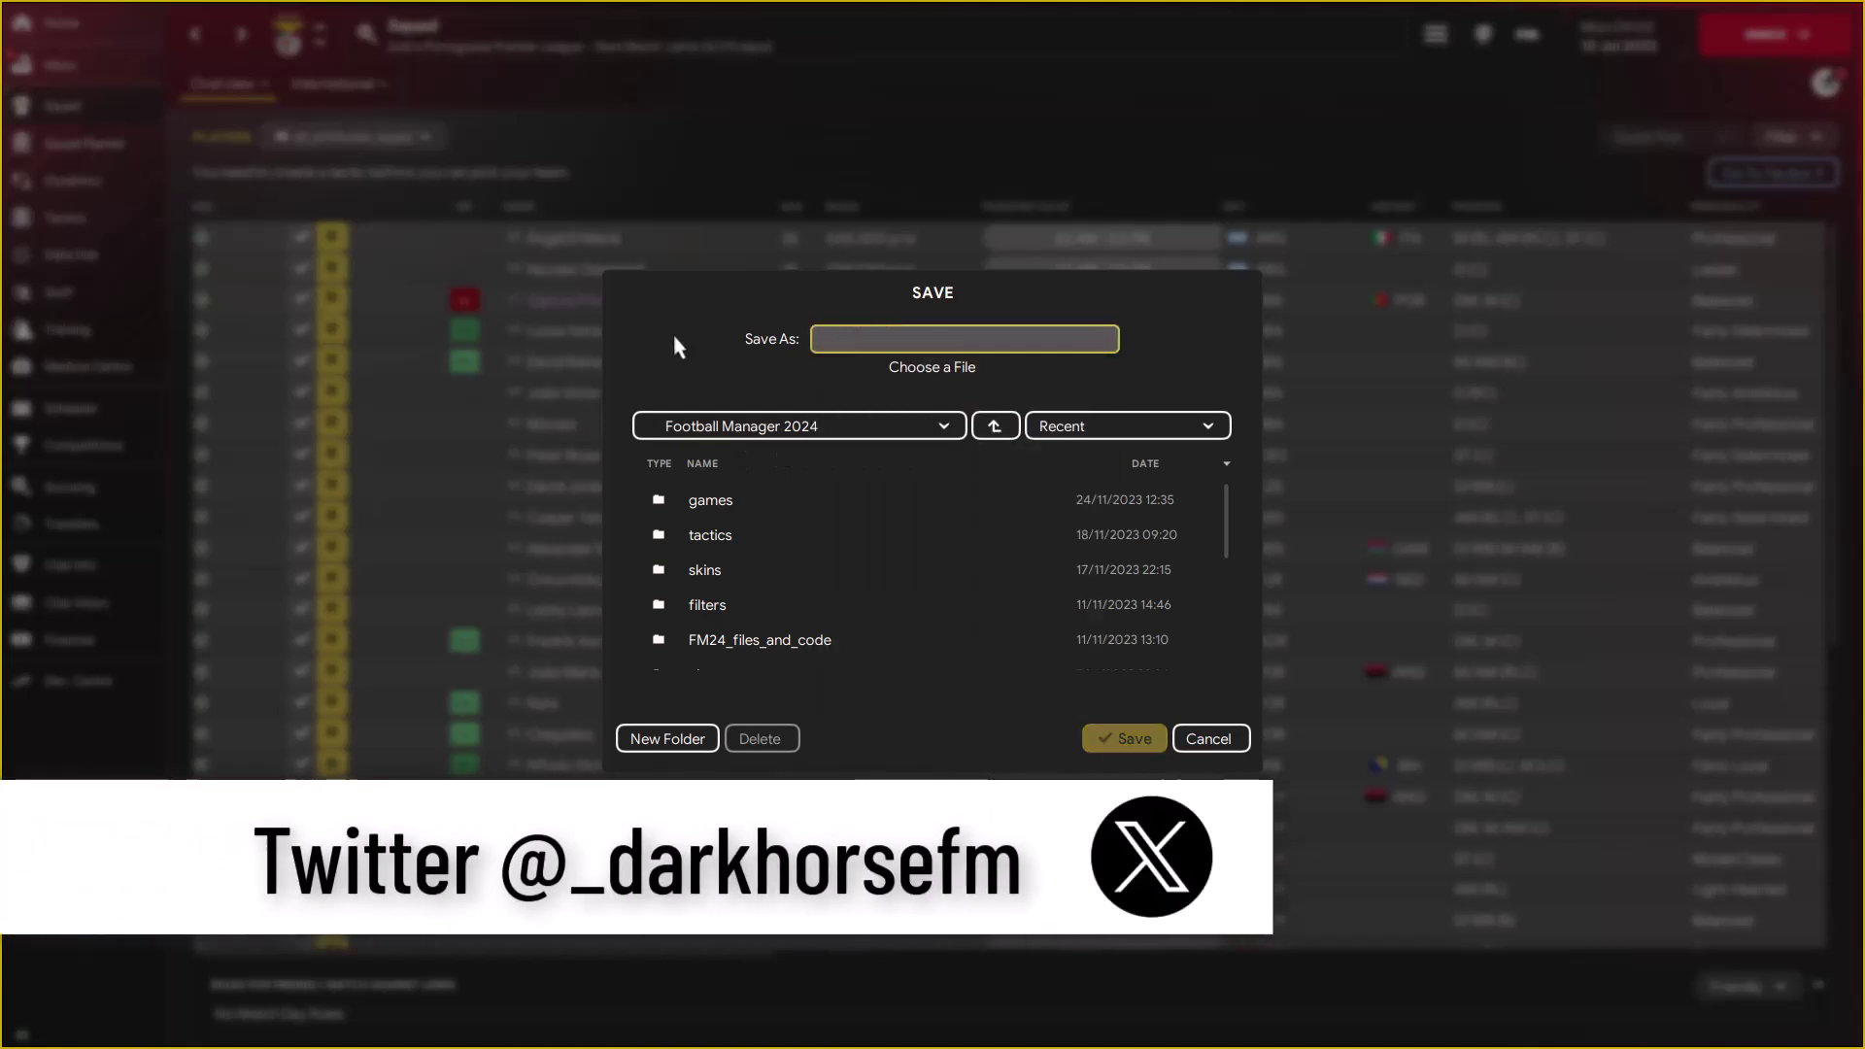
type("SLB Squad")
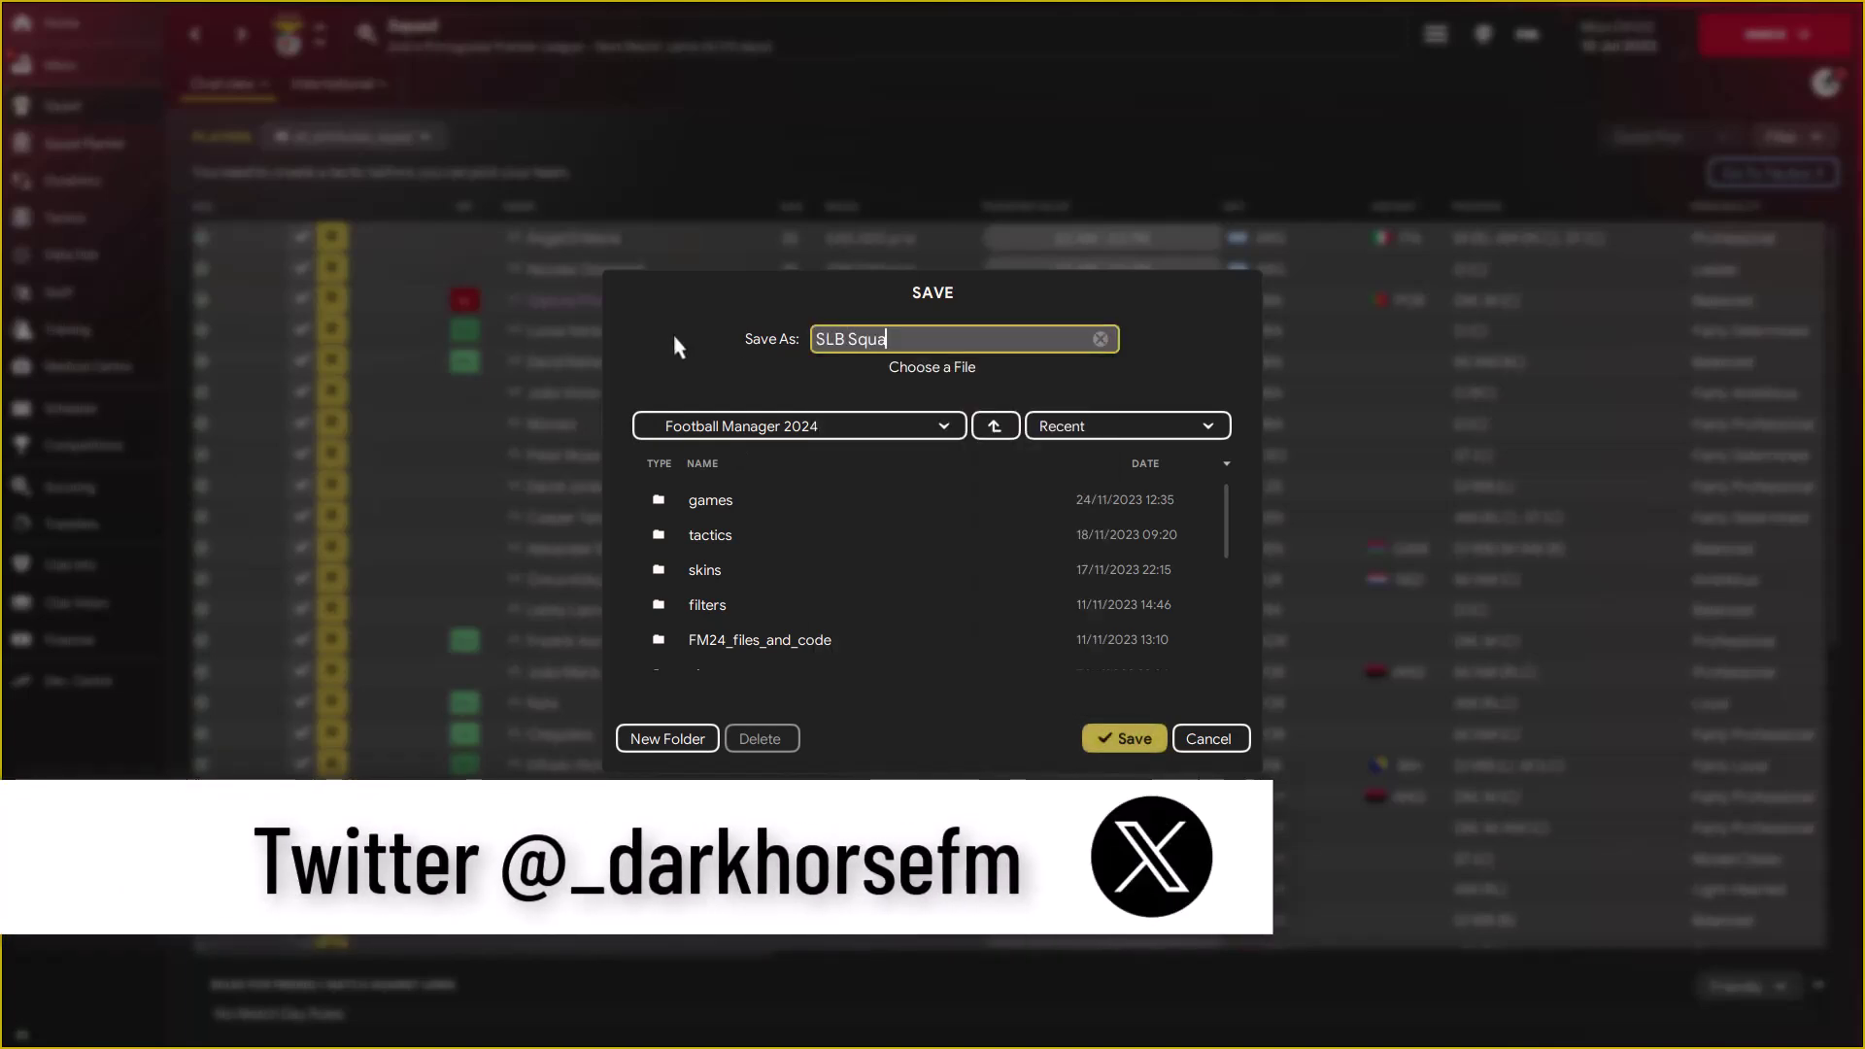
- Save the SLB Squad export and choose SLB Squad.html from the Football Manager 2024 folder for upload
left_click(1124, 738)
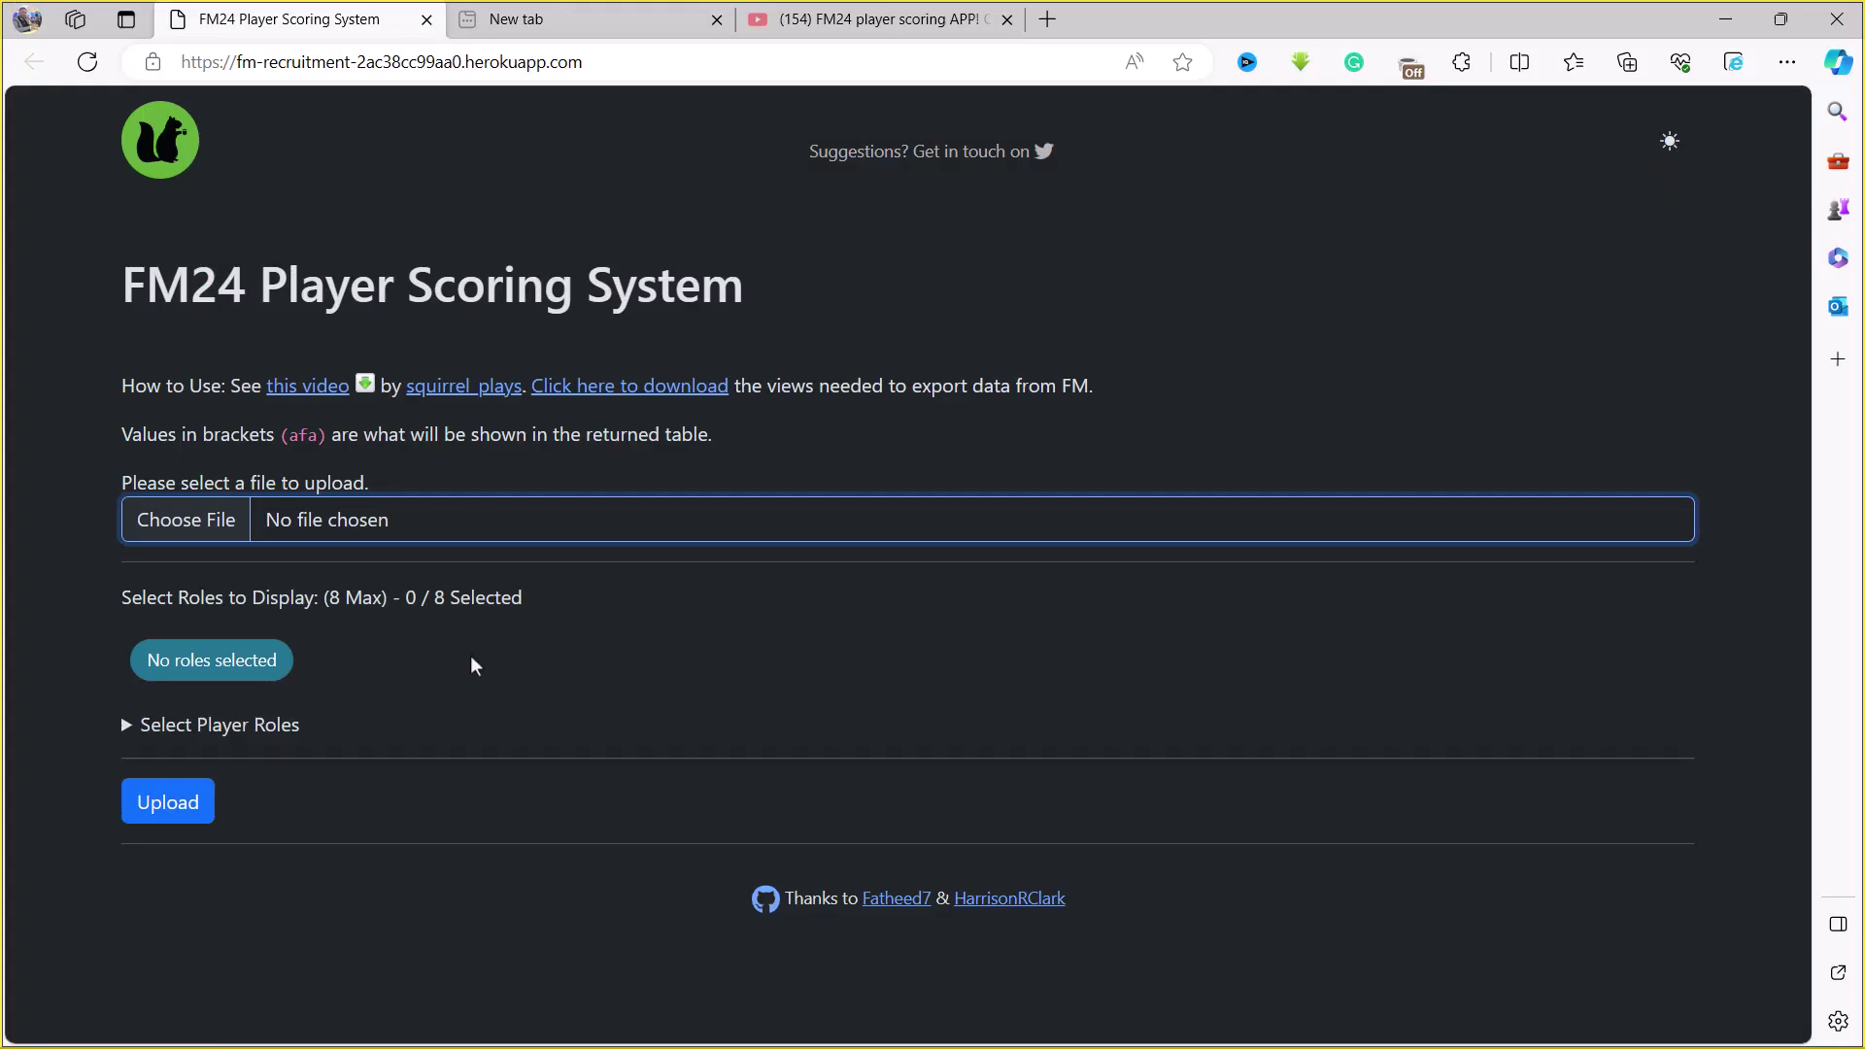
left_click(323, 529)
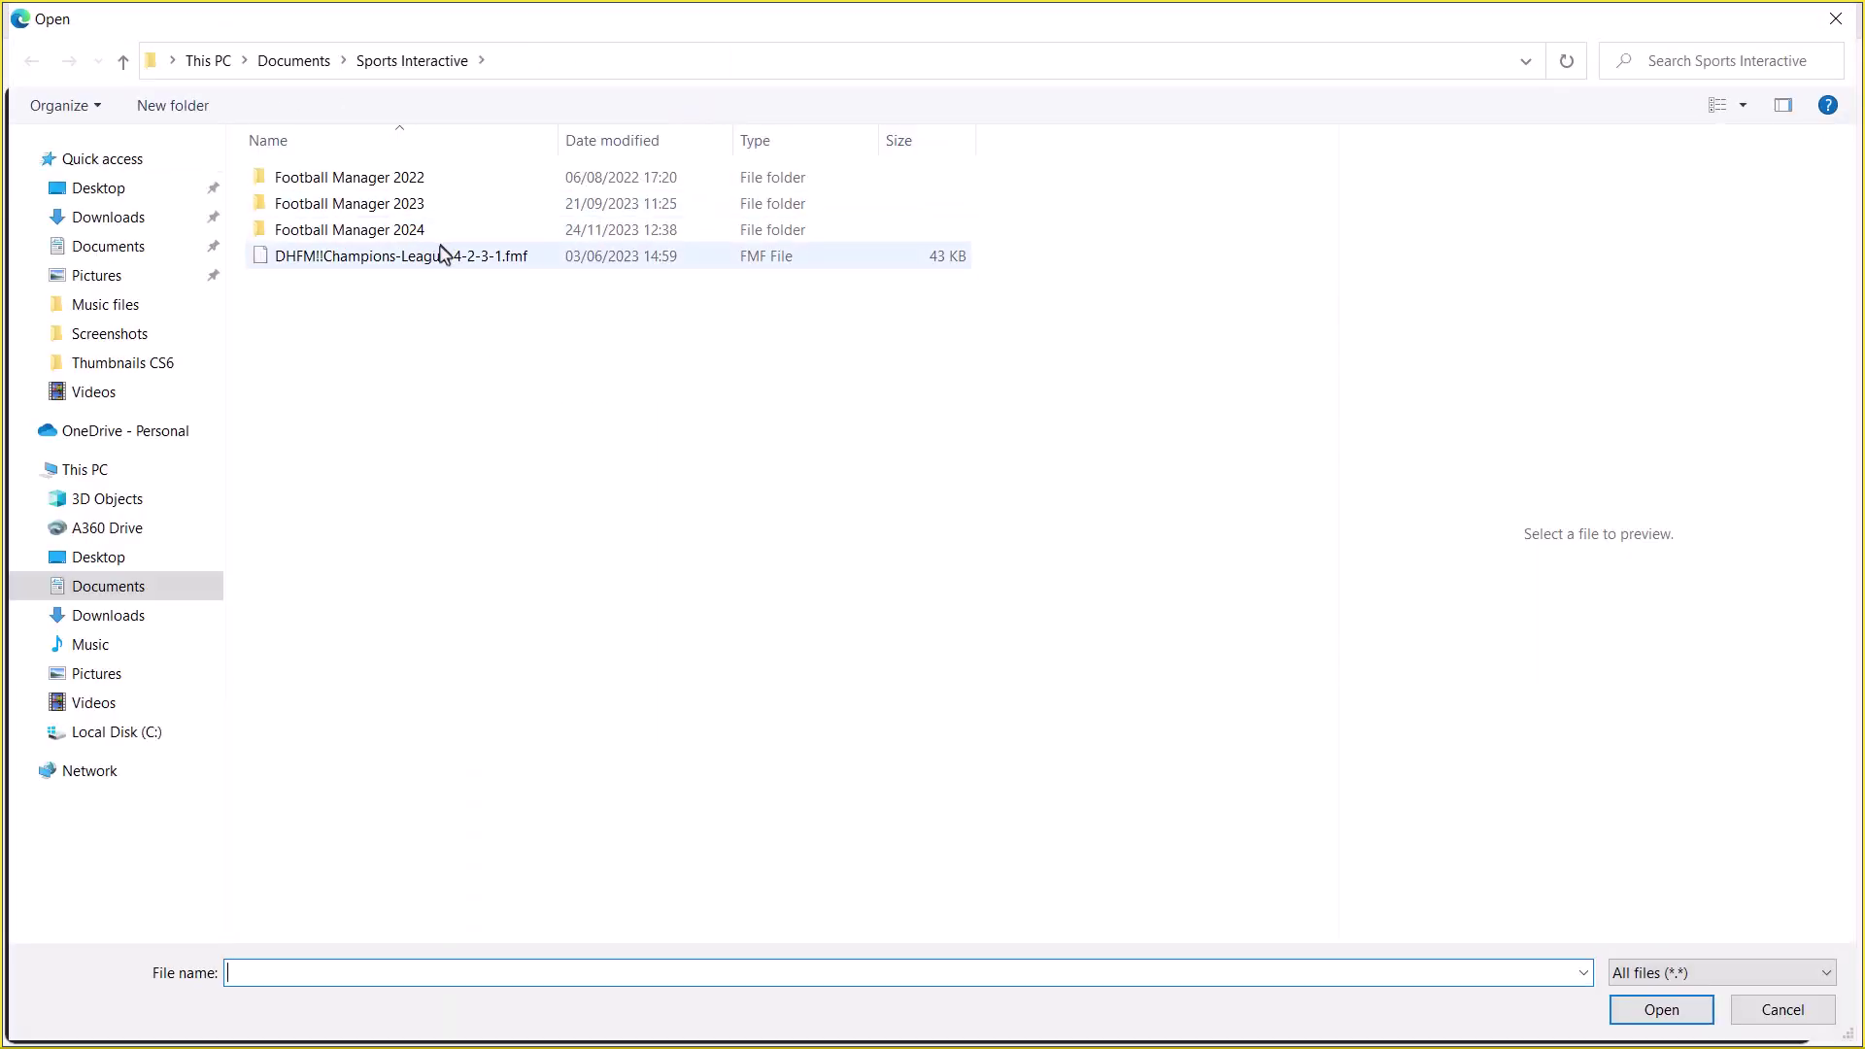
double_click(388, 231)
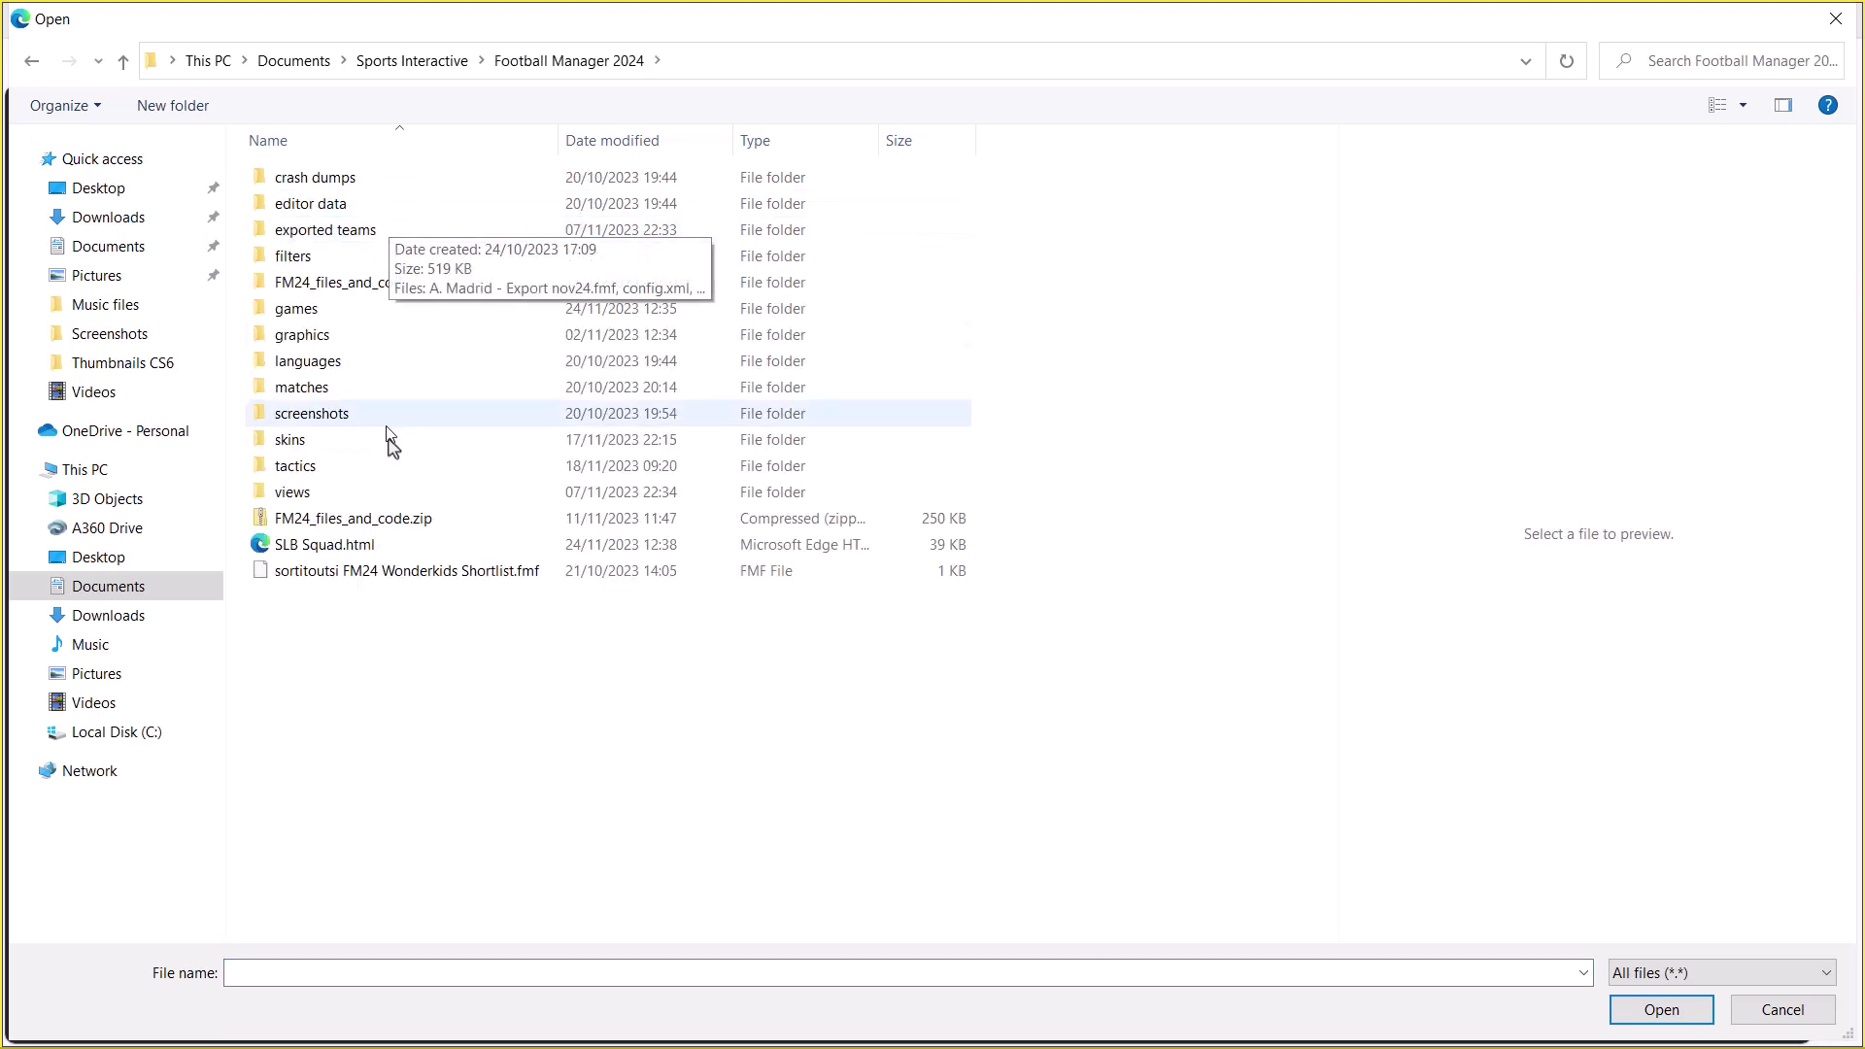
left_click(350, 548)
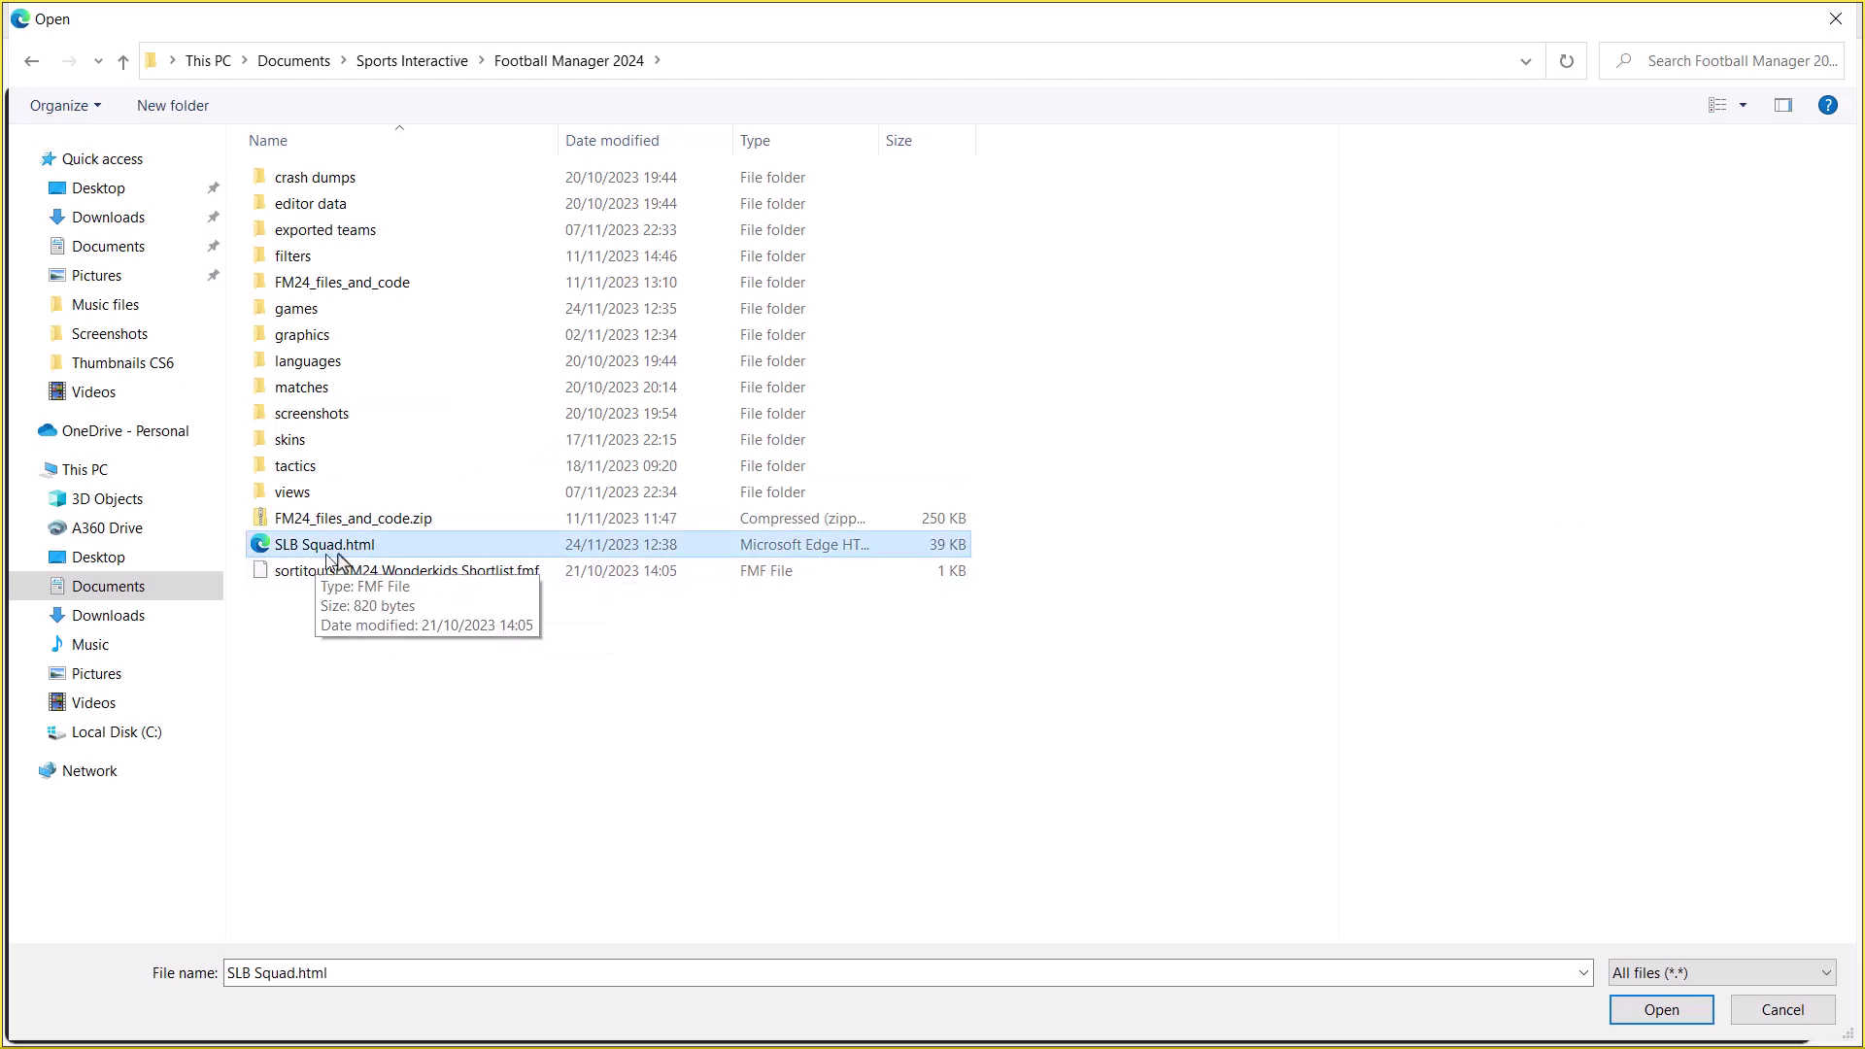
left_click(1636, 1011)
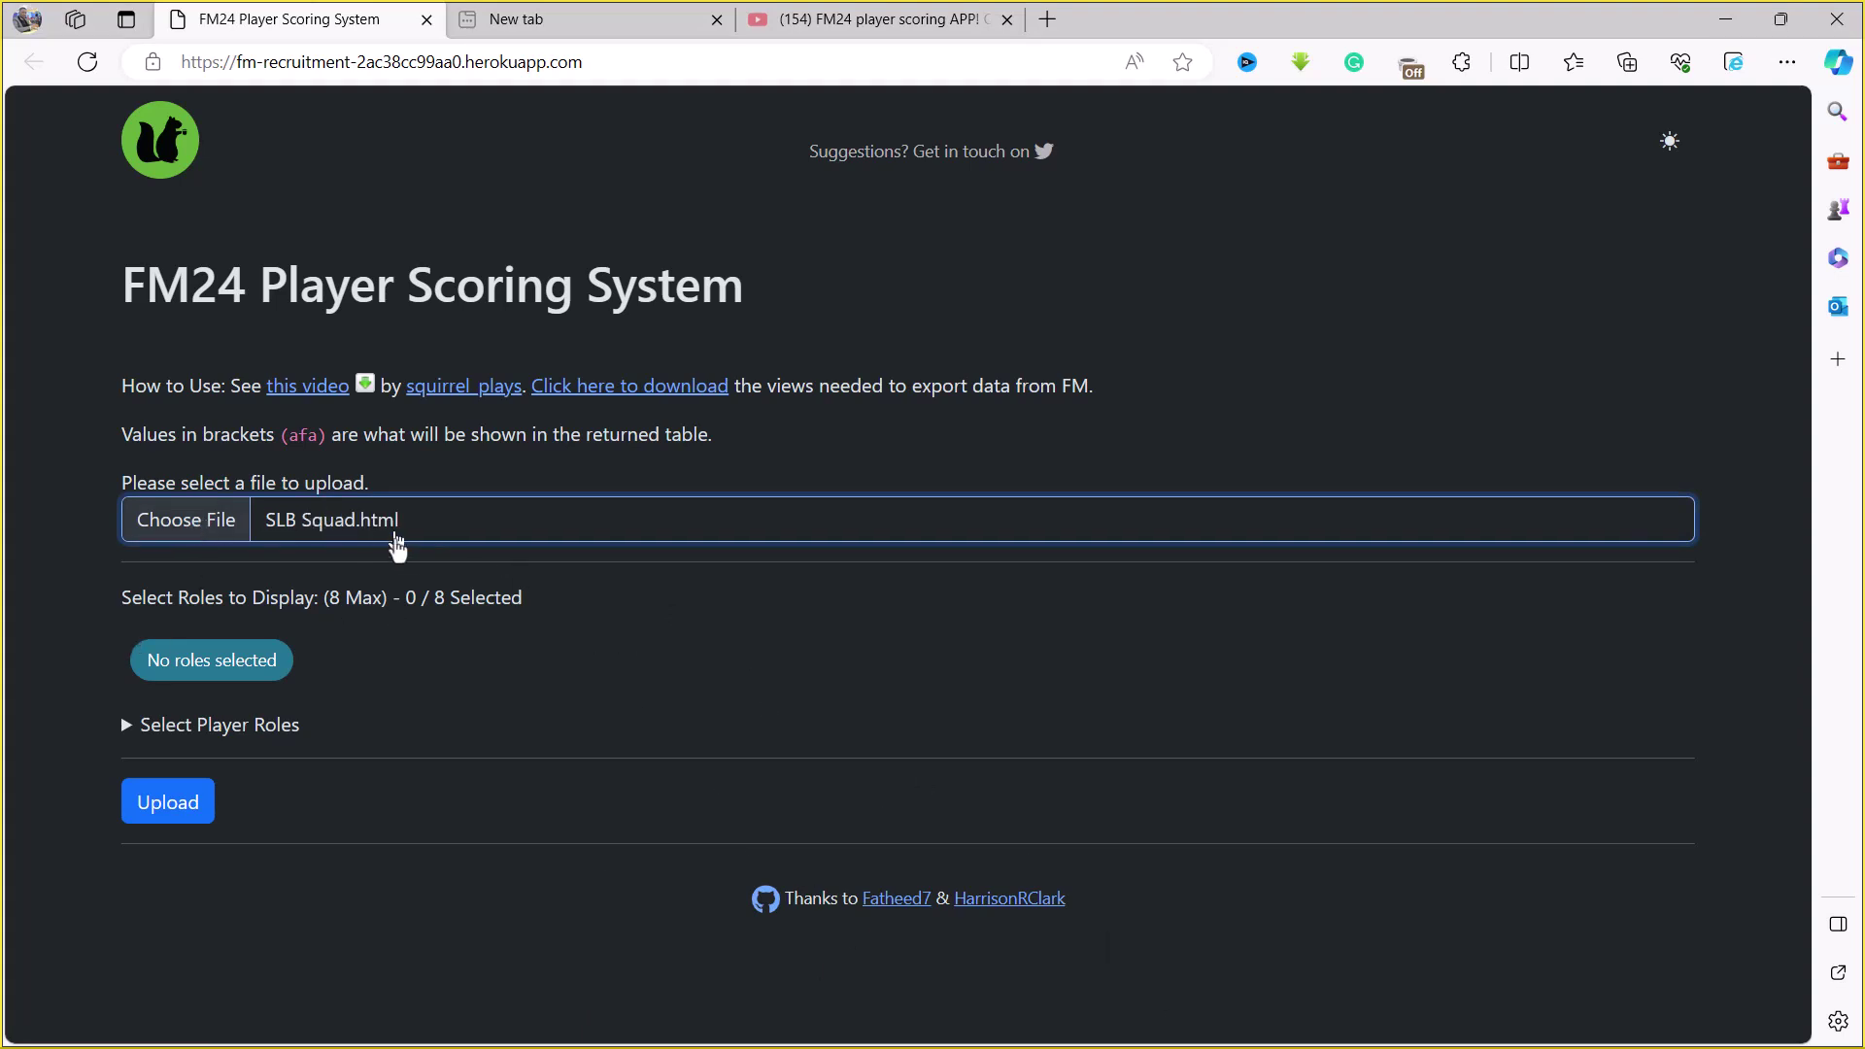
- Submit the file, then tick the Advanced Forward (afa) and Advanced Playmaker (aps) roles
left_click(168, 807)
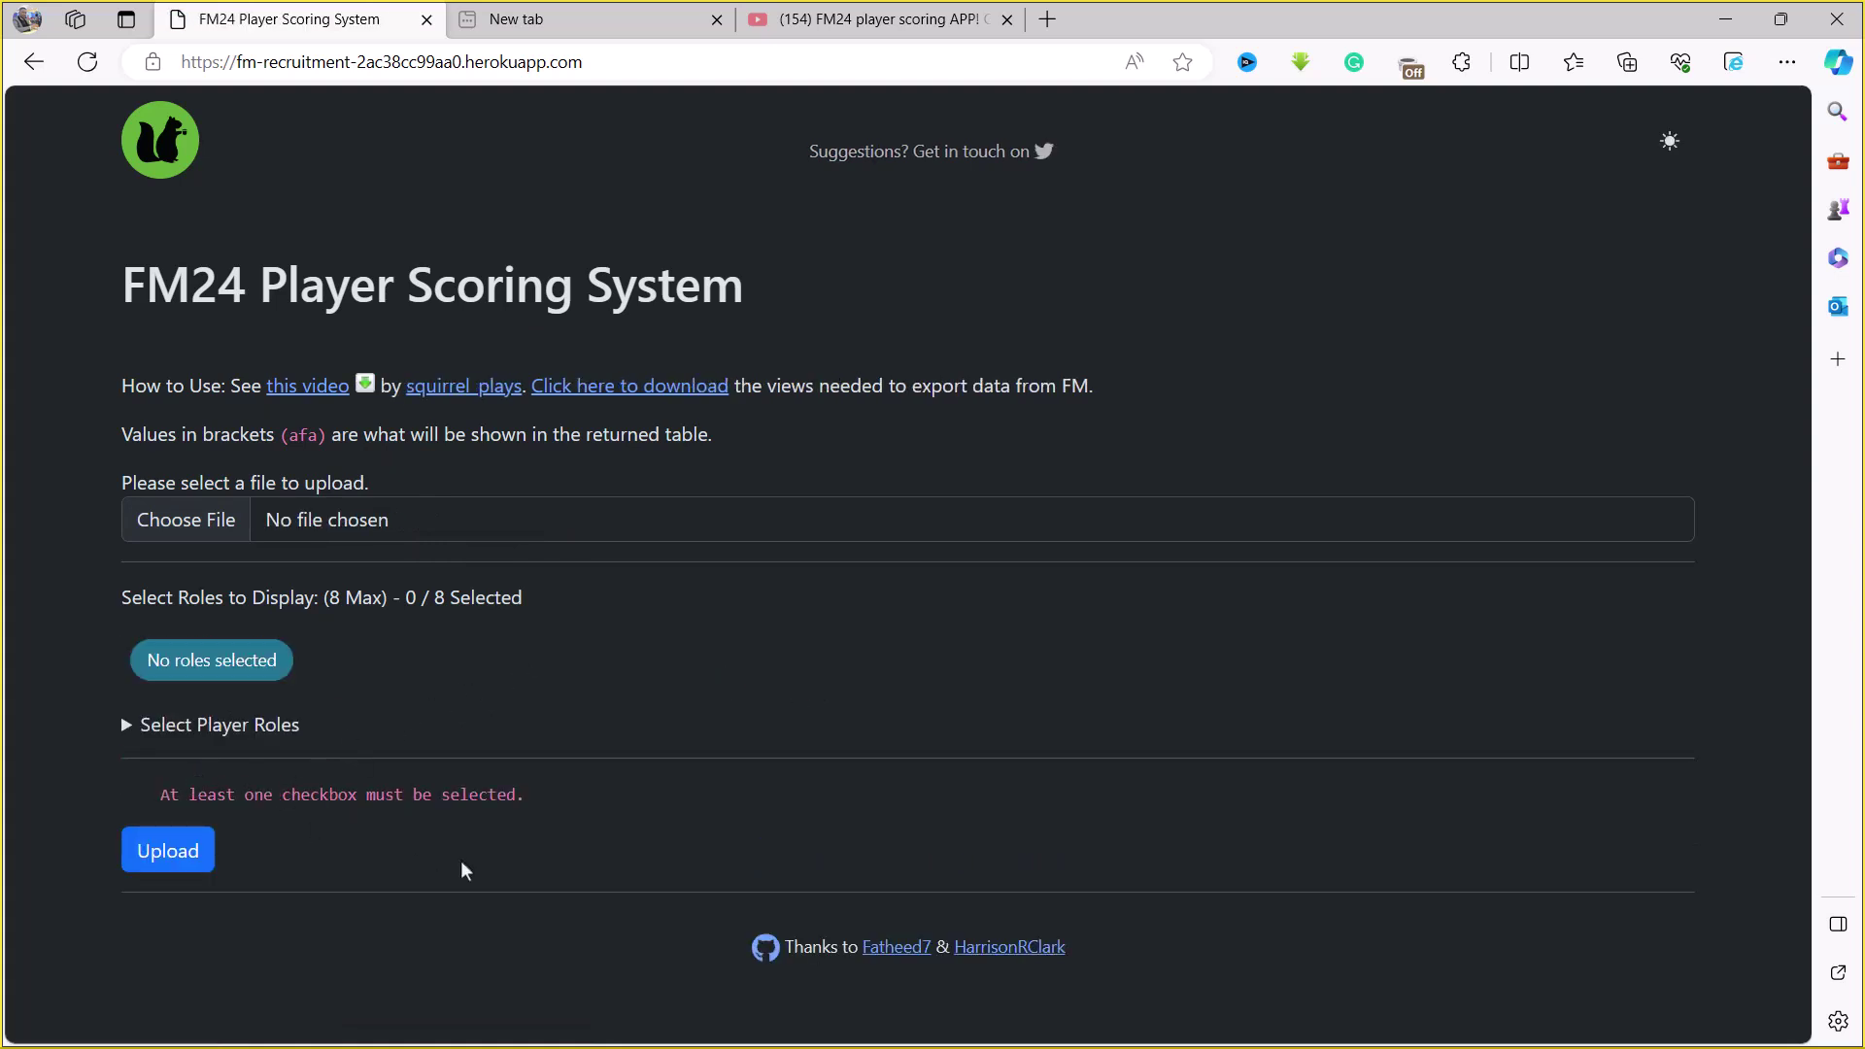
left_click(125, 731)
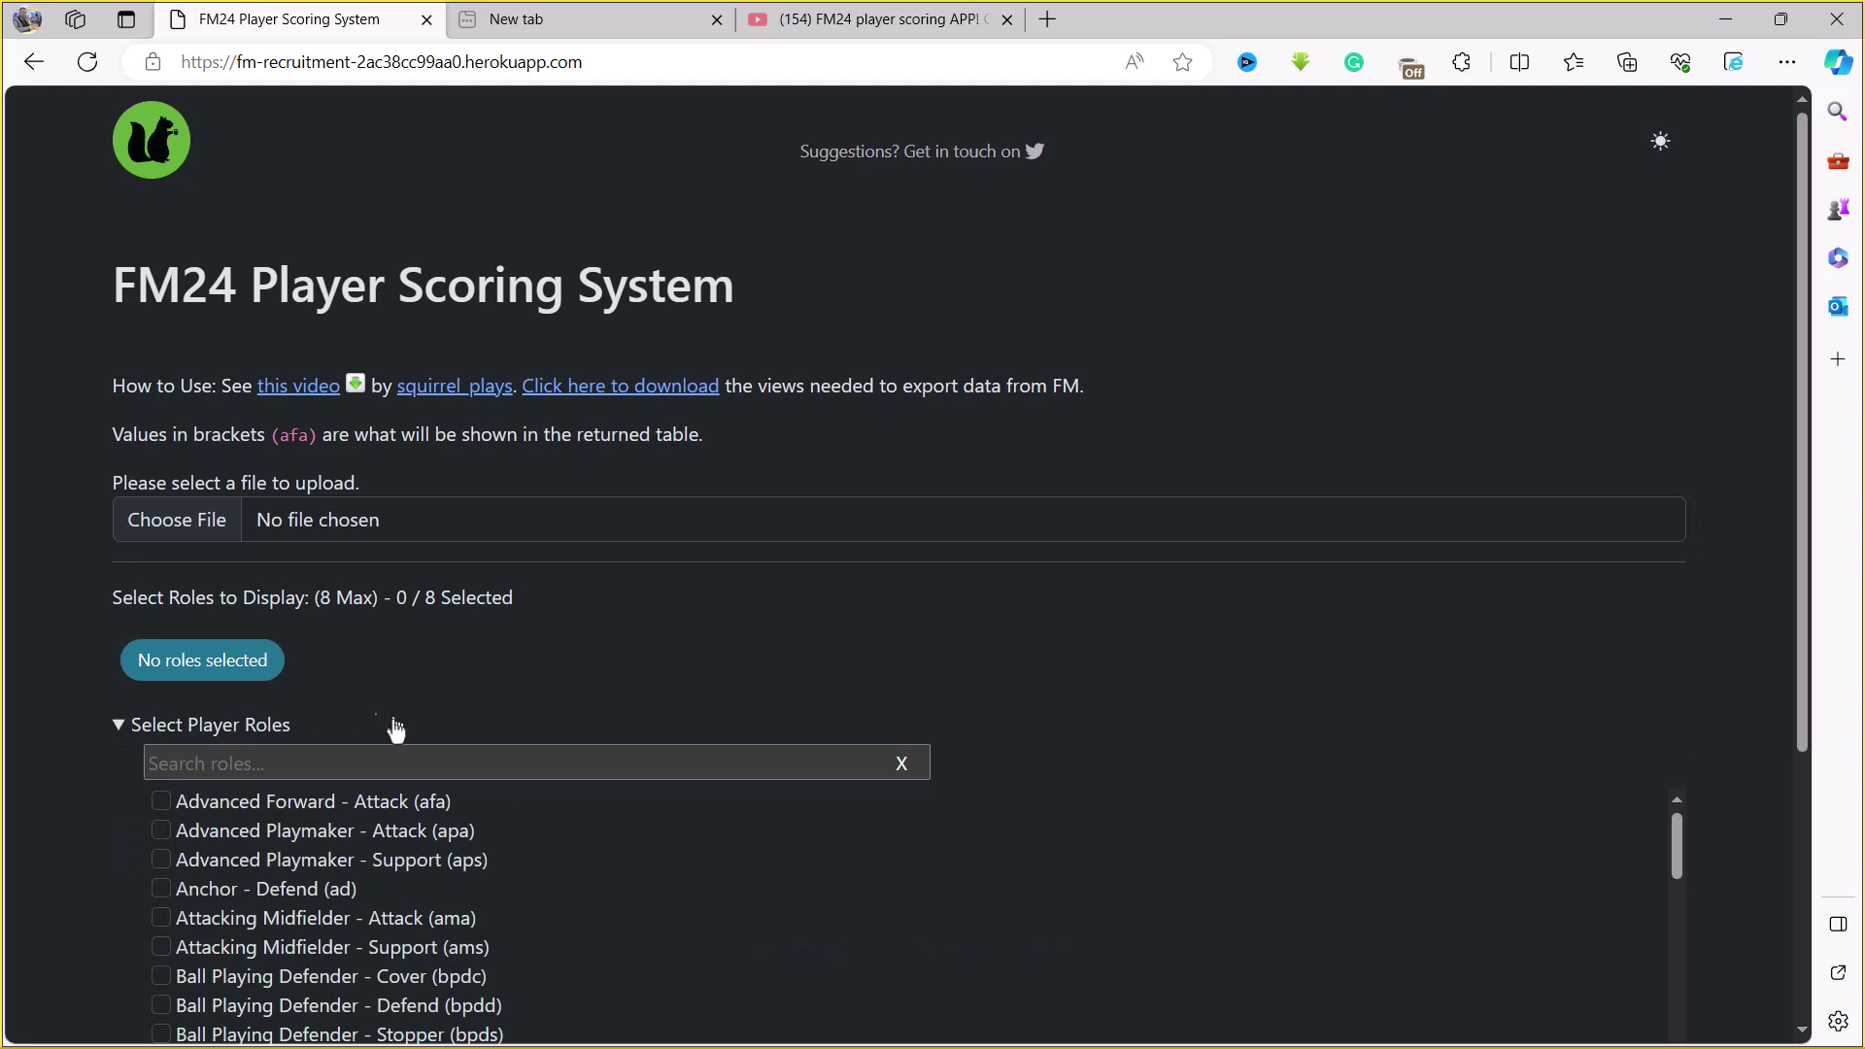
scroll(512, 725, "down", 4)
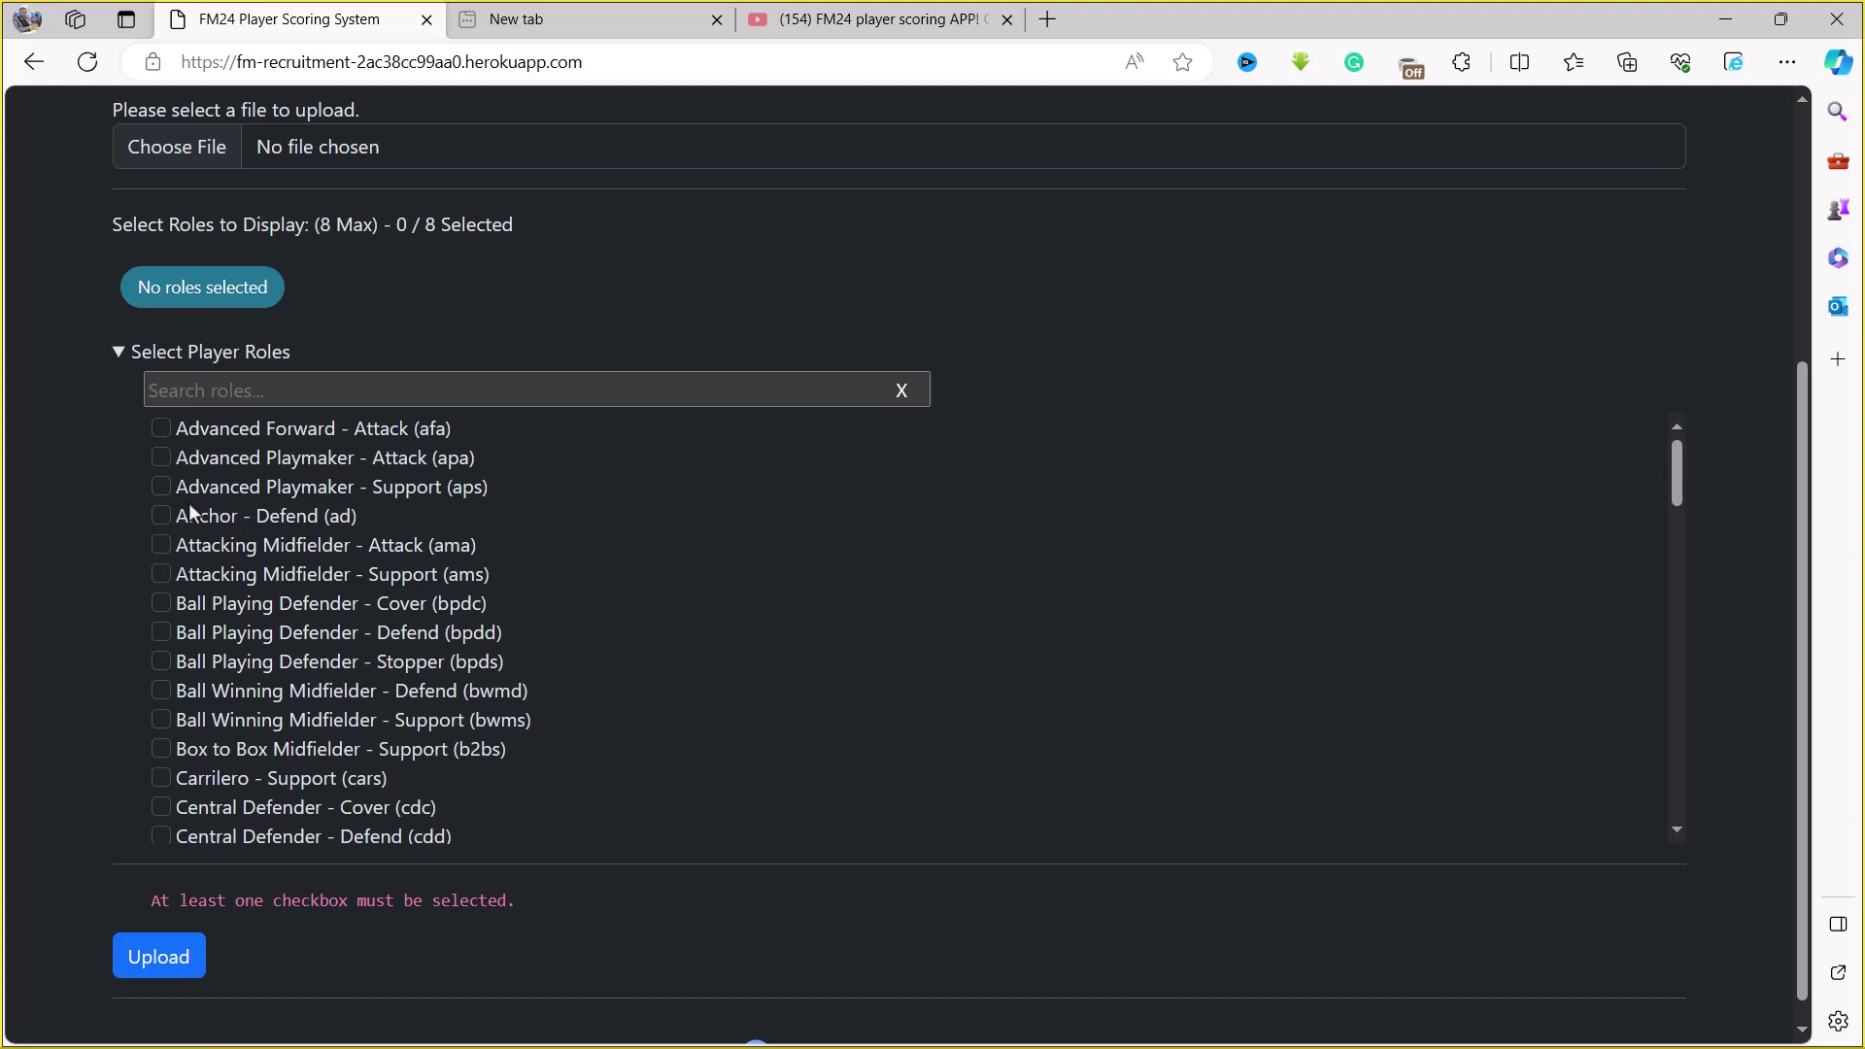
left_click(161, 427)
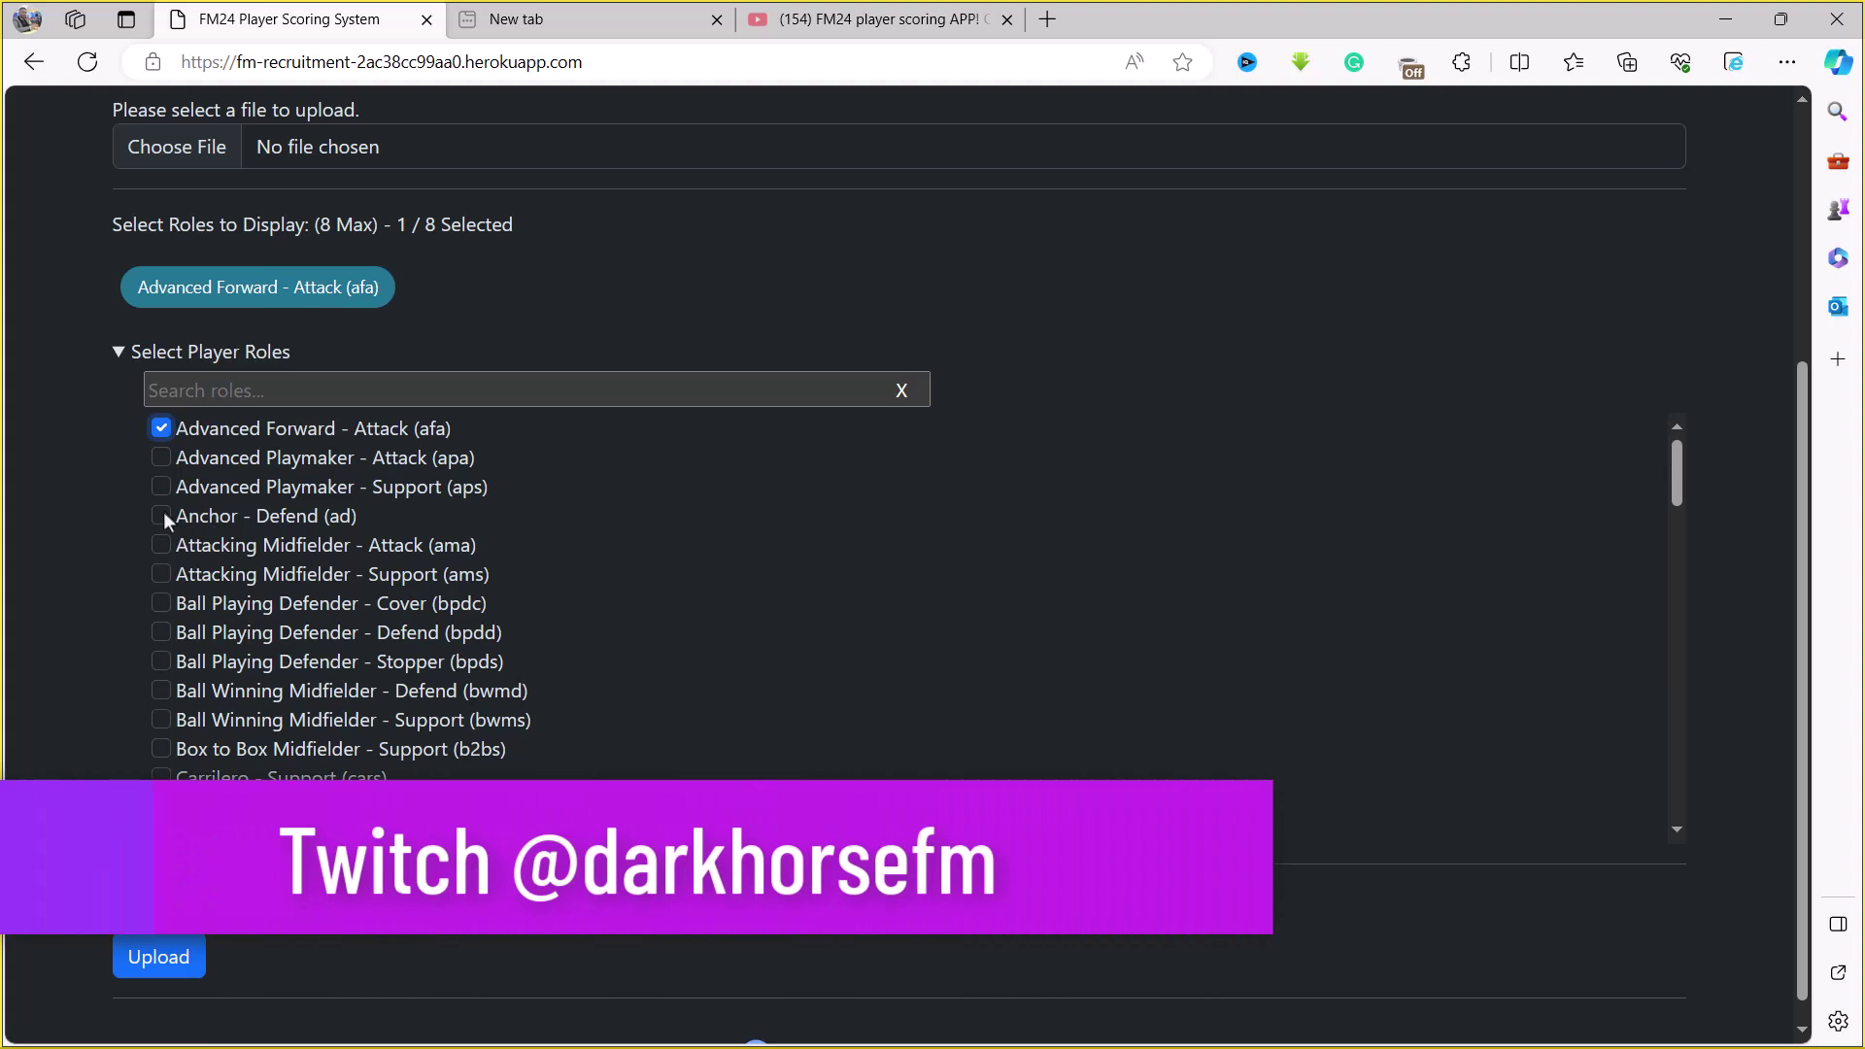
left_click(162, 515)
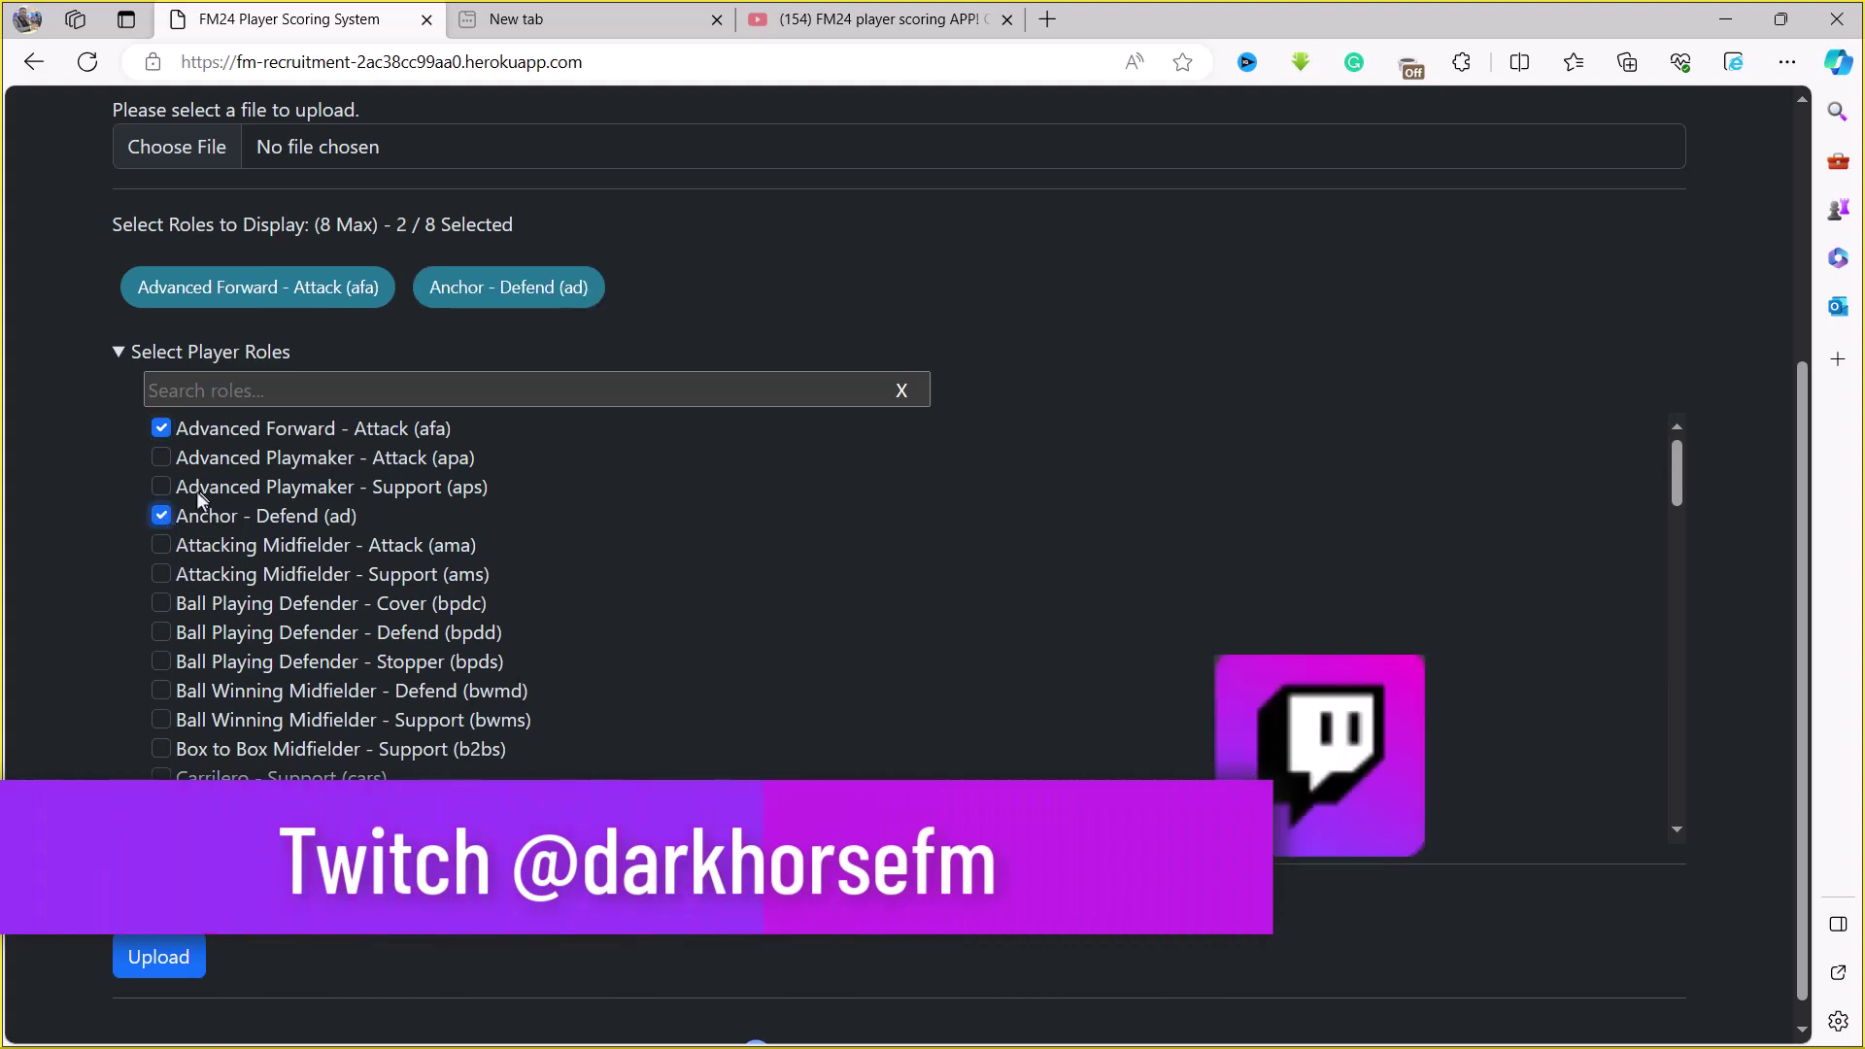
left_click(161, 486)
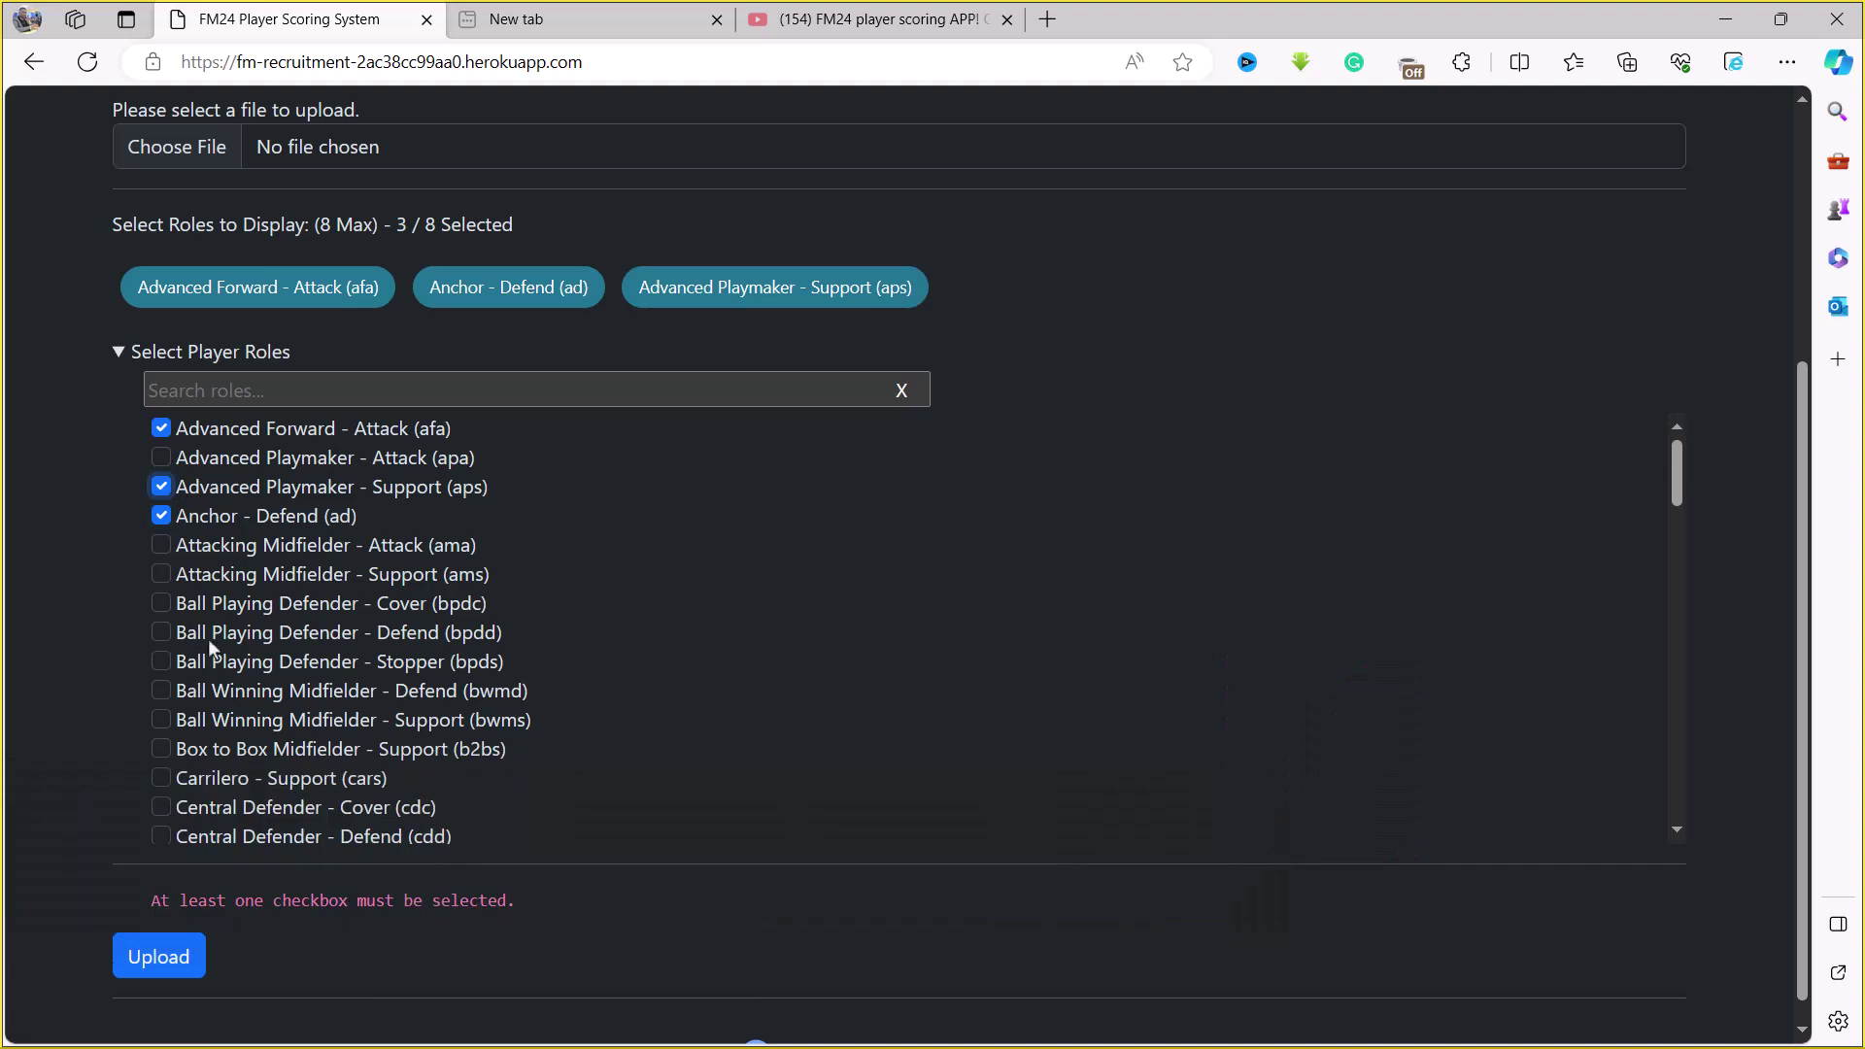
- Untick Anchor, add Ball Winning Midfielder (bwmd) and Ball Playing Defender (bpdd), and submit
scroll(203, 622, "down", 1)
left_click(161, 484)
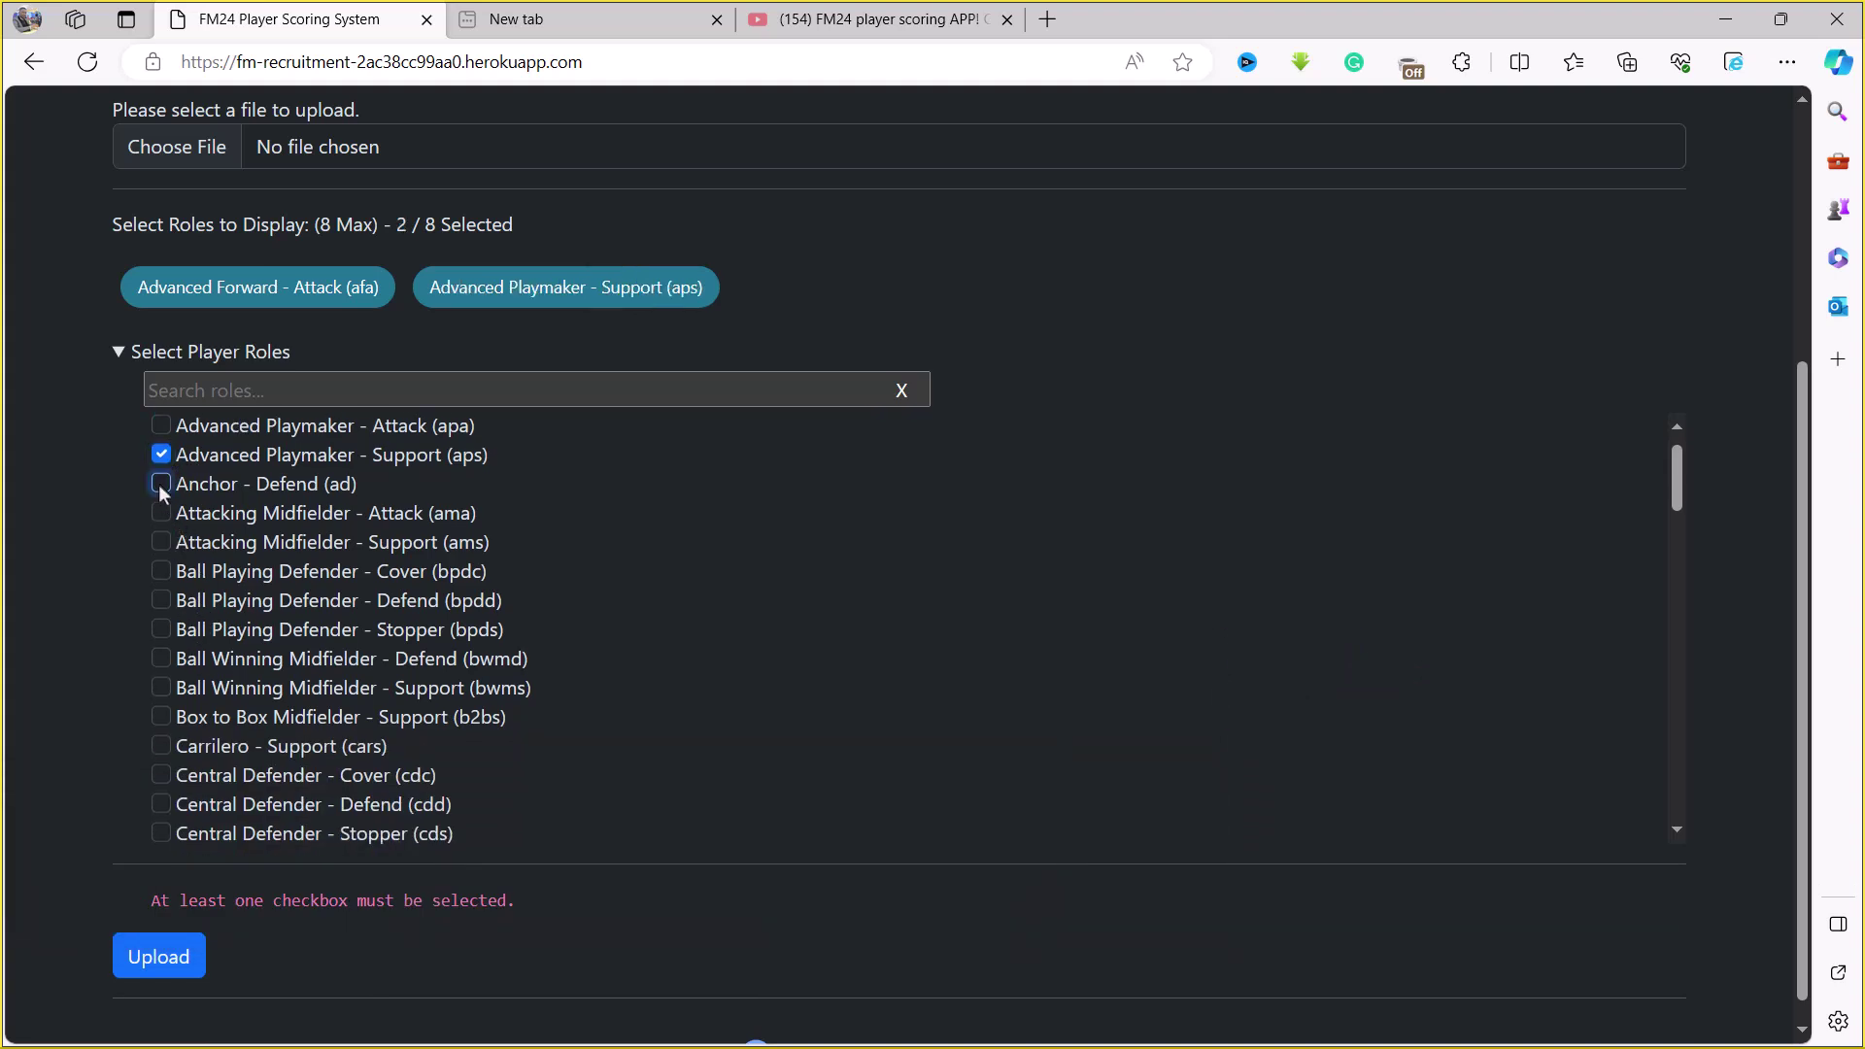
left_click(163, 659)
scroll(249, 724, "down", 1)
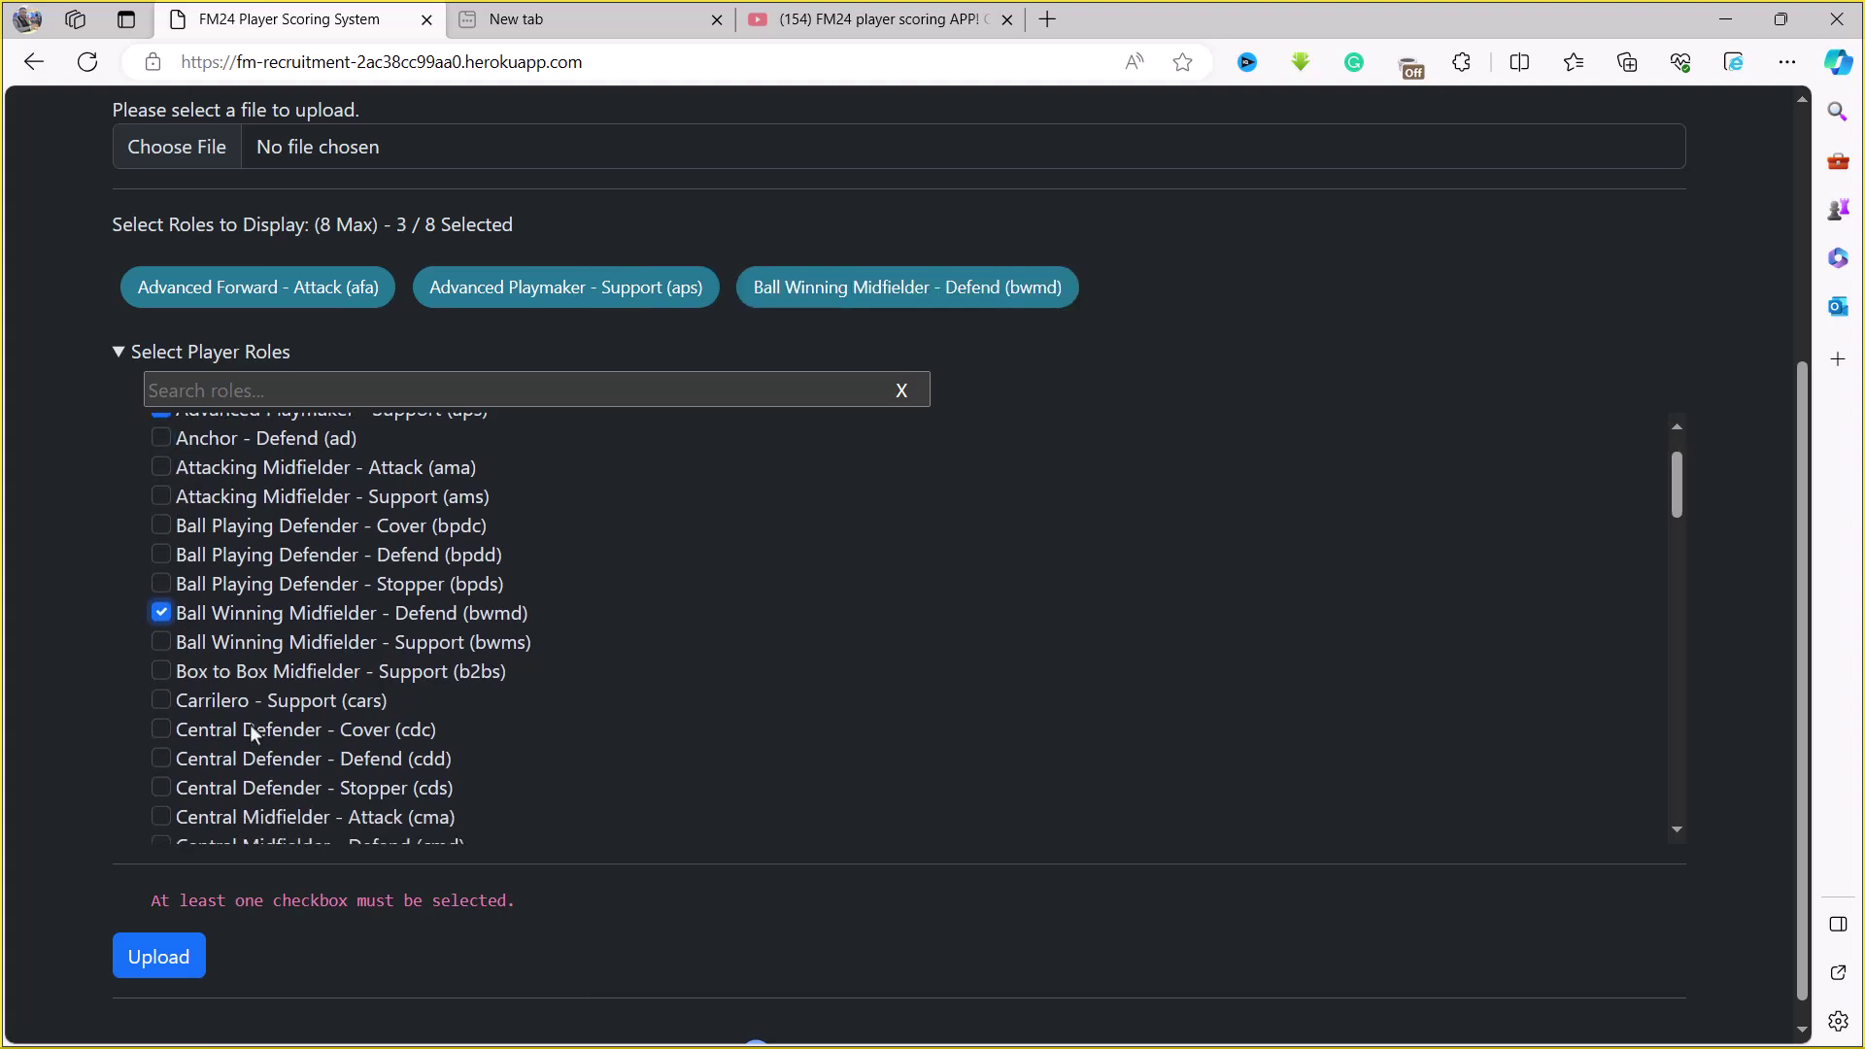
left_click(161, 553)
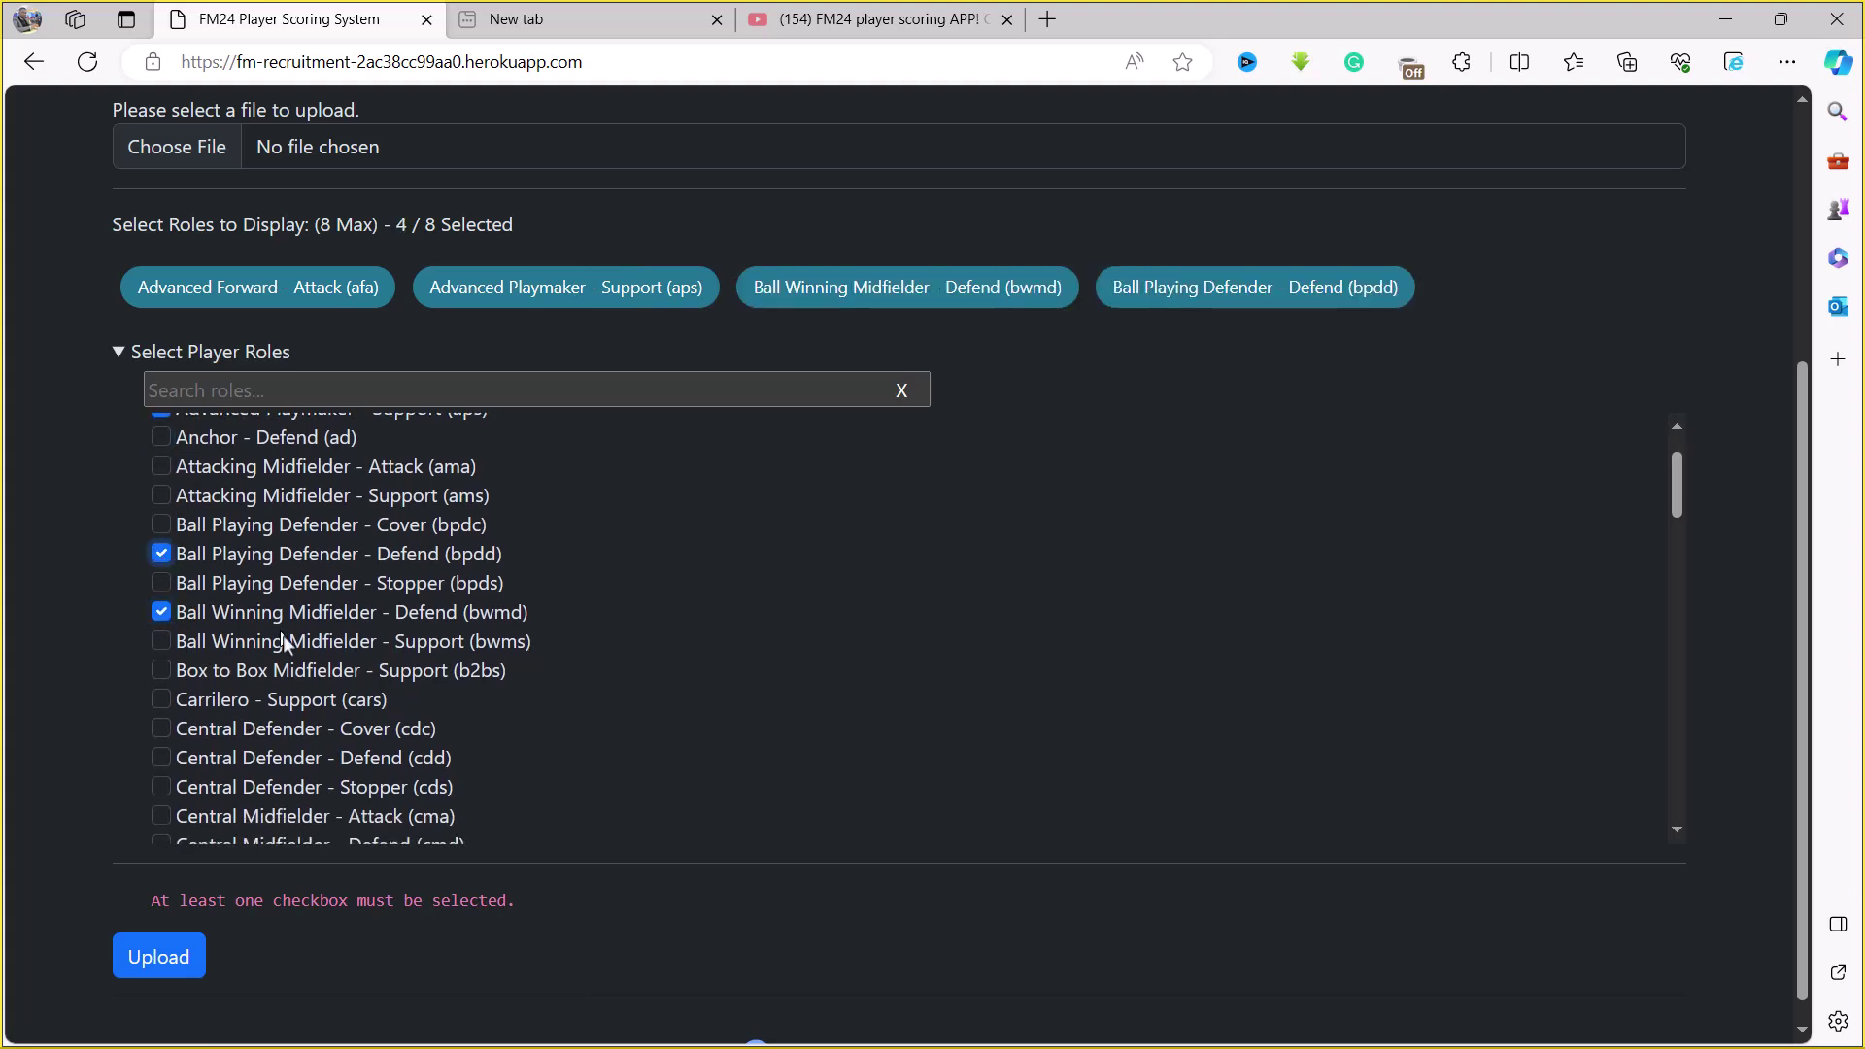
scroll(286, 639, "down", 1)
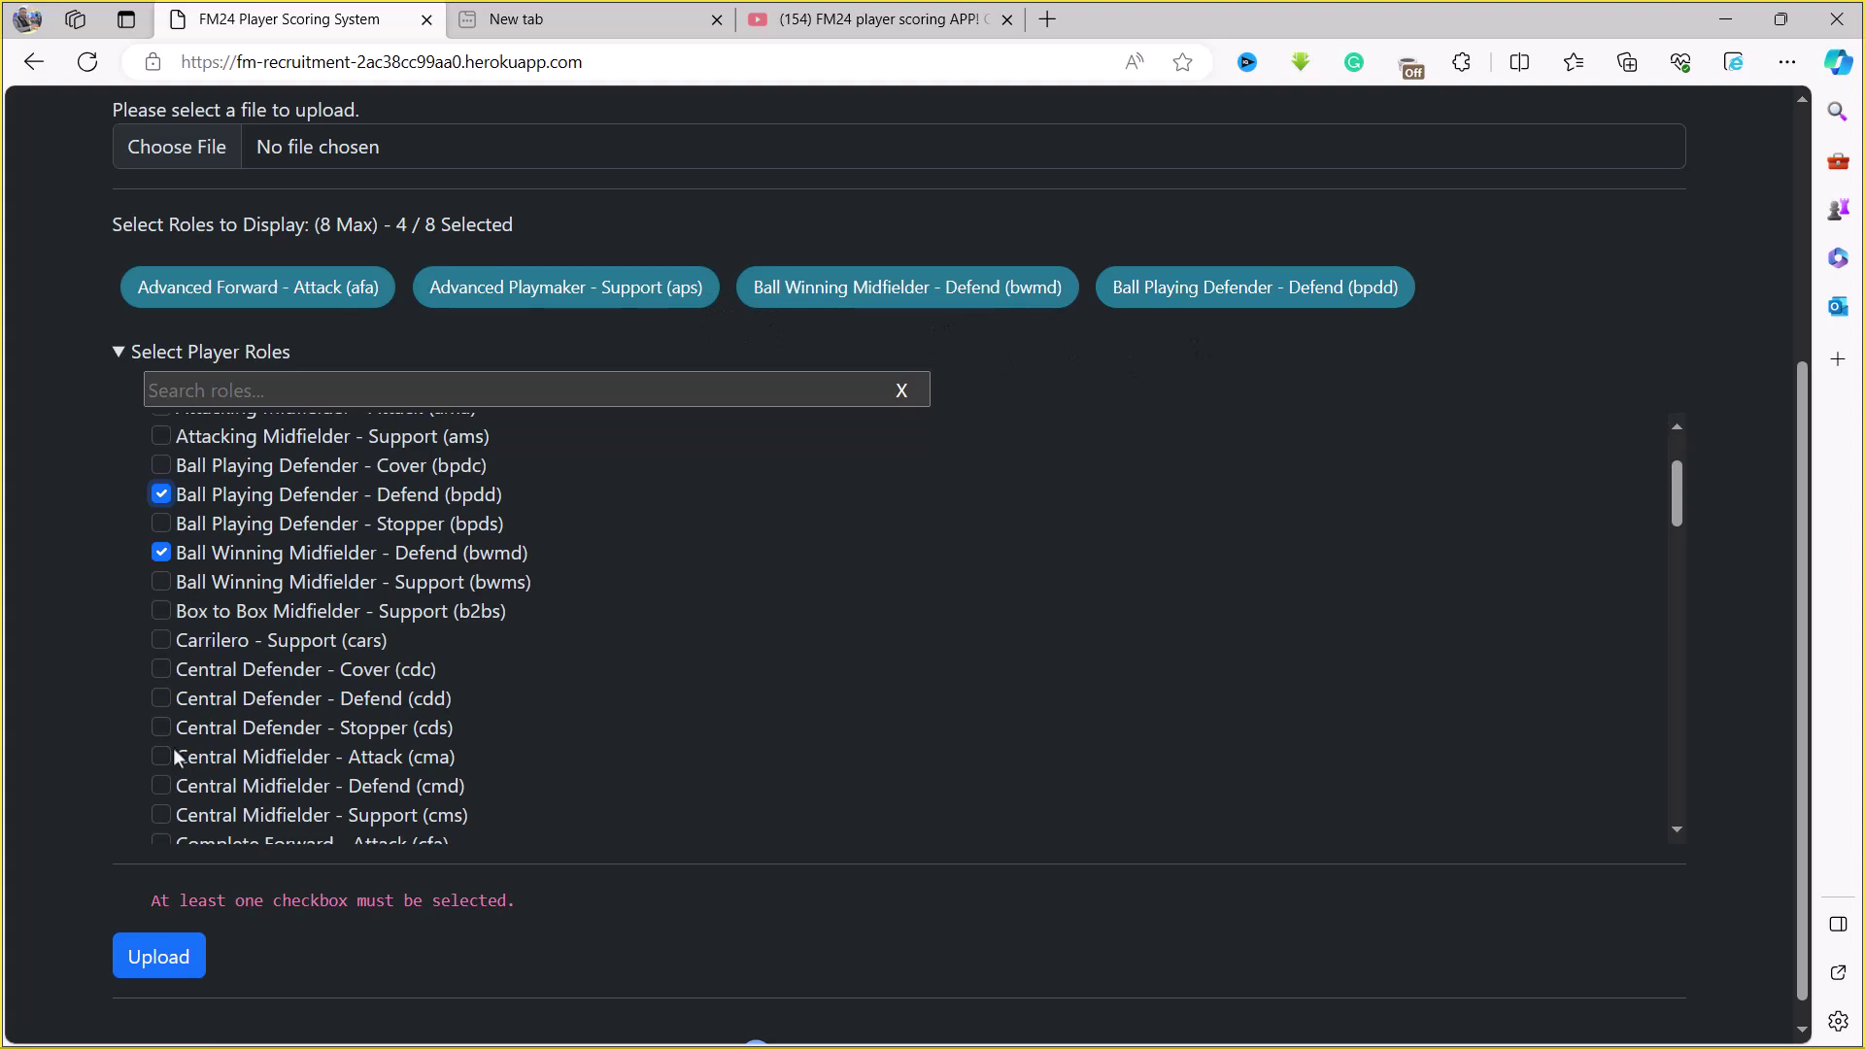
scroll(359, 816, "down", 3)
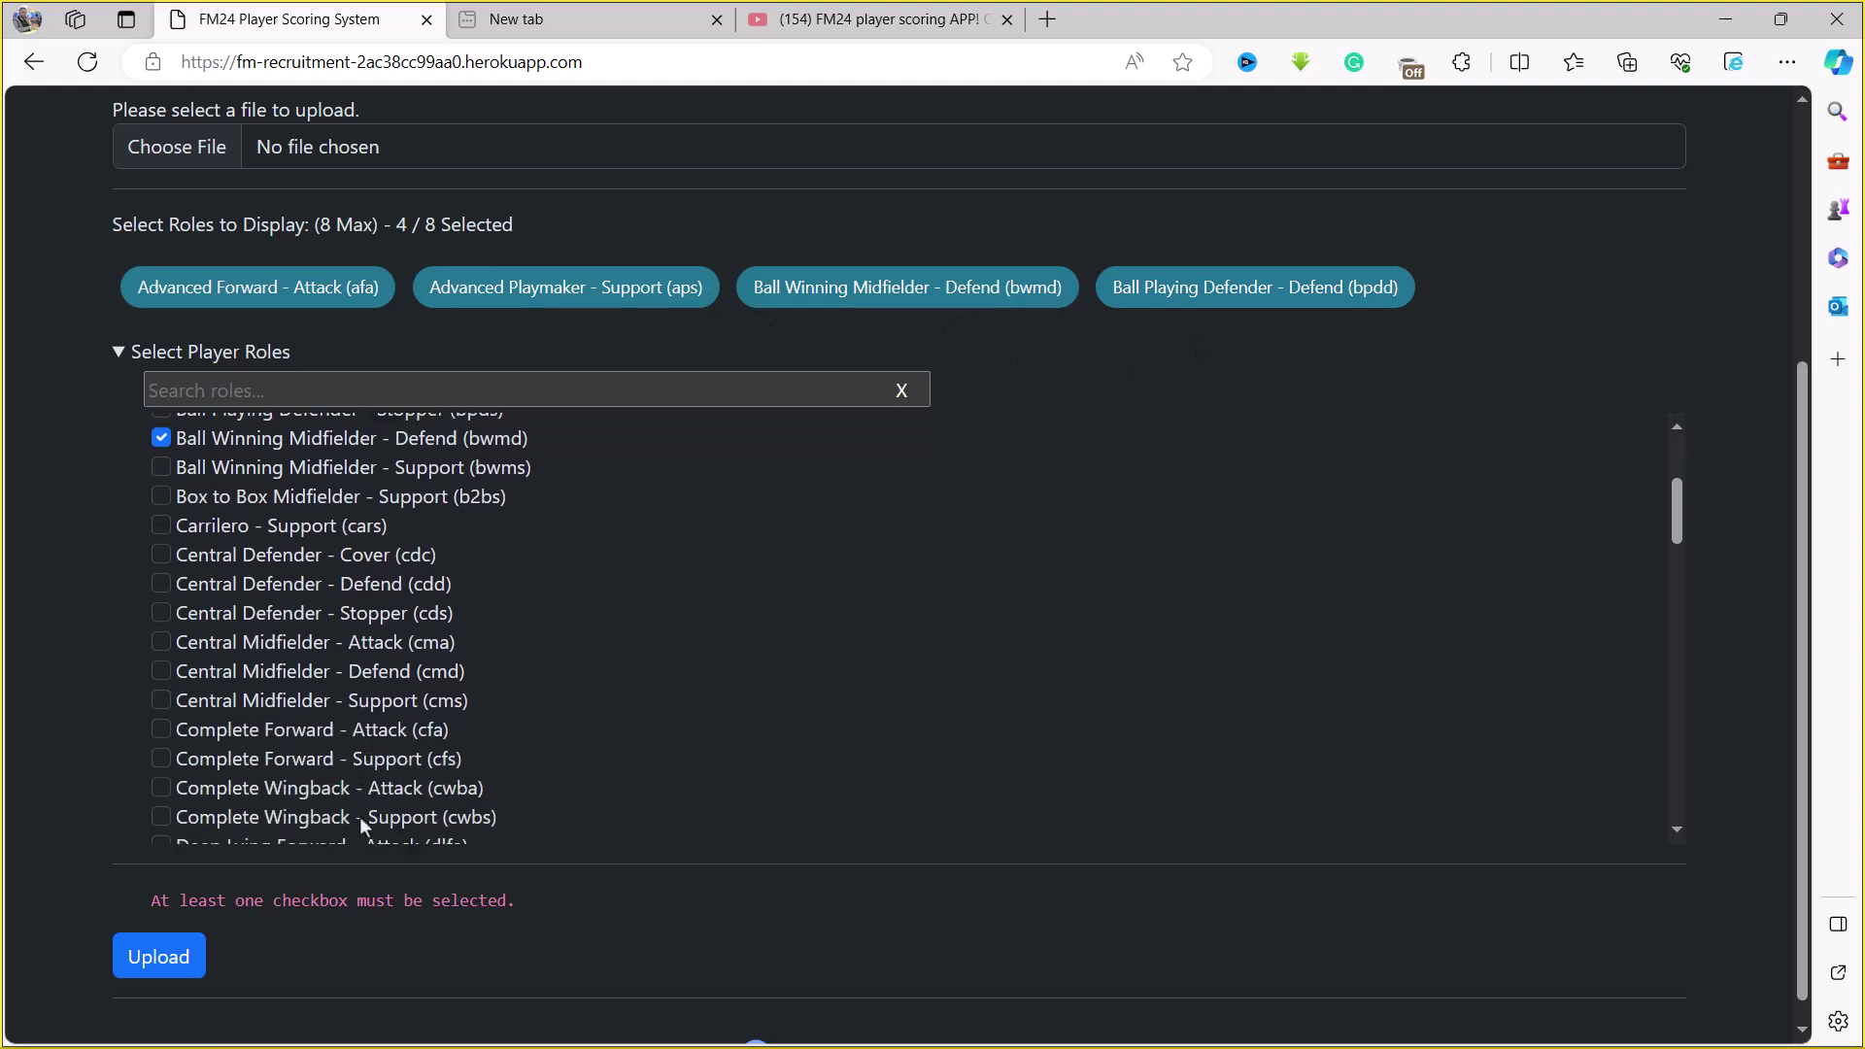
scroll(323, 746, "down", 1)
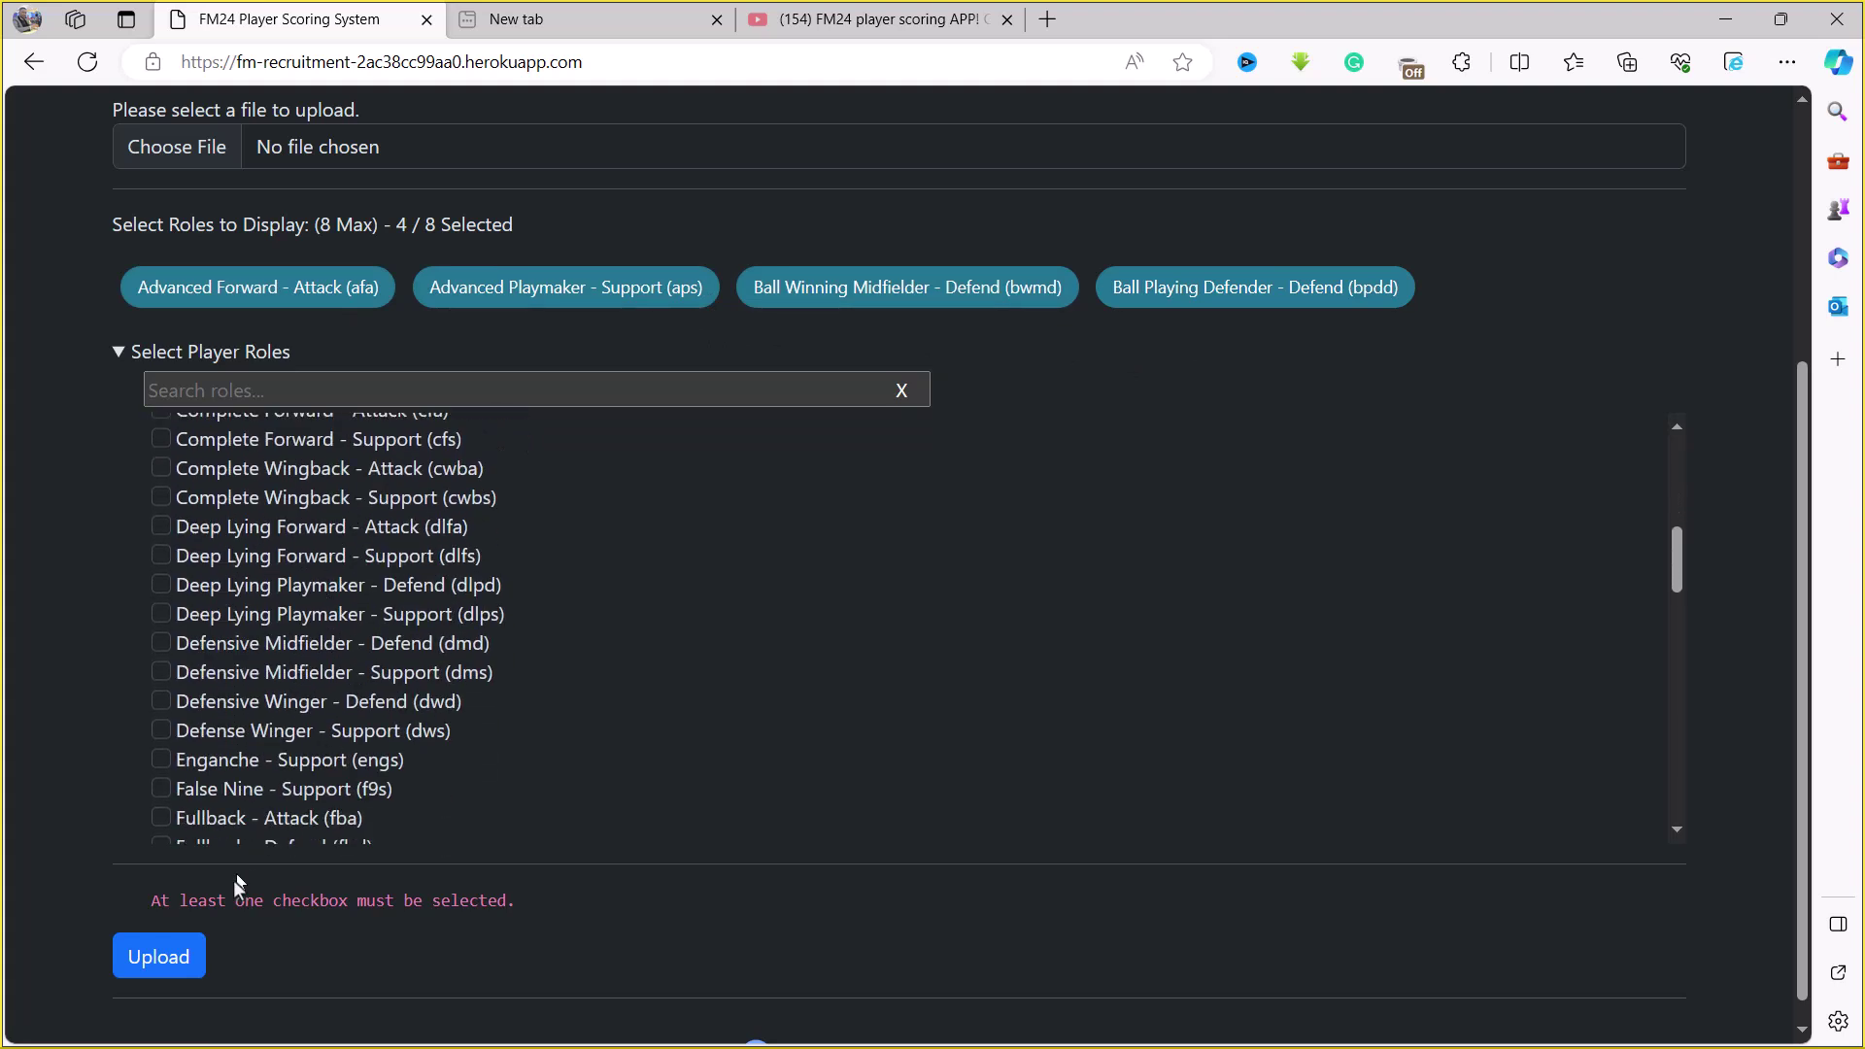
left_click(175, 956)
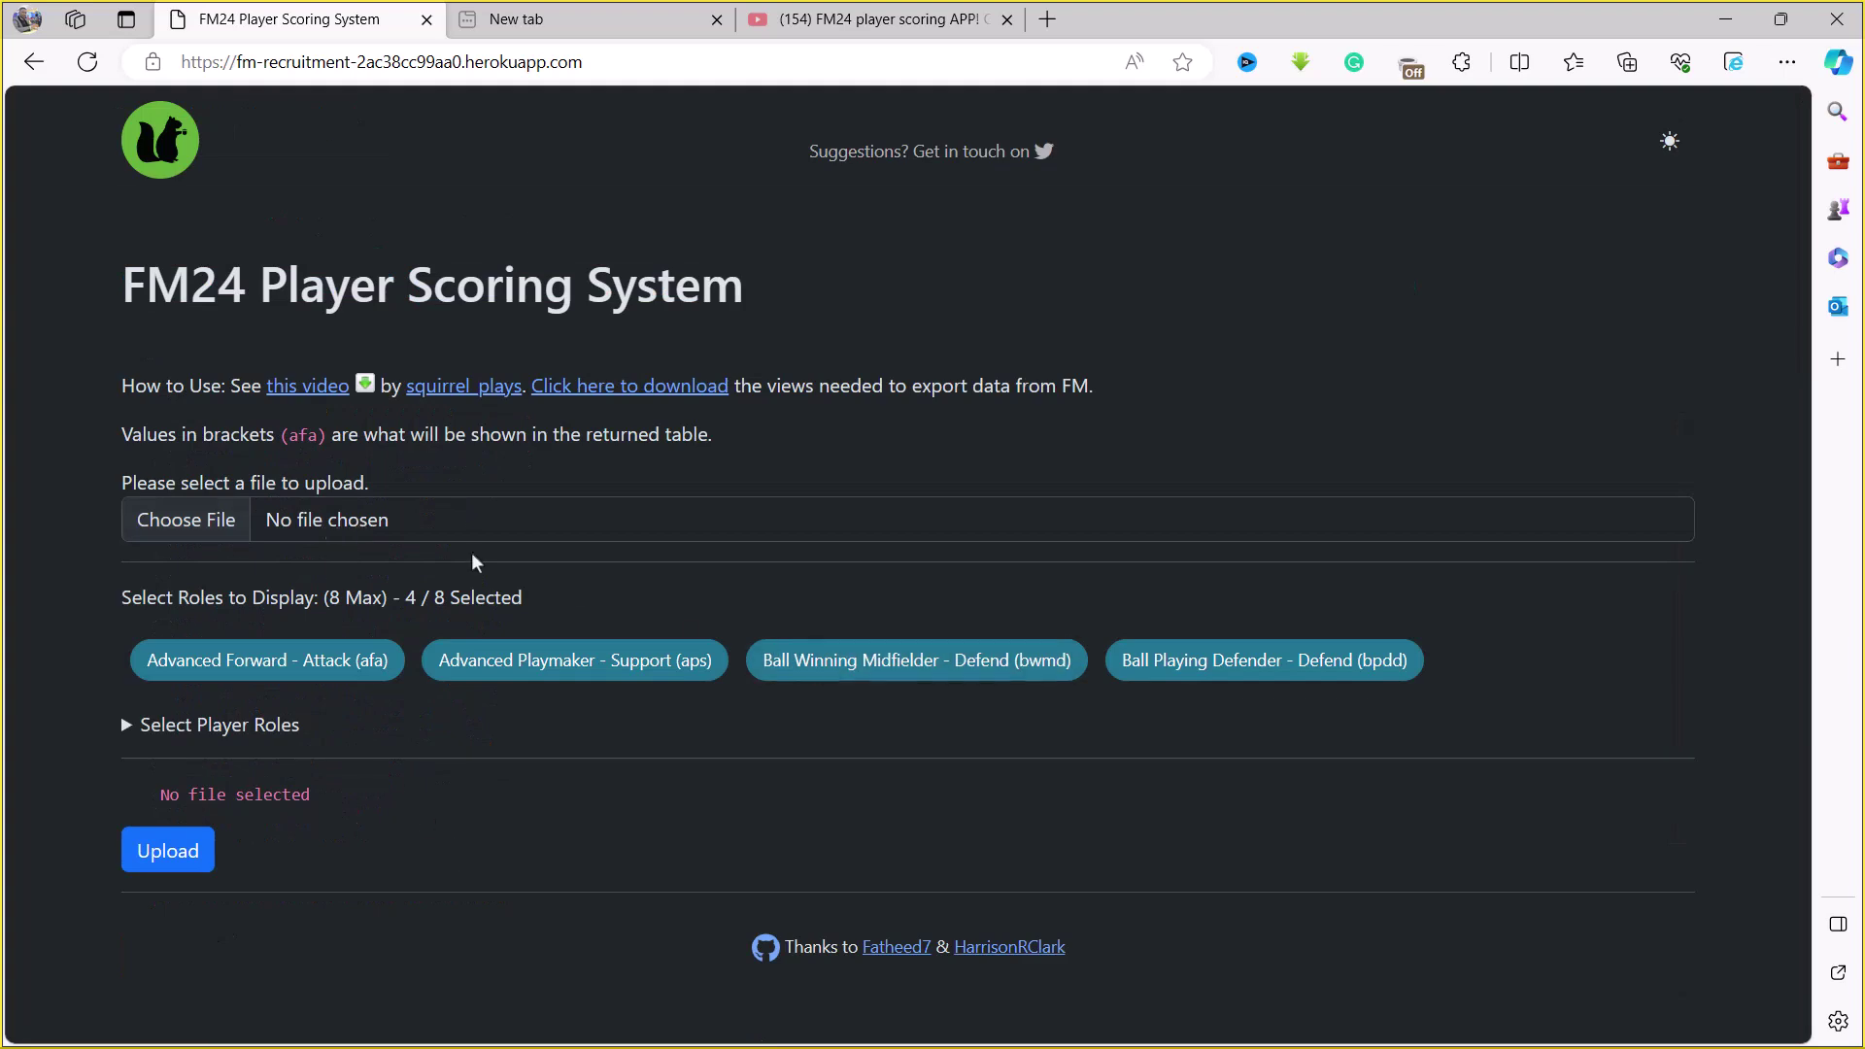
- Choose SLB Squad.html again as the upload file
left_click(357, 524)
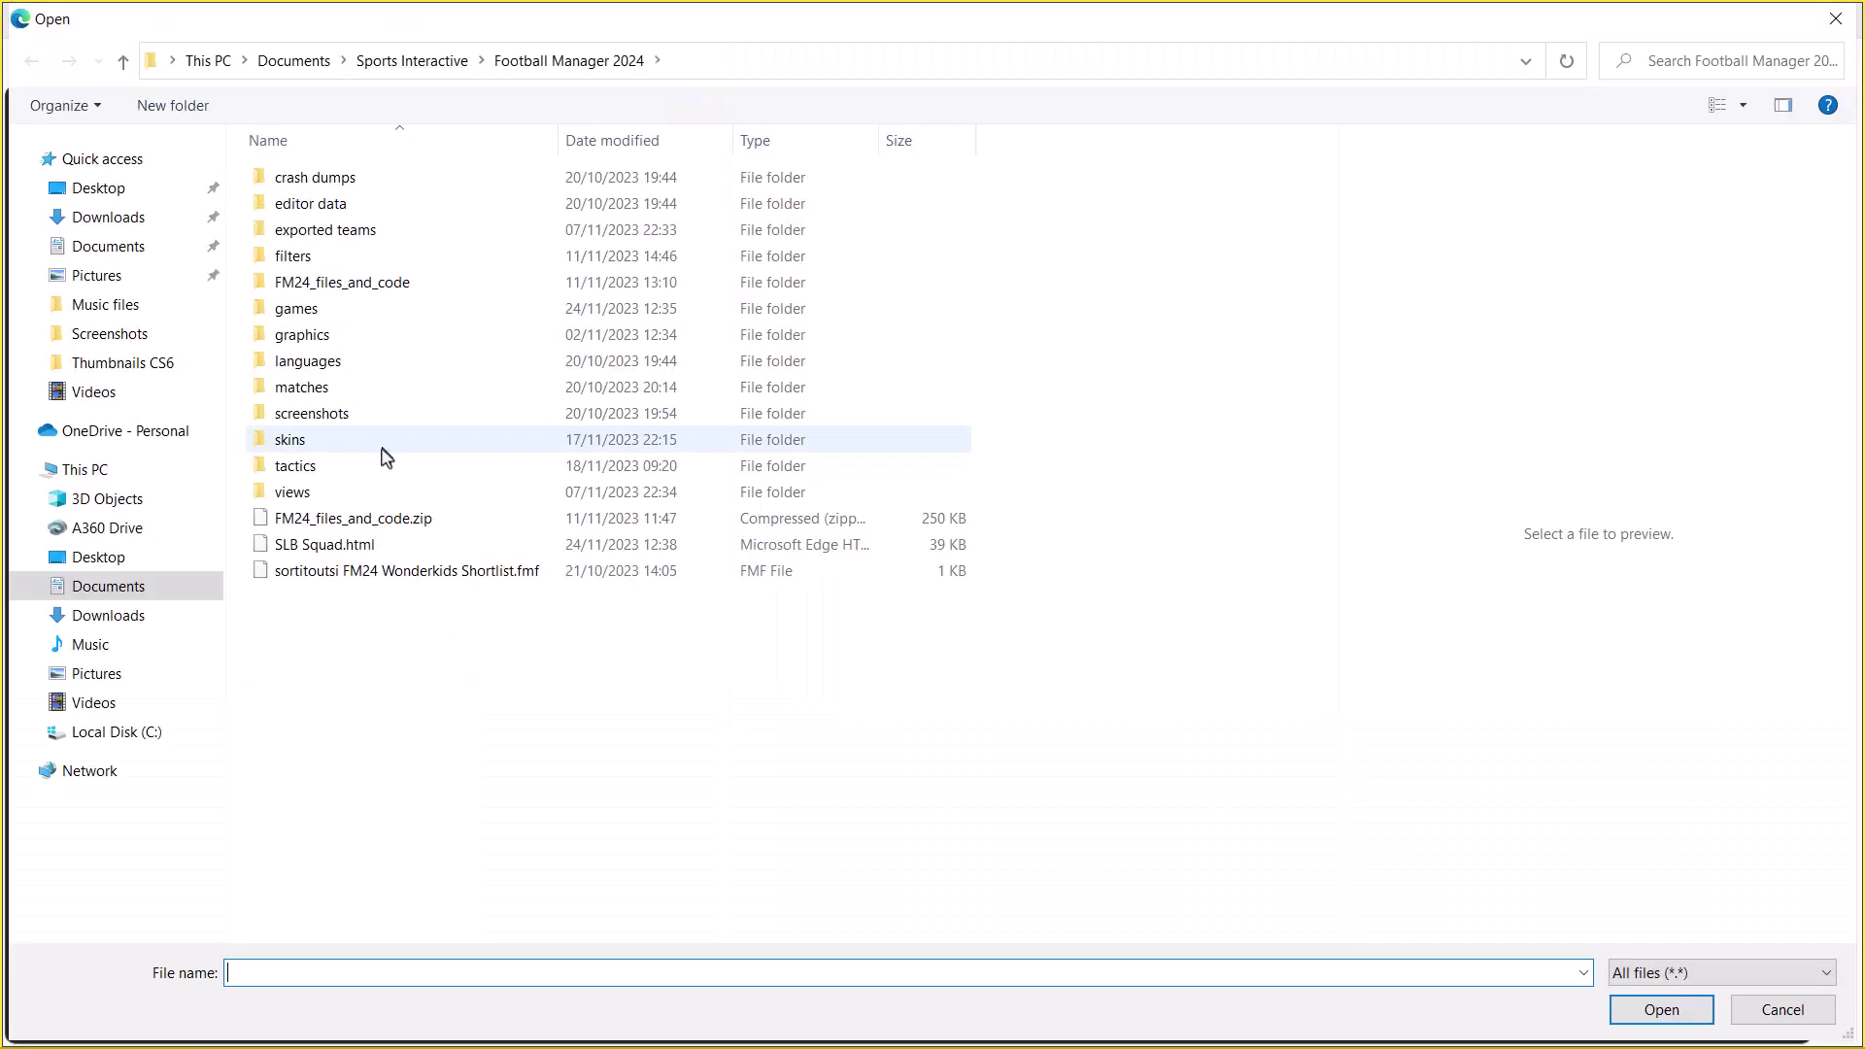
left_click(314, 545)
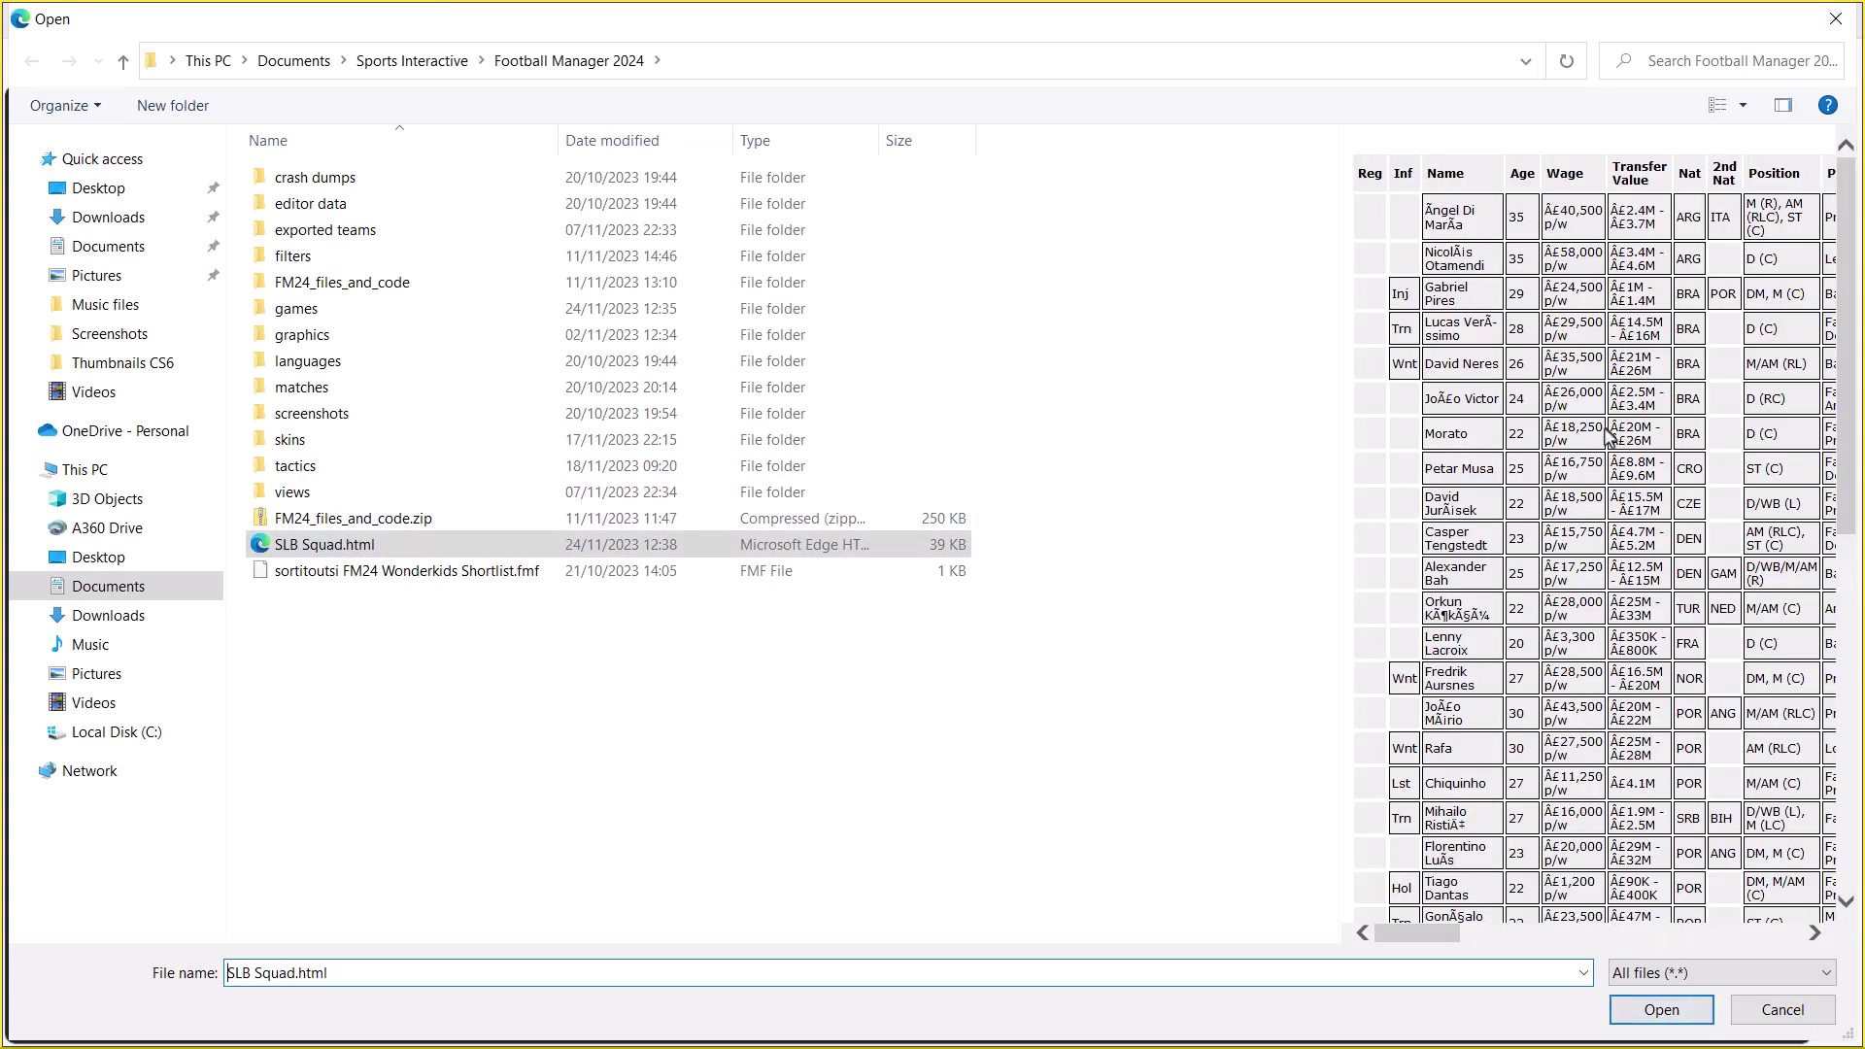
left_click(1662, 1009)
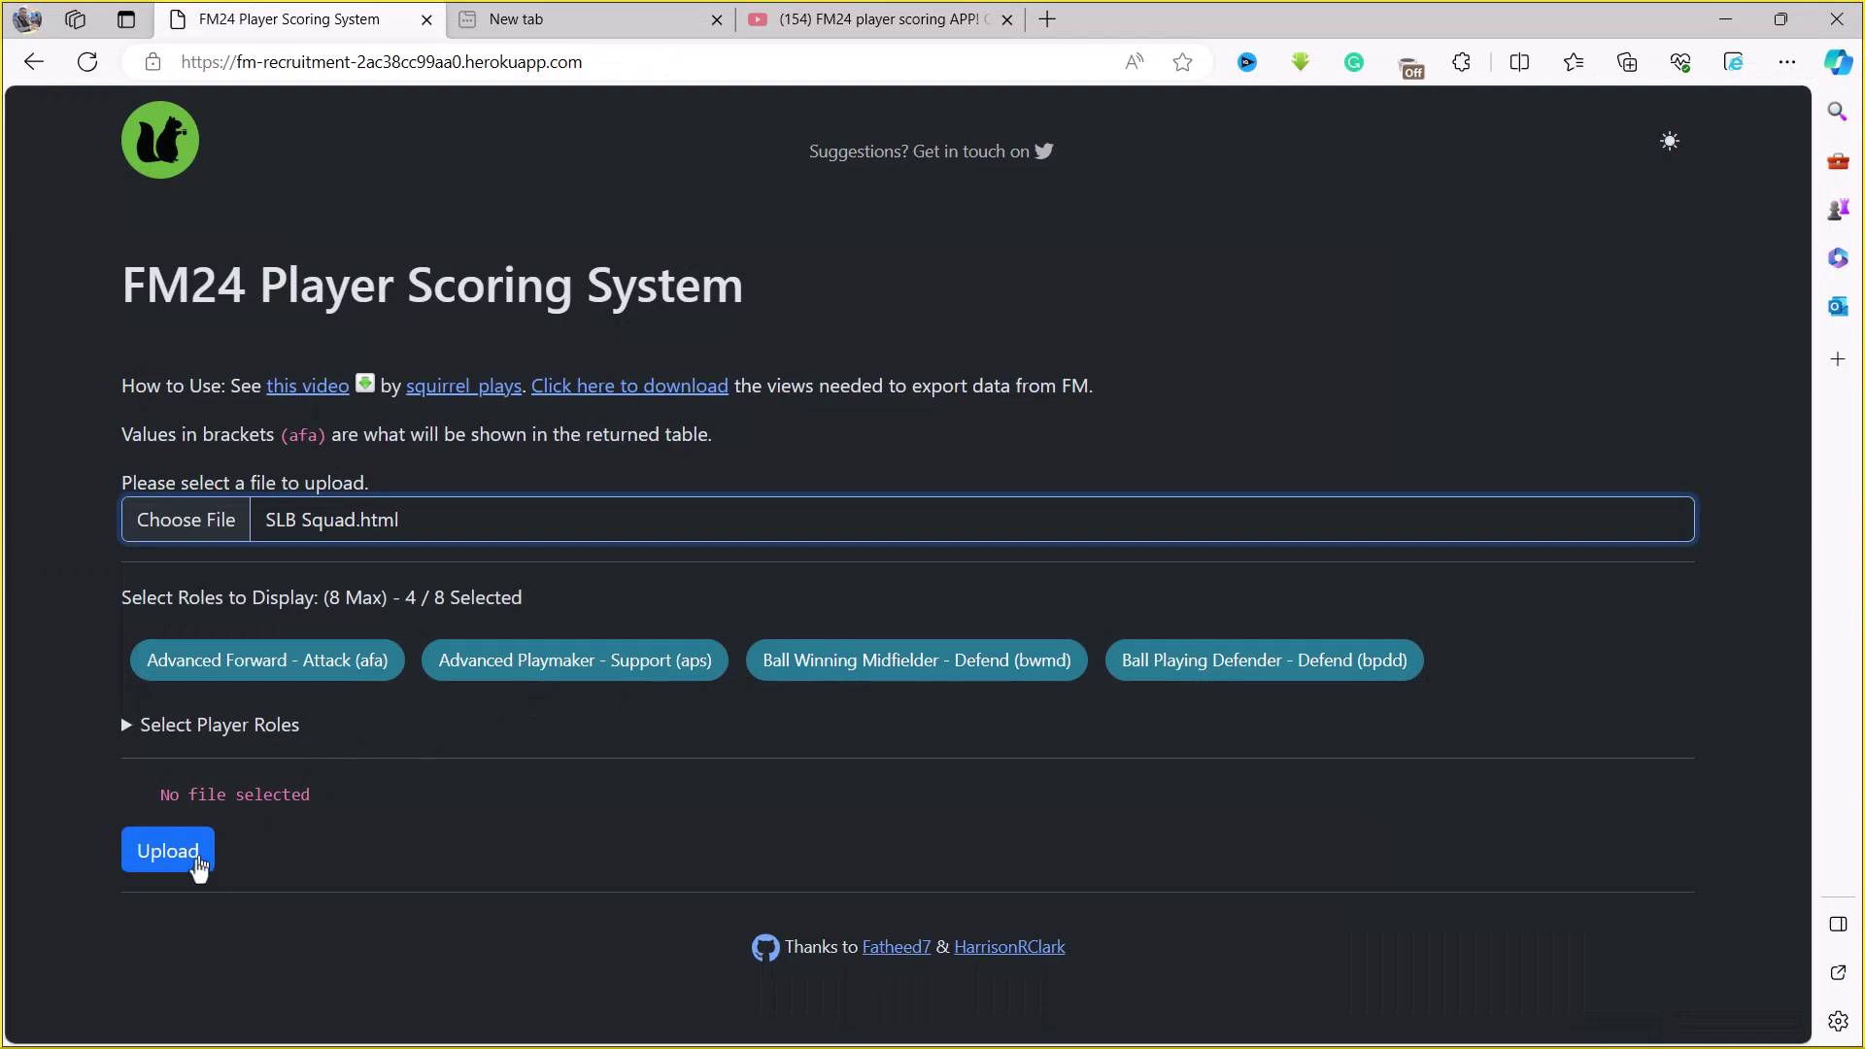
- Upload the squad file to get afa, aps, bwmd and bpdd scores
left_click(167, 849)
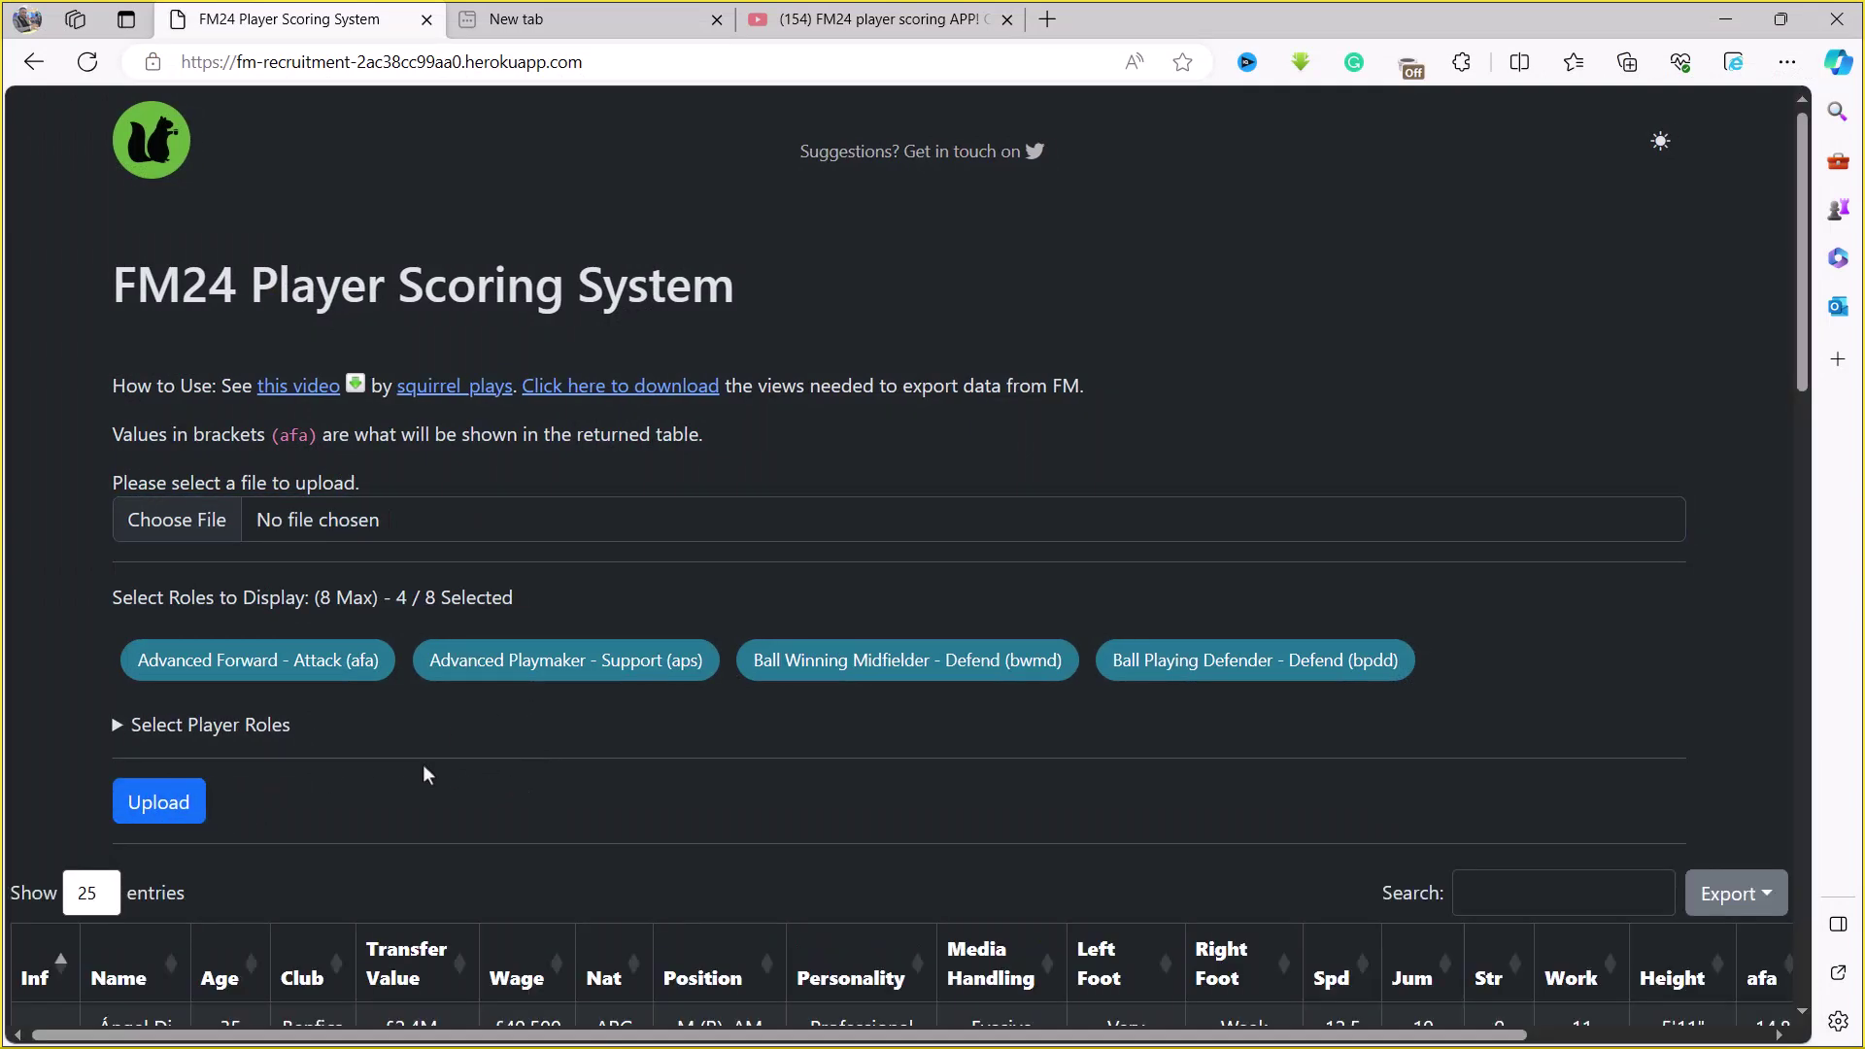
scroll(423, 763, "down", 3)
scroll(423, 764, "down", 2)
scroll(421, 763, "up", 1)
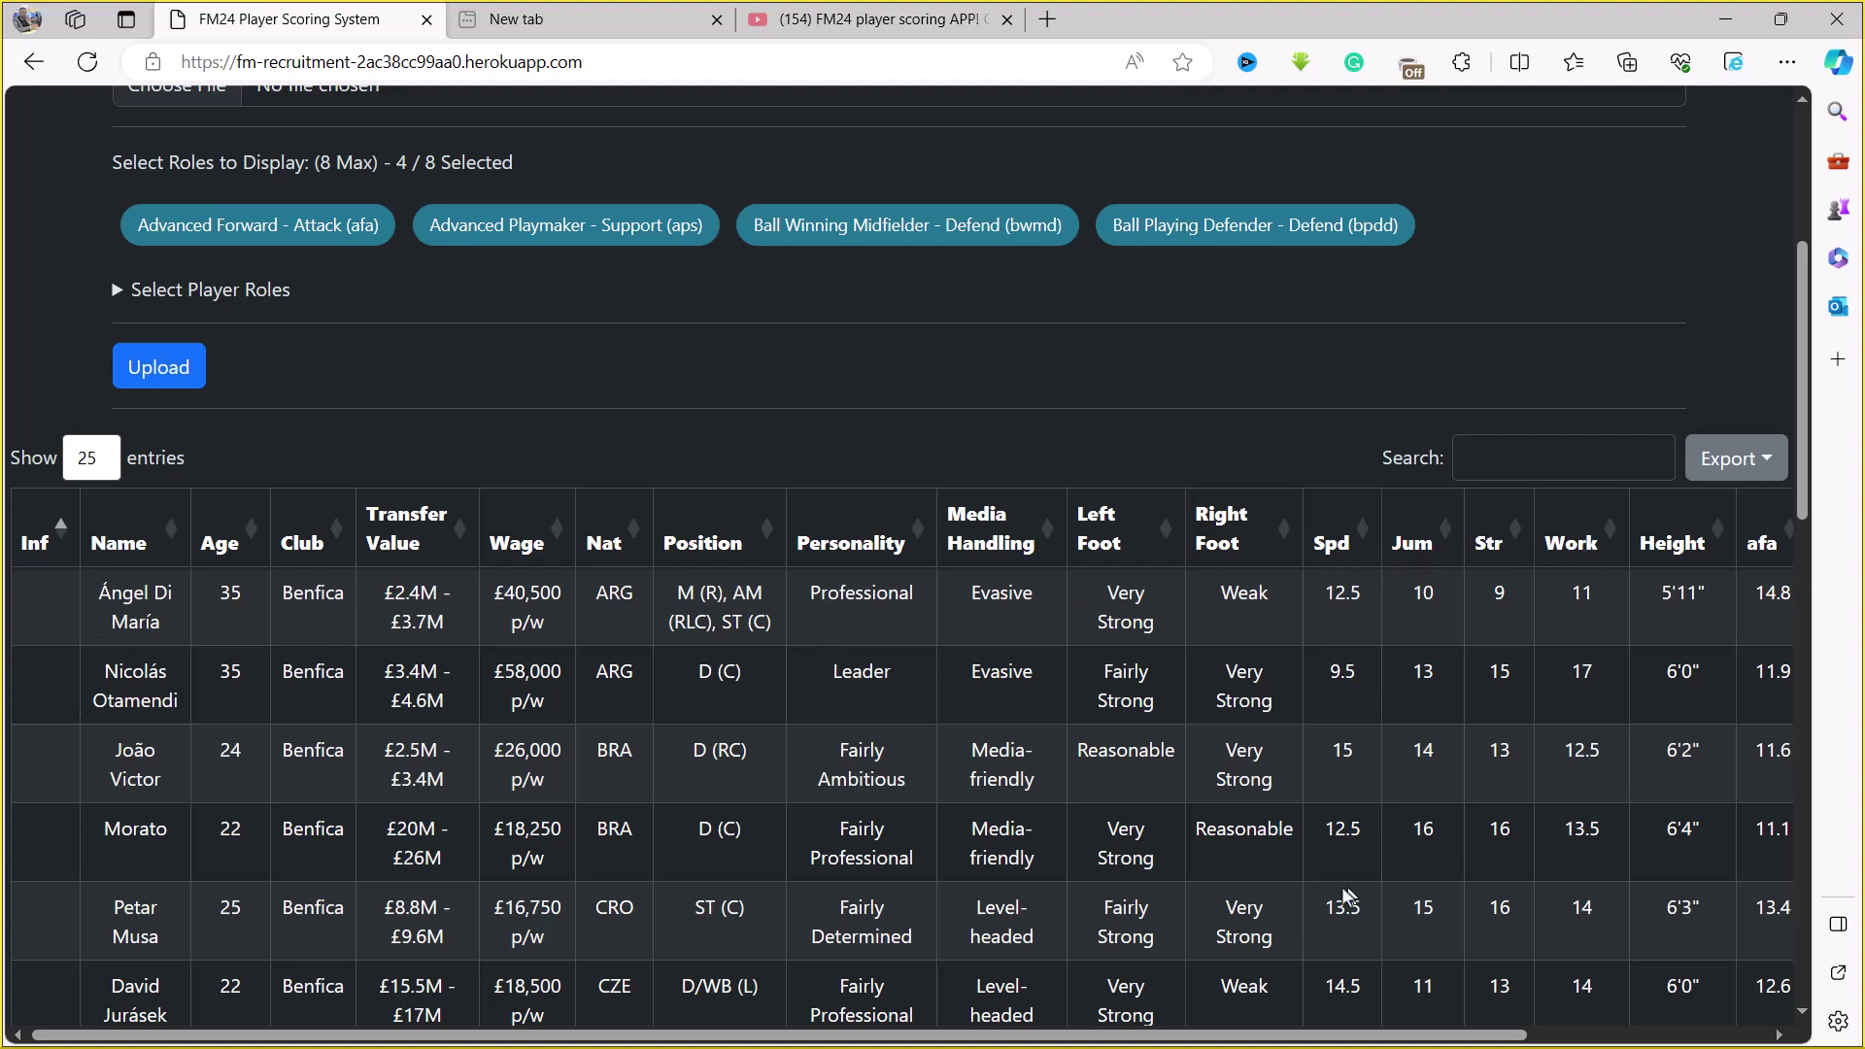
left_click_drag(1125, 1036, 1392, 1041)
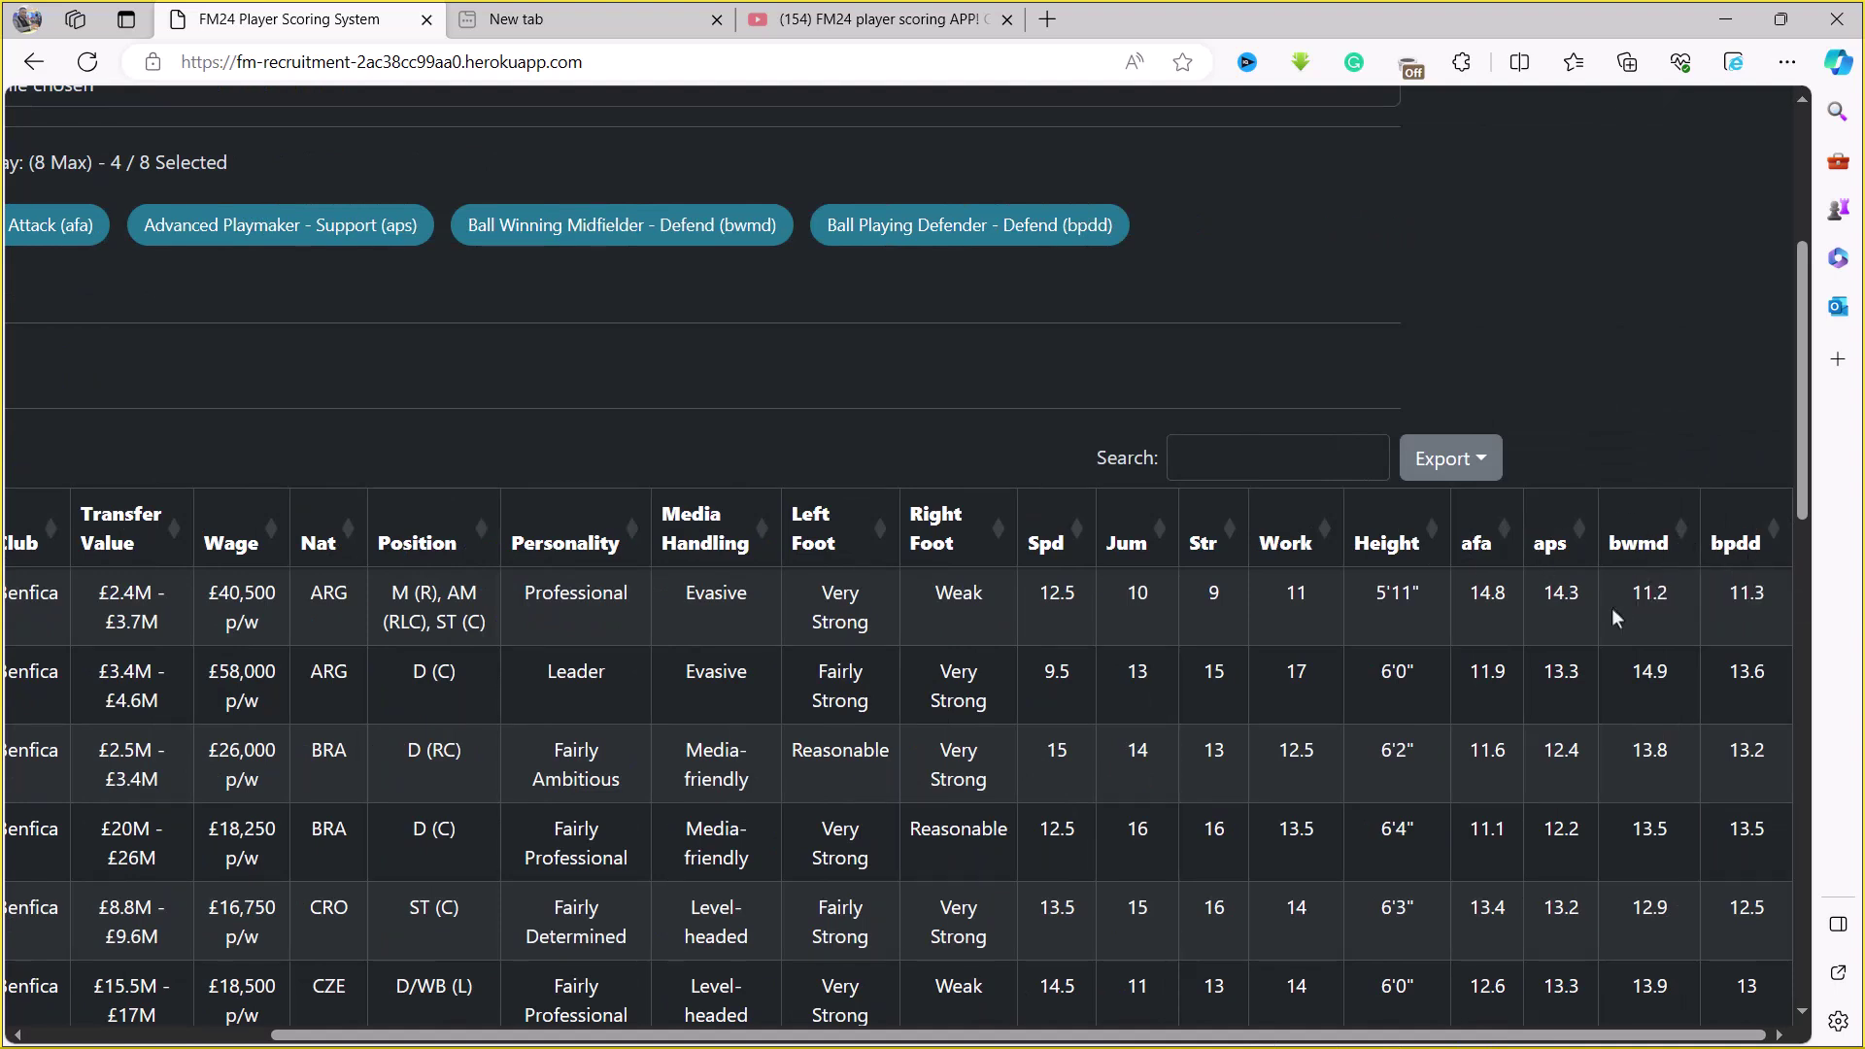
- Sort the table by afa, highest first (14.9), and scroll across the columns
left_click(1473, 549)
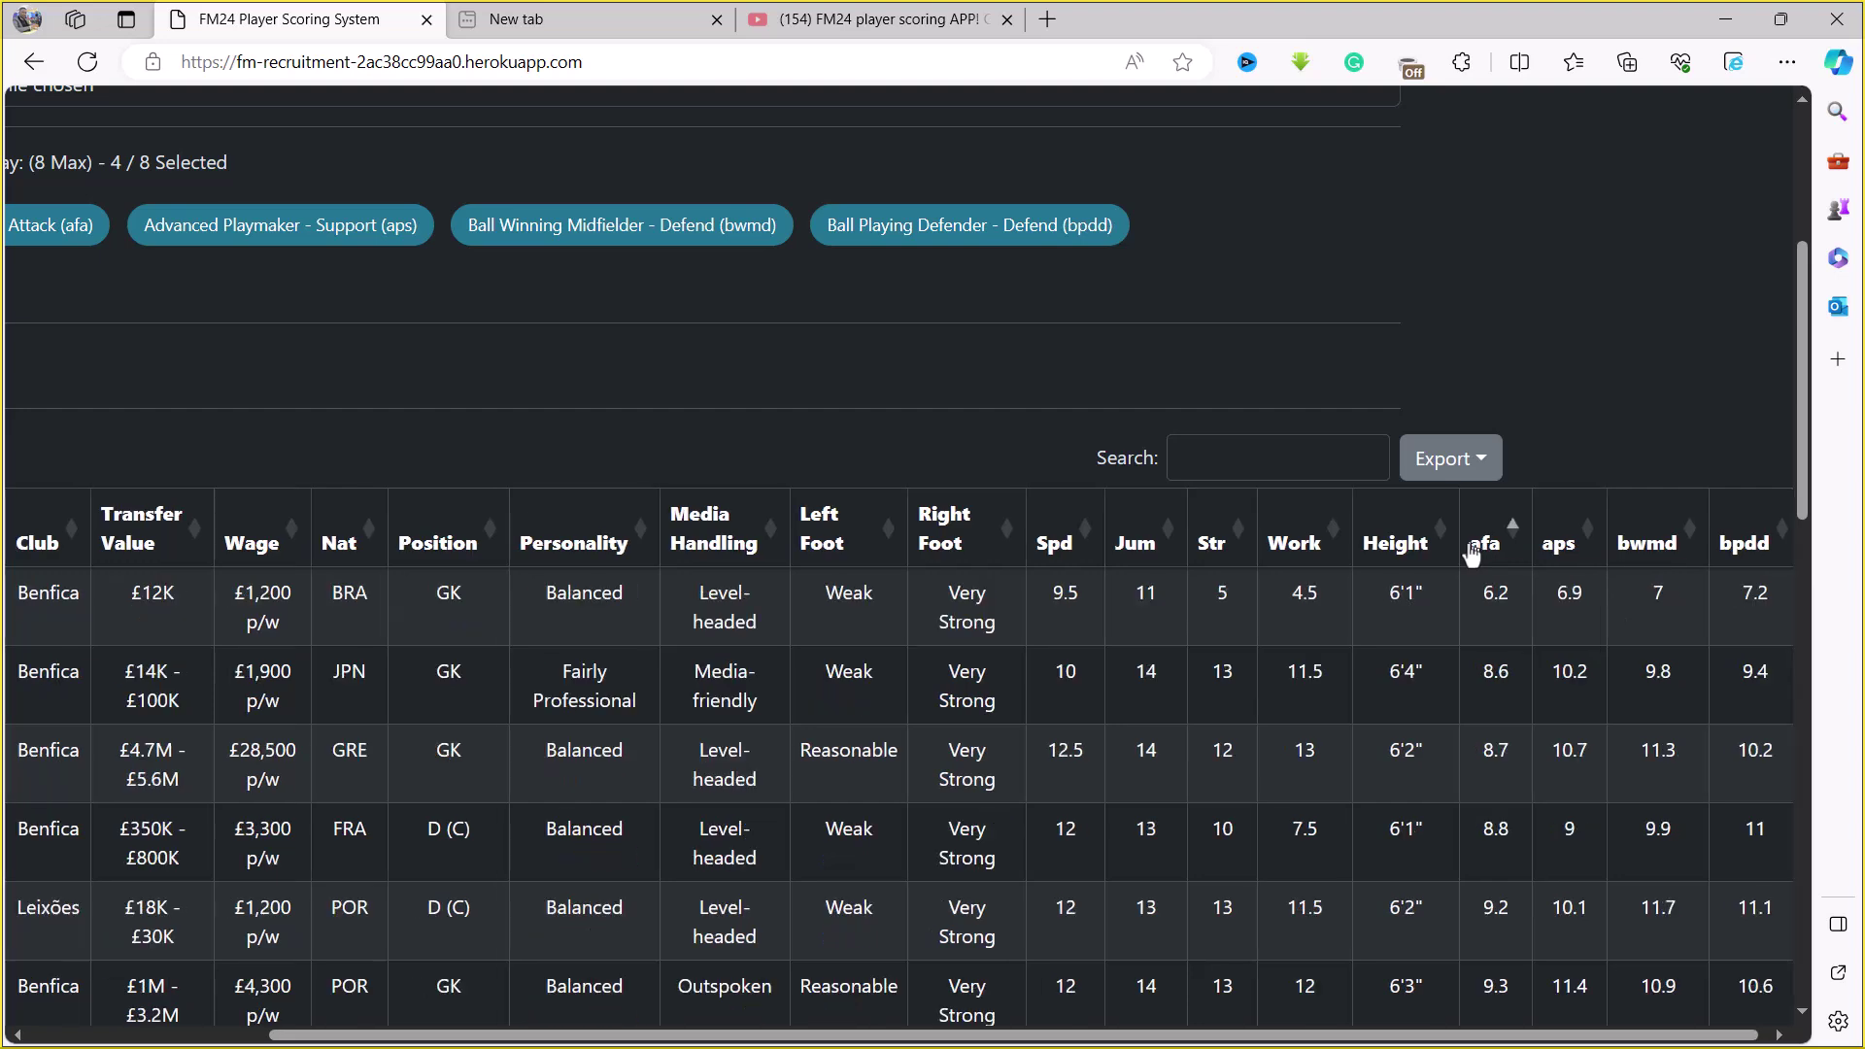
left_click(1473, 550)
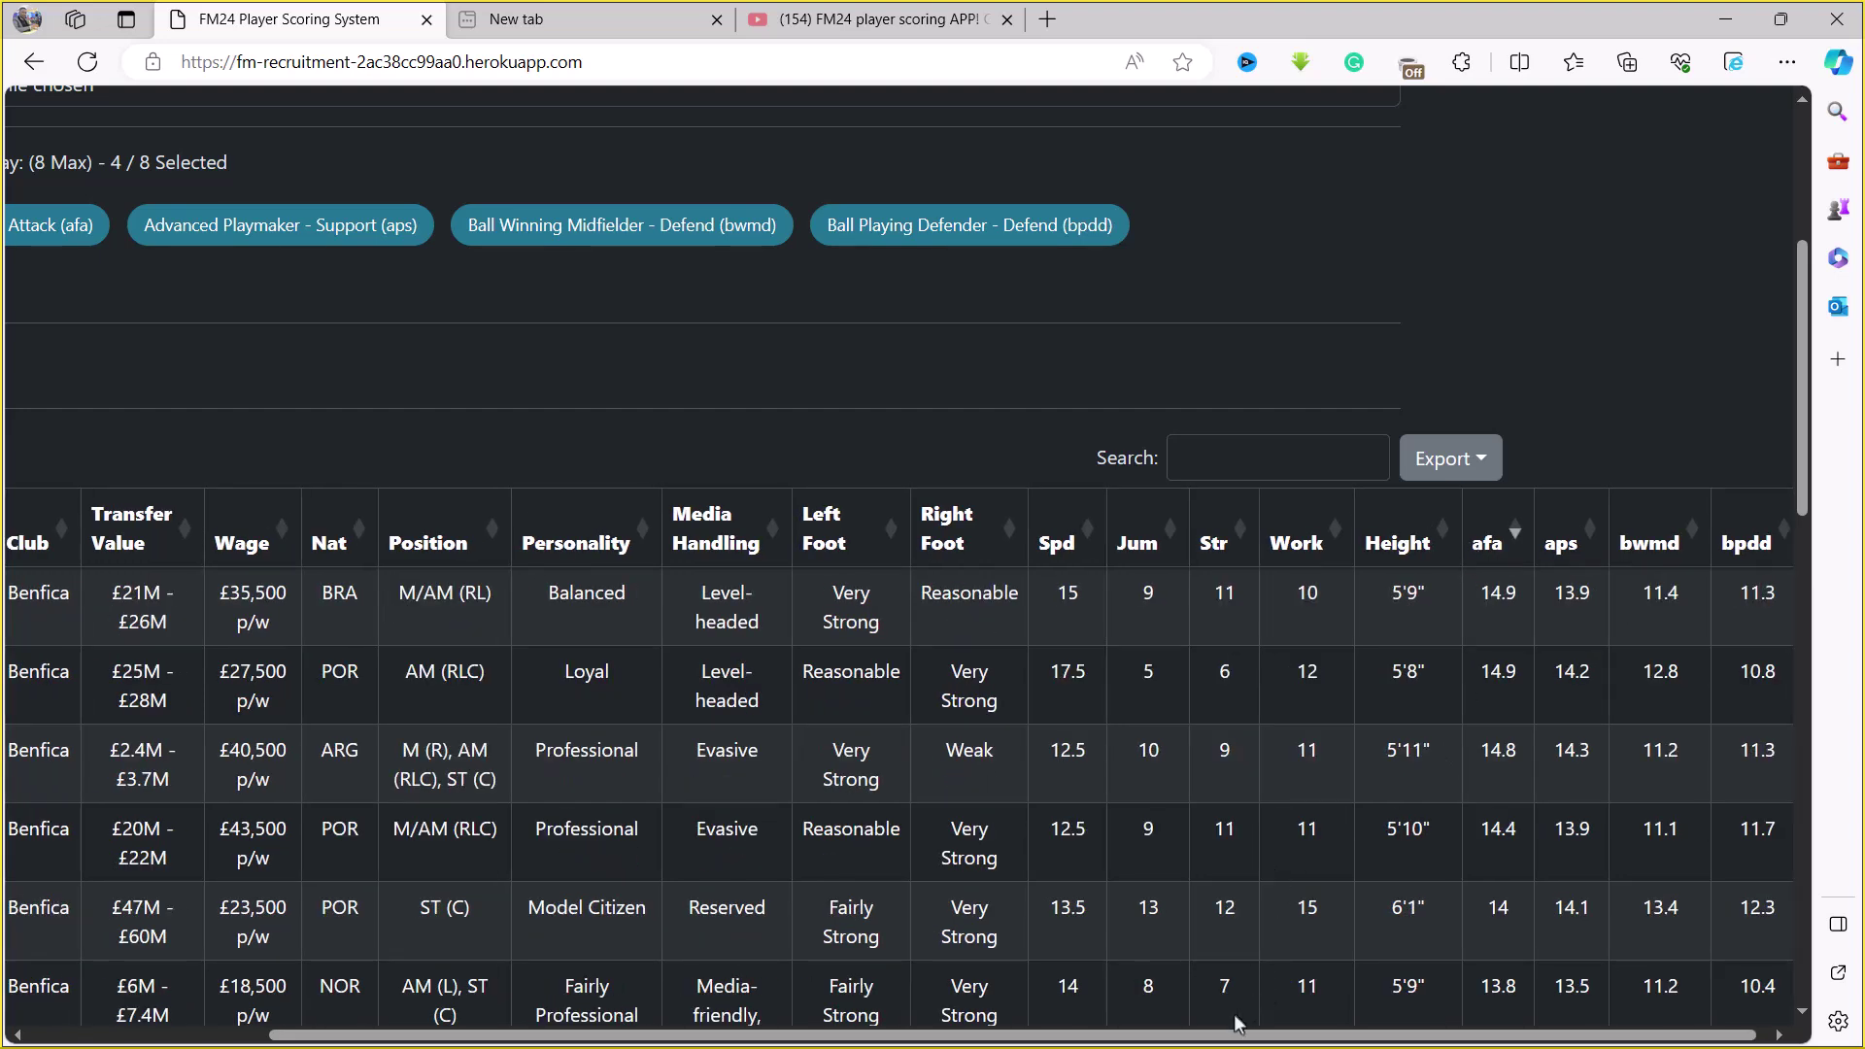
left_click_drag(1212, 1041, 796, 1037)
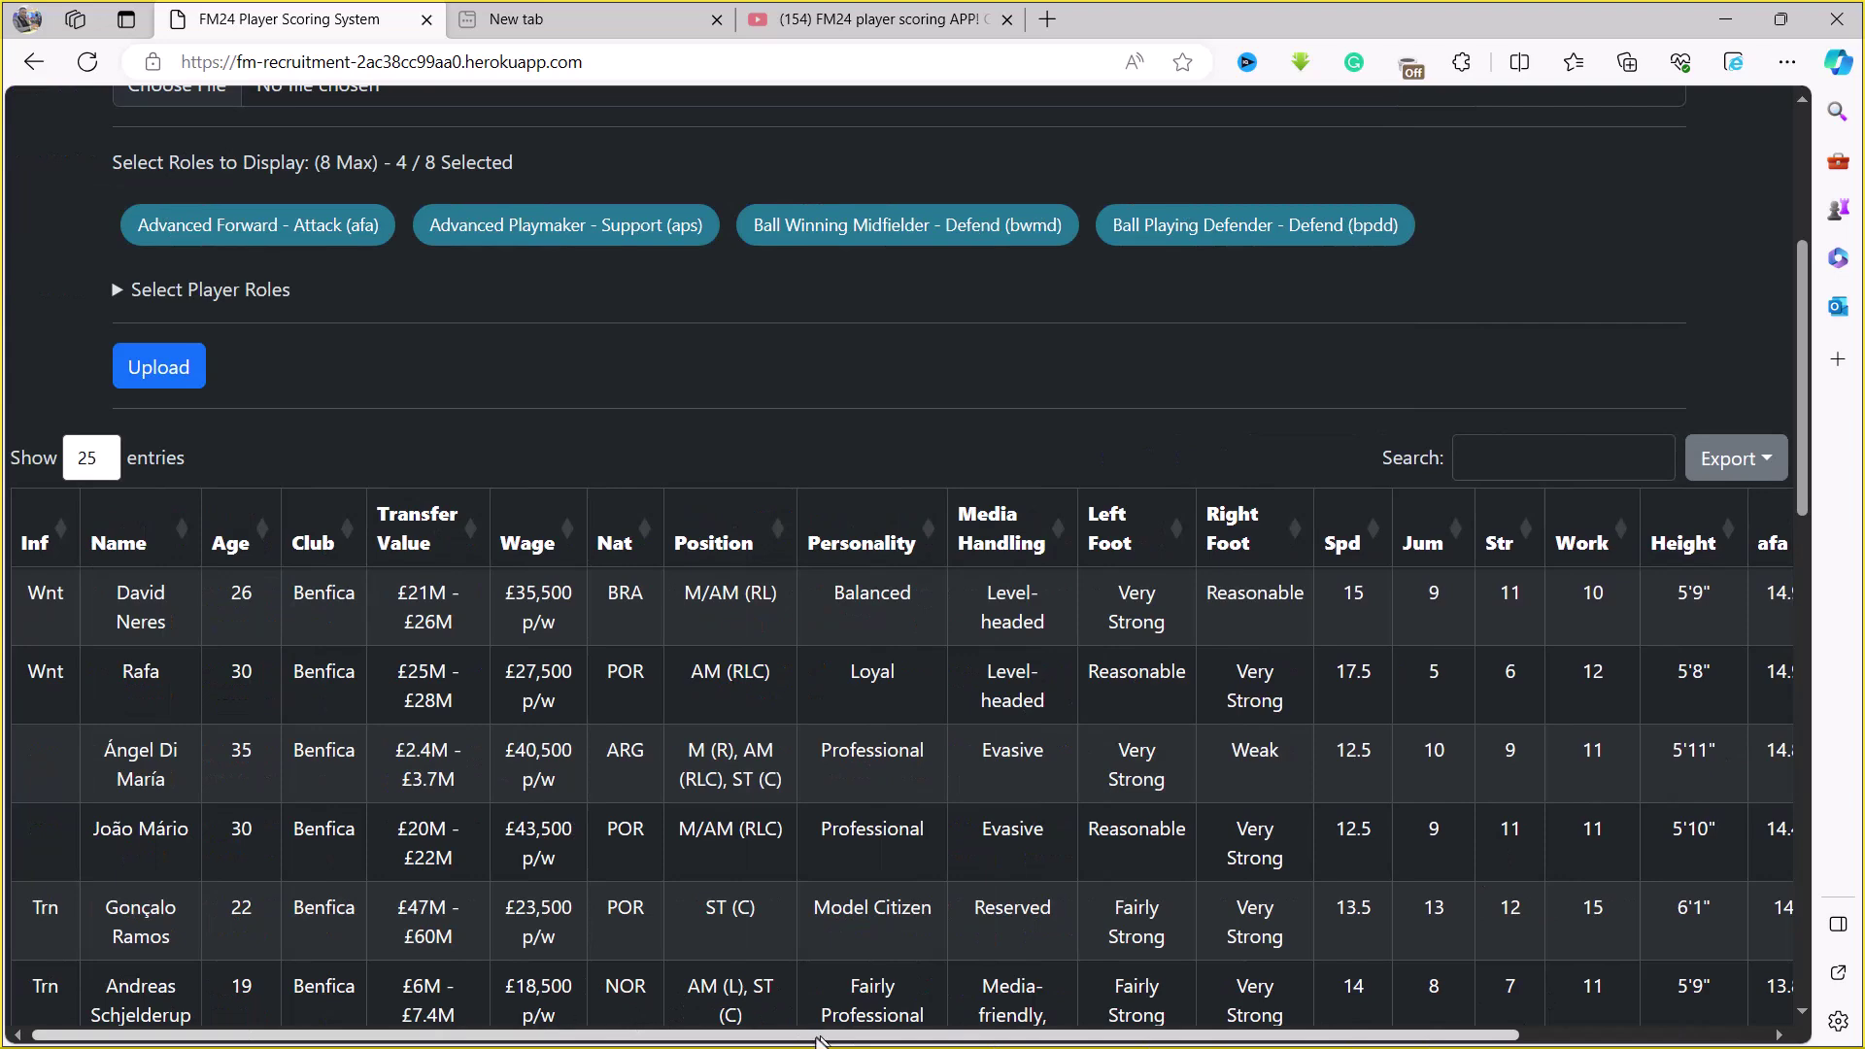
scroll(917, 1012, "right", 3)
scroll(1097, 1013, "right", 3)
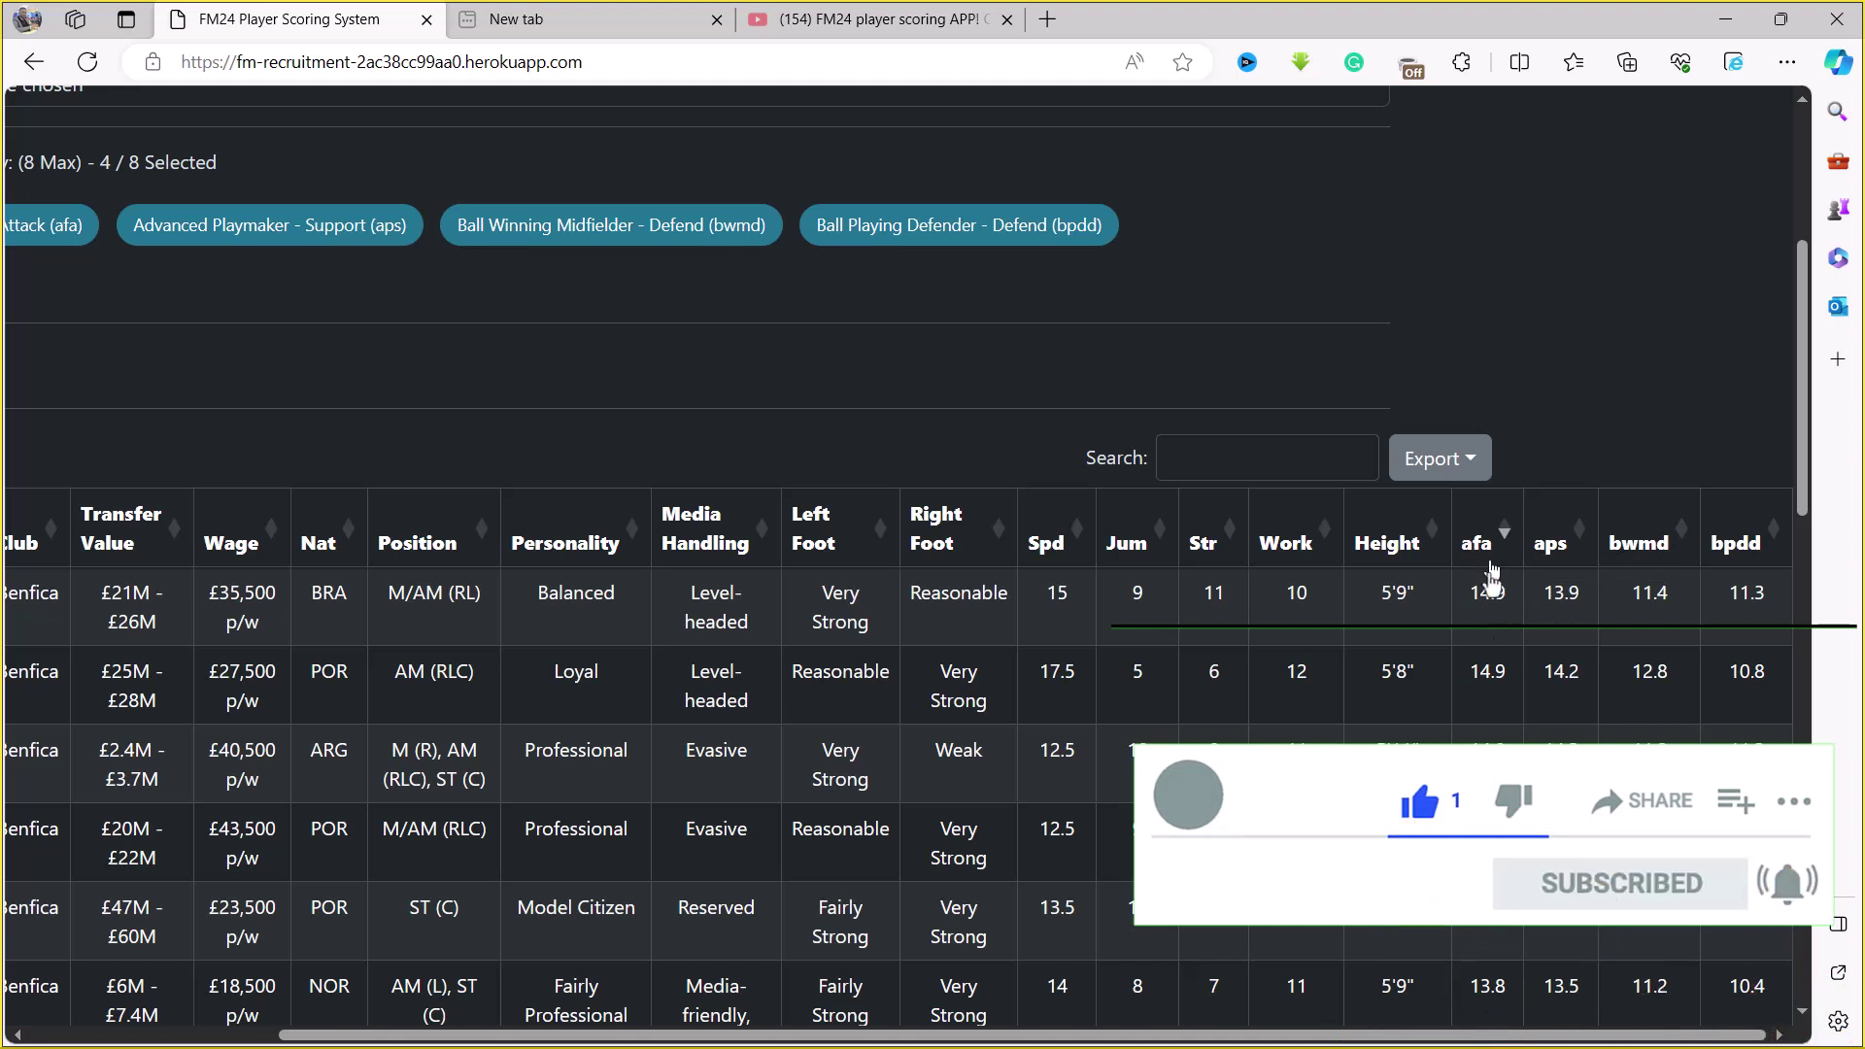
- Sort the scored centre-backs by bpdd in descending order and scroll across the table to review it
left_click(1748, 543)
left_click(1748, 543)
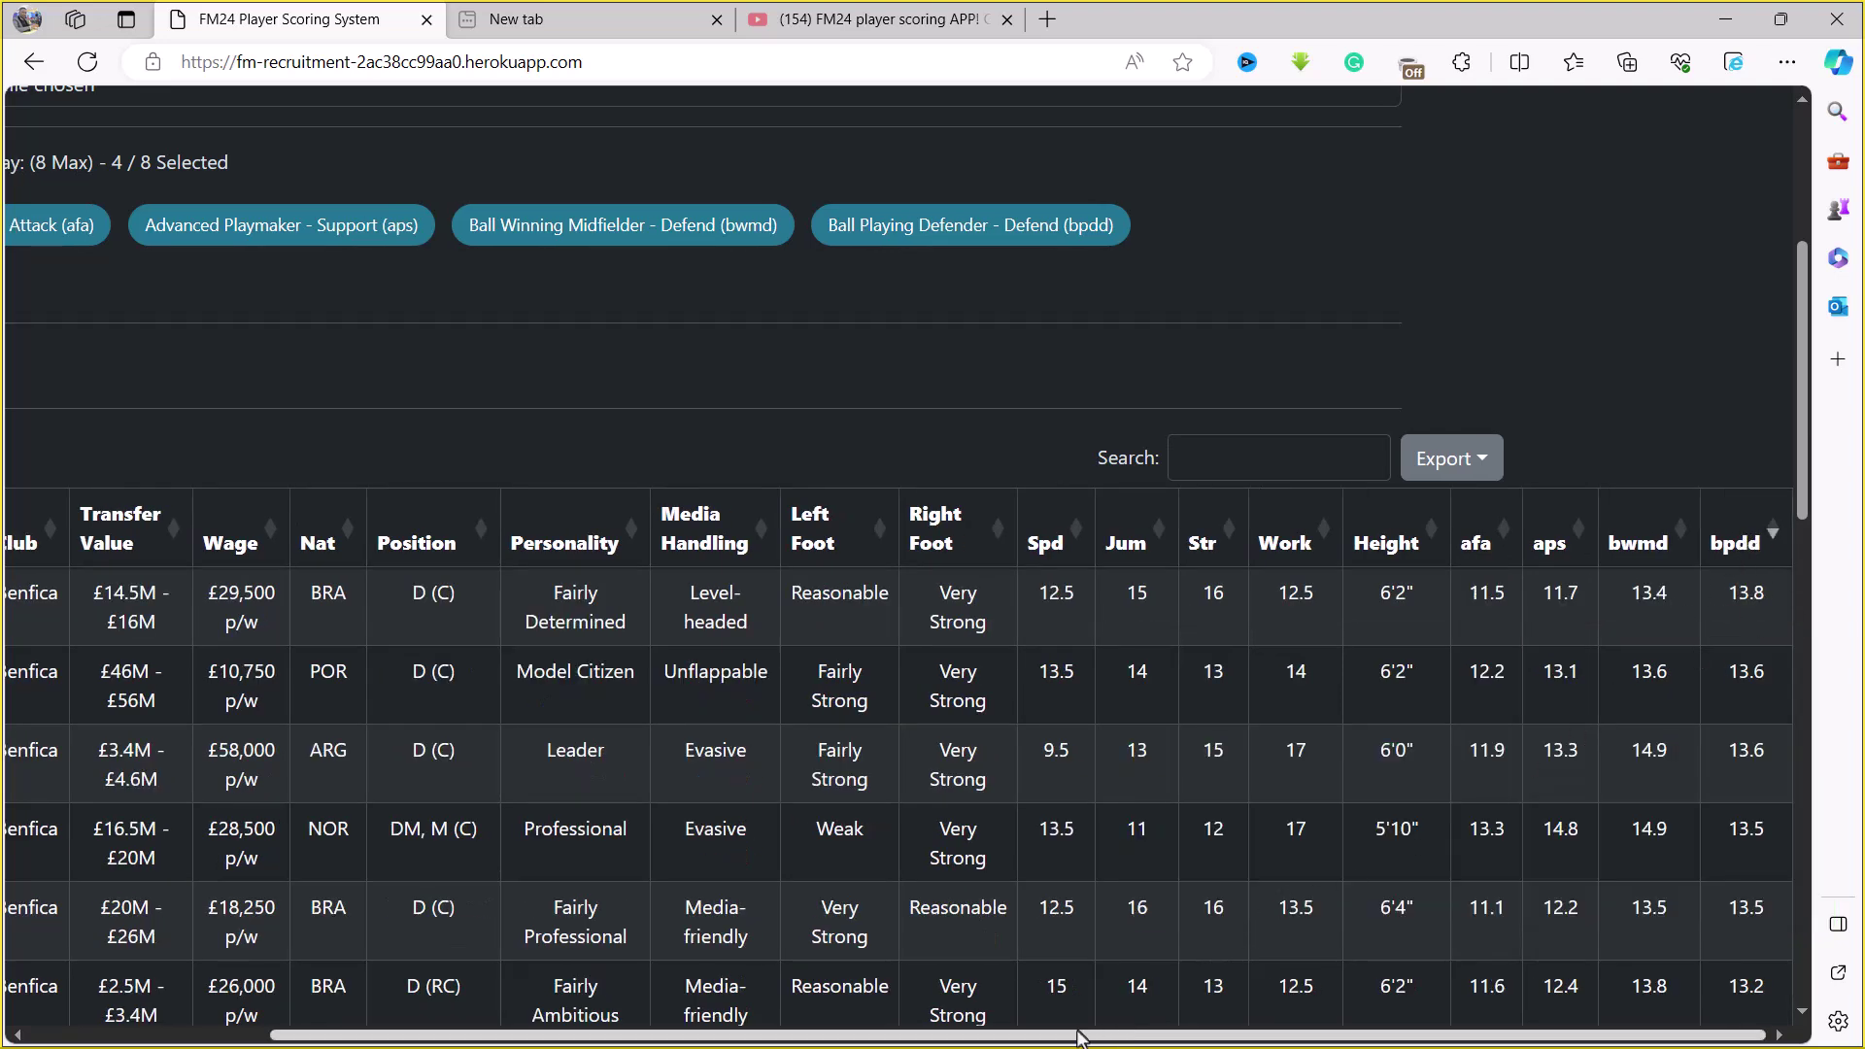
left_click_drag(1078, 1038, 525, 977)
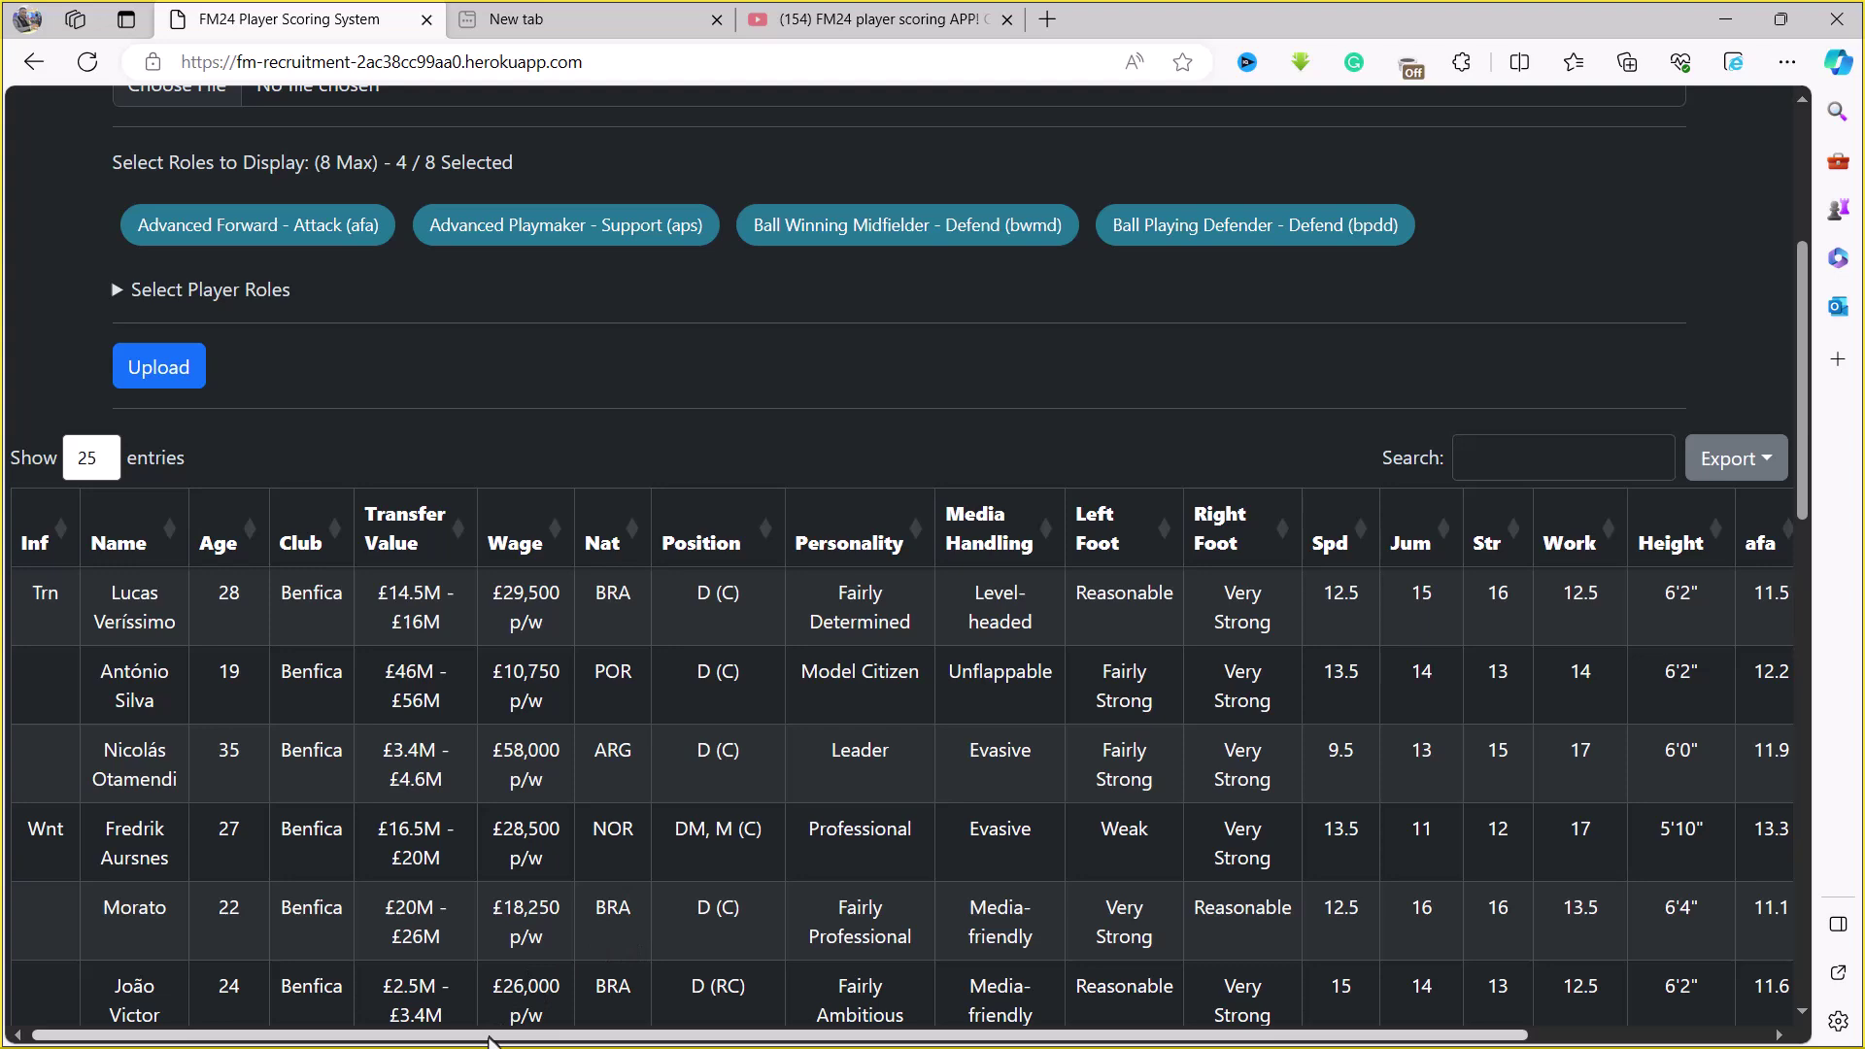
left_click_drag(489, 1037, 1711, 645)
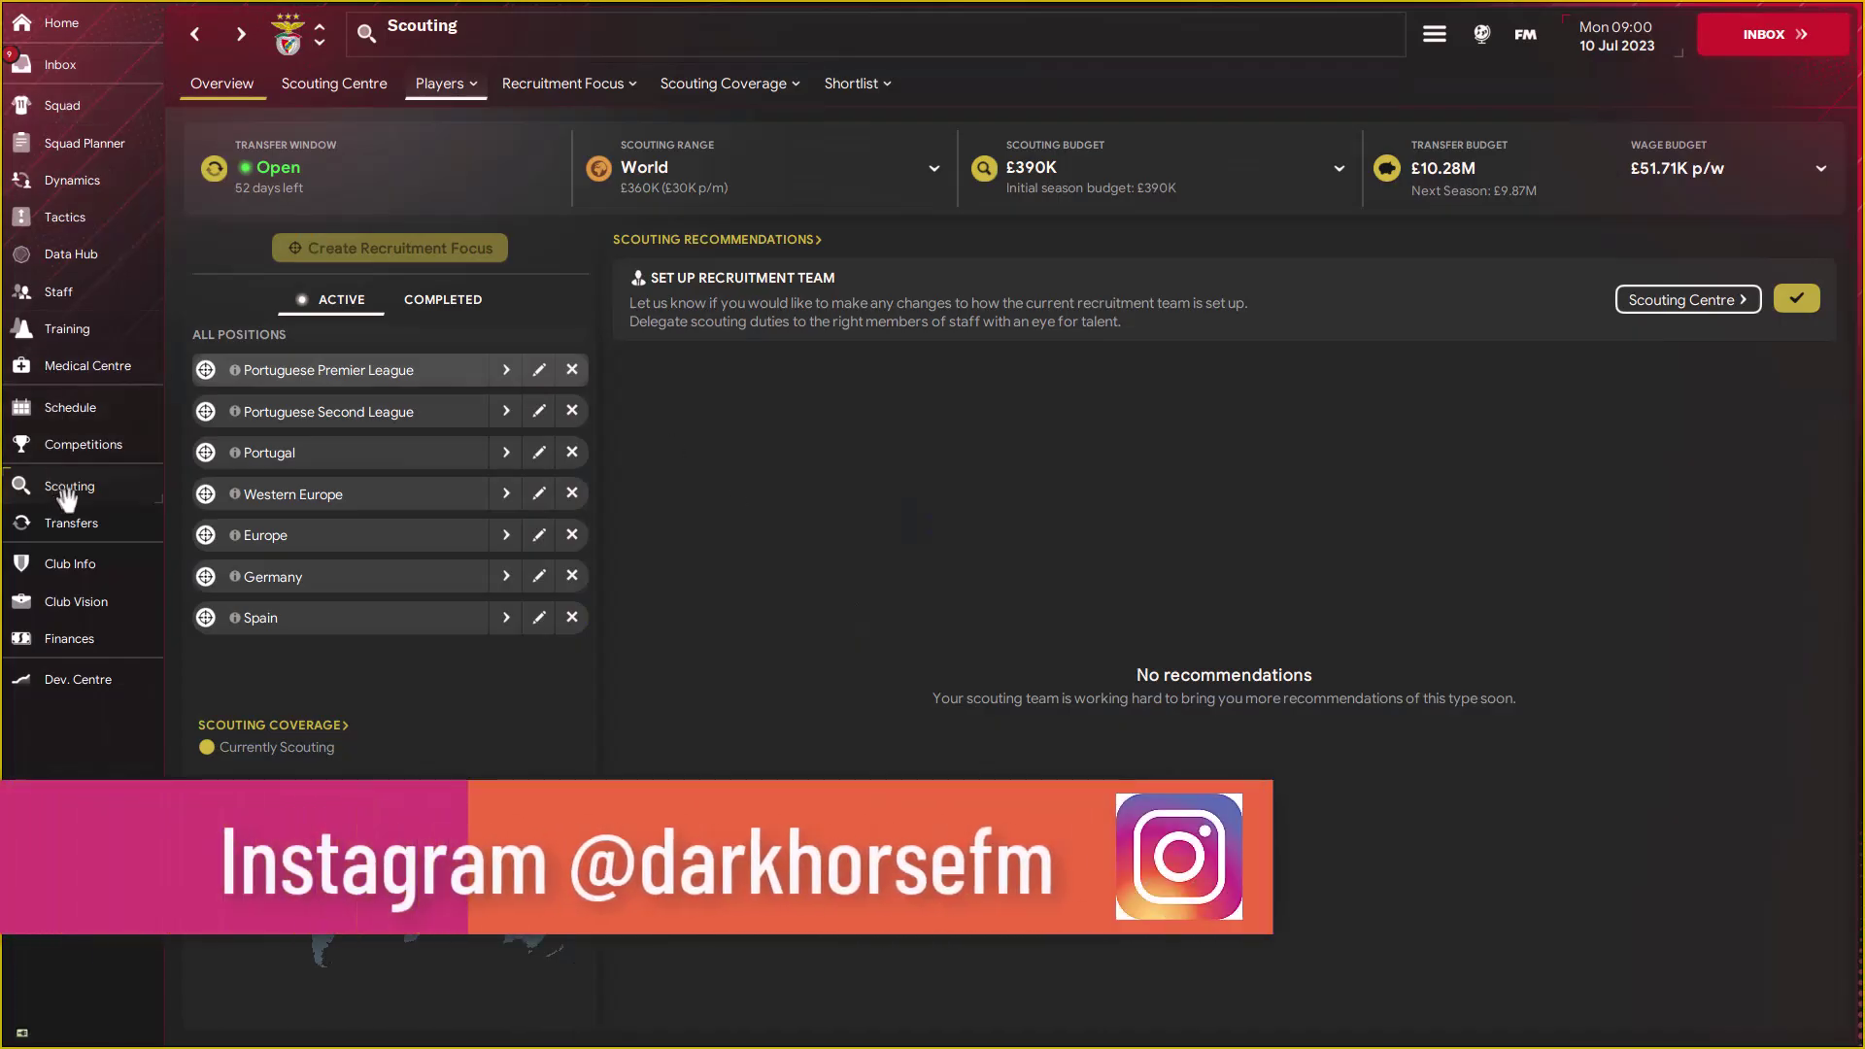
- Show Scouting's Players in Range list of 9107 players and open the view dropdown at Custom
mouse_move(442, 85)
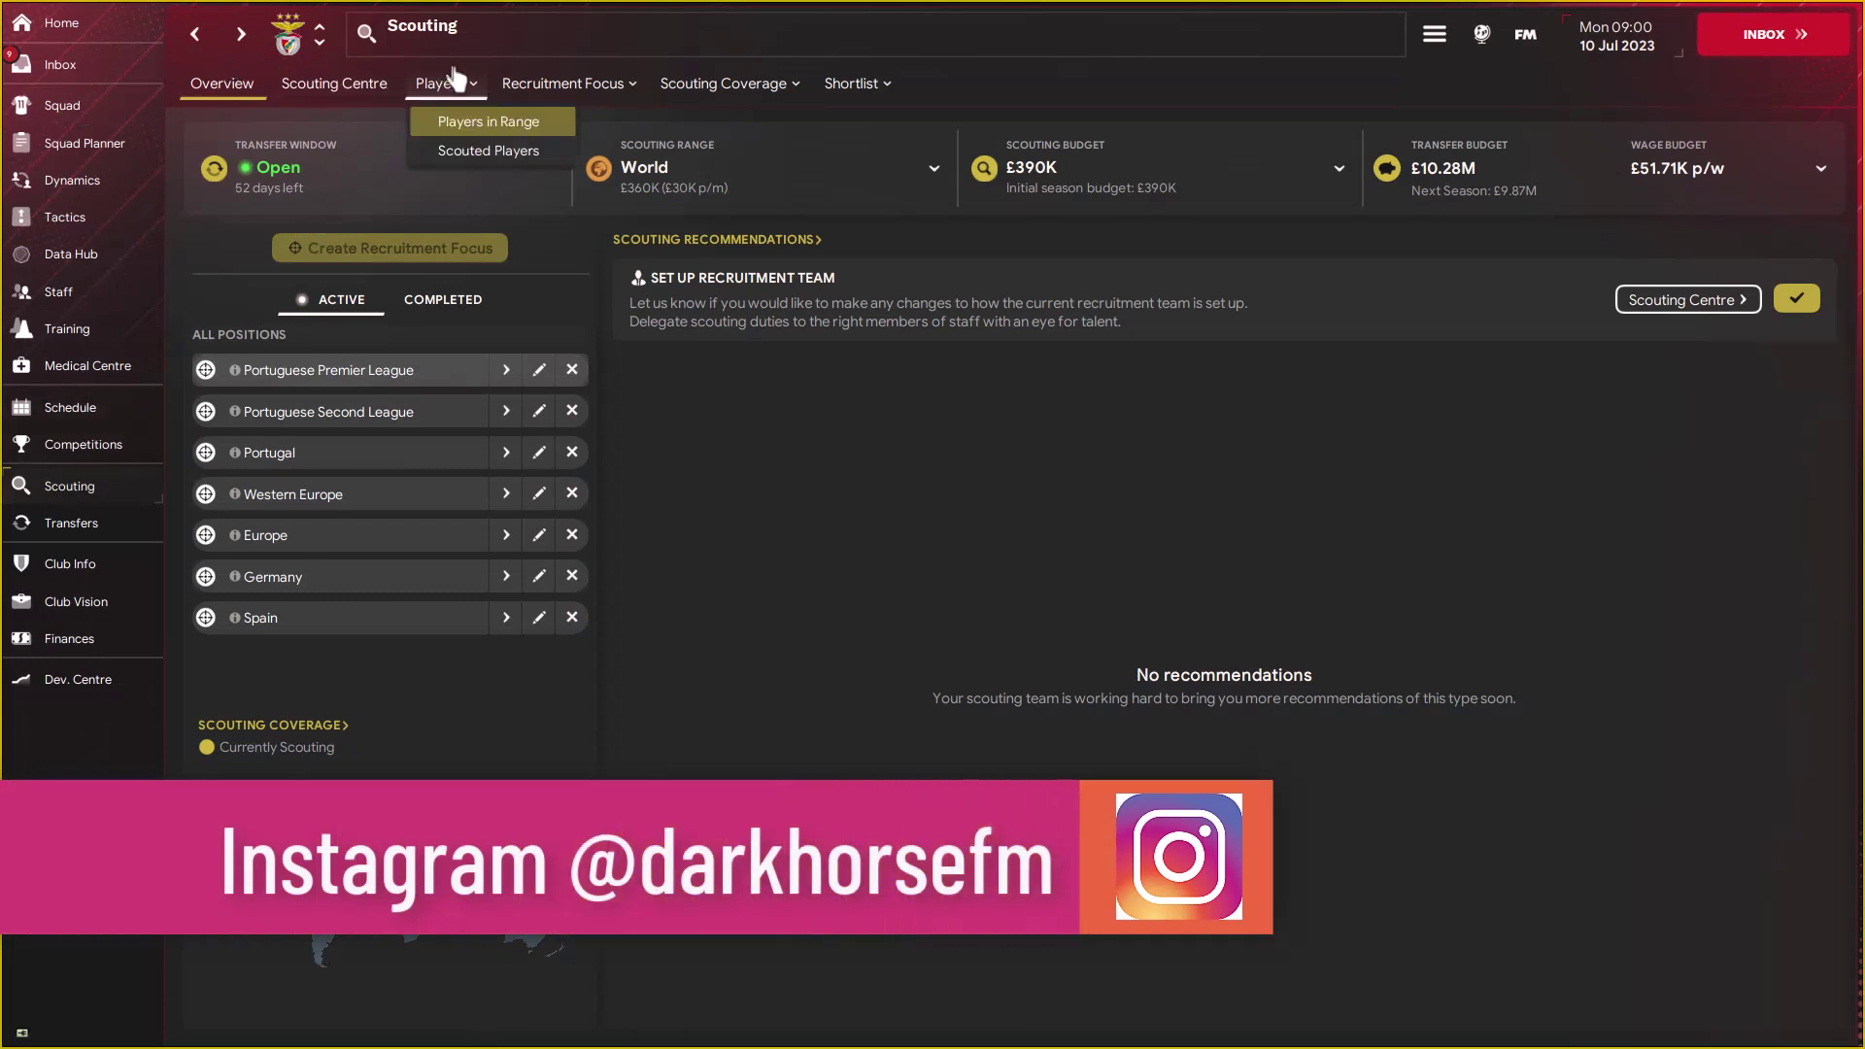
left_click(476, 124)
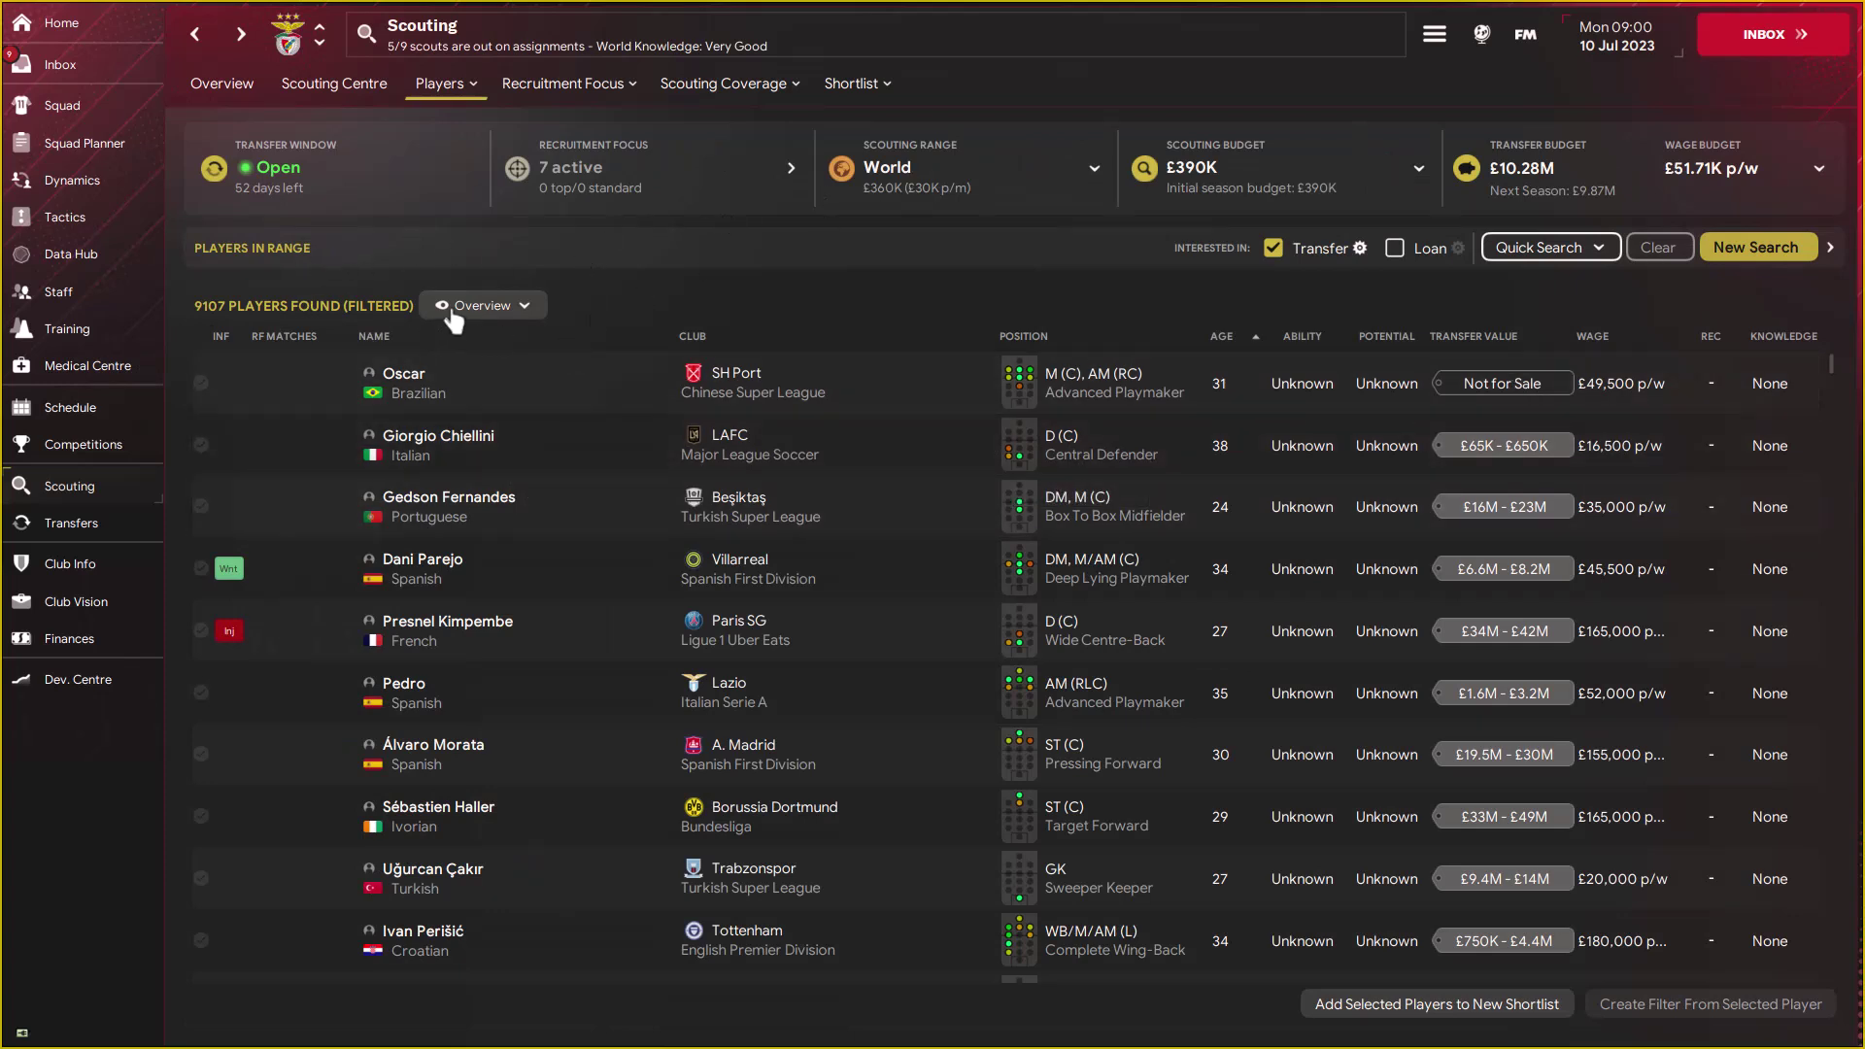
left_click(491, 306)
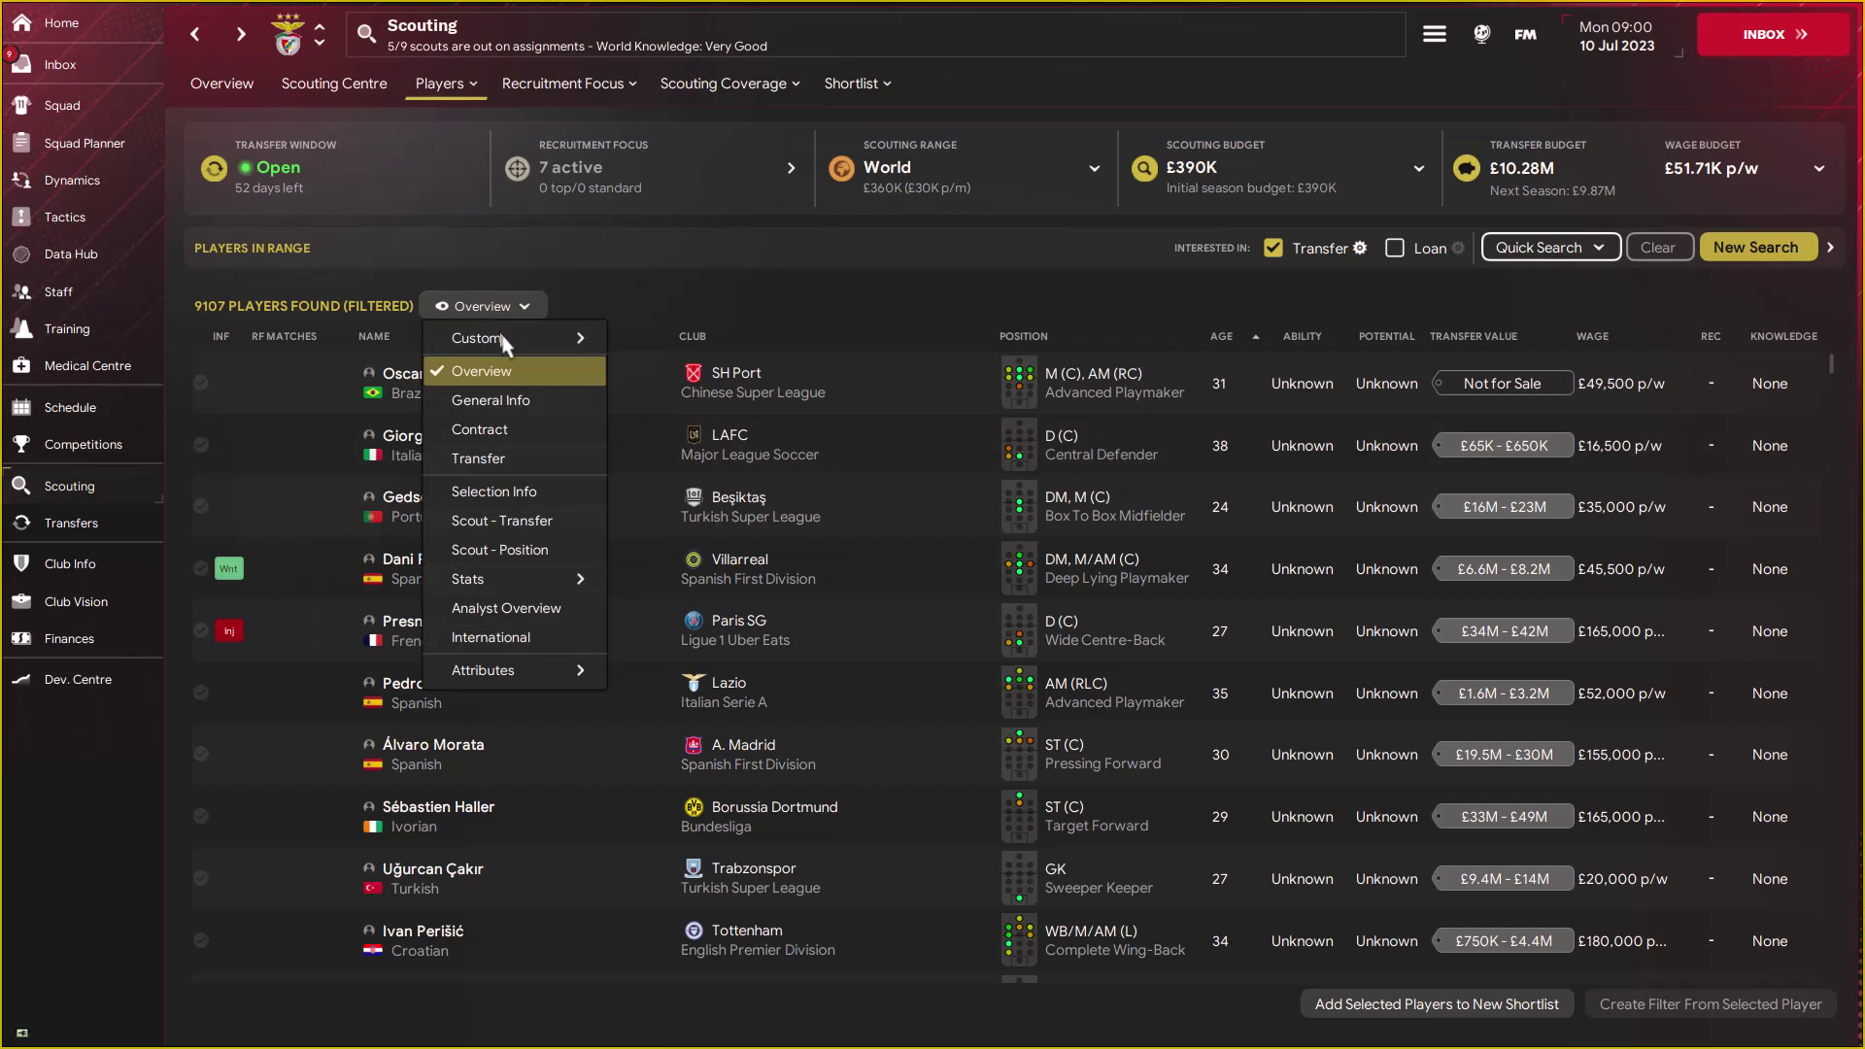
mouse_move(501, 335)
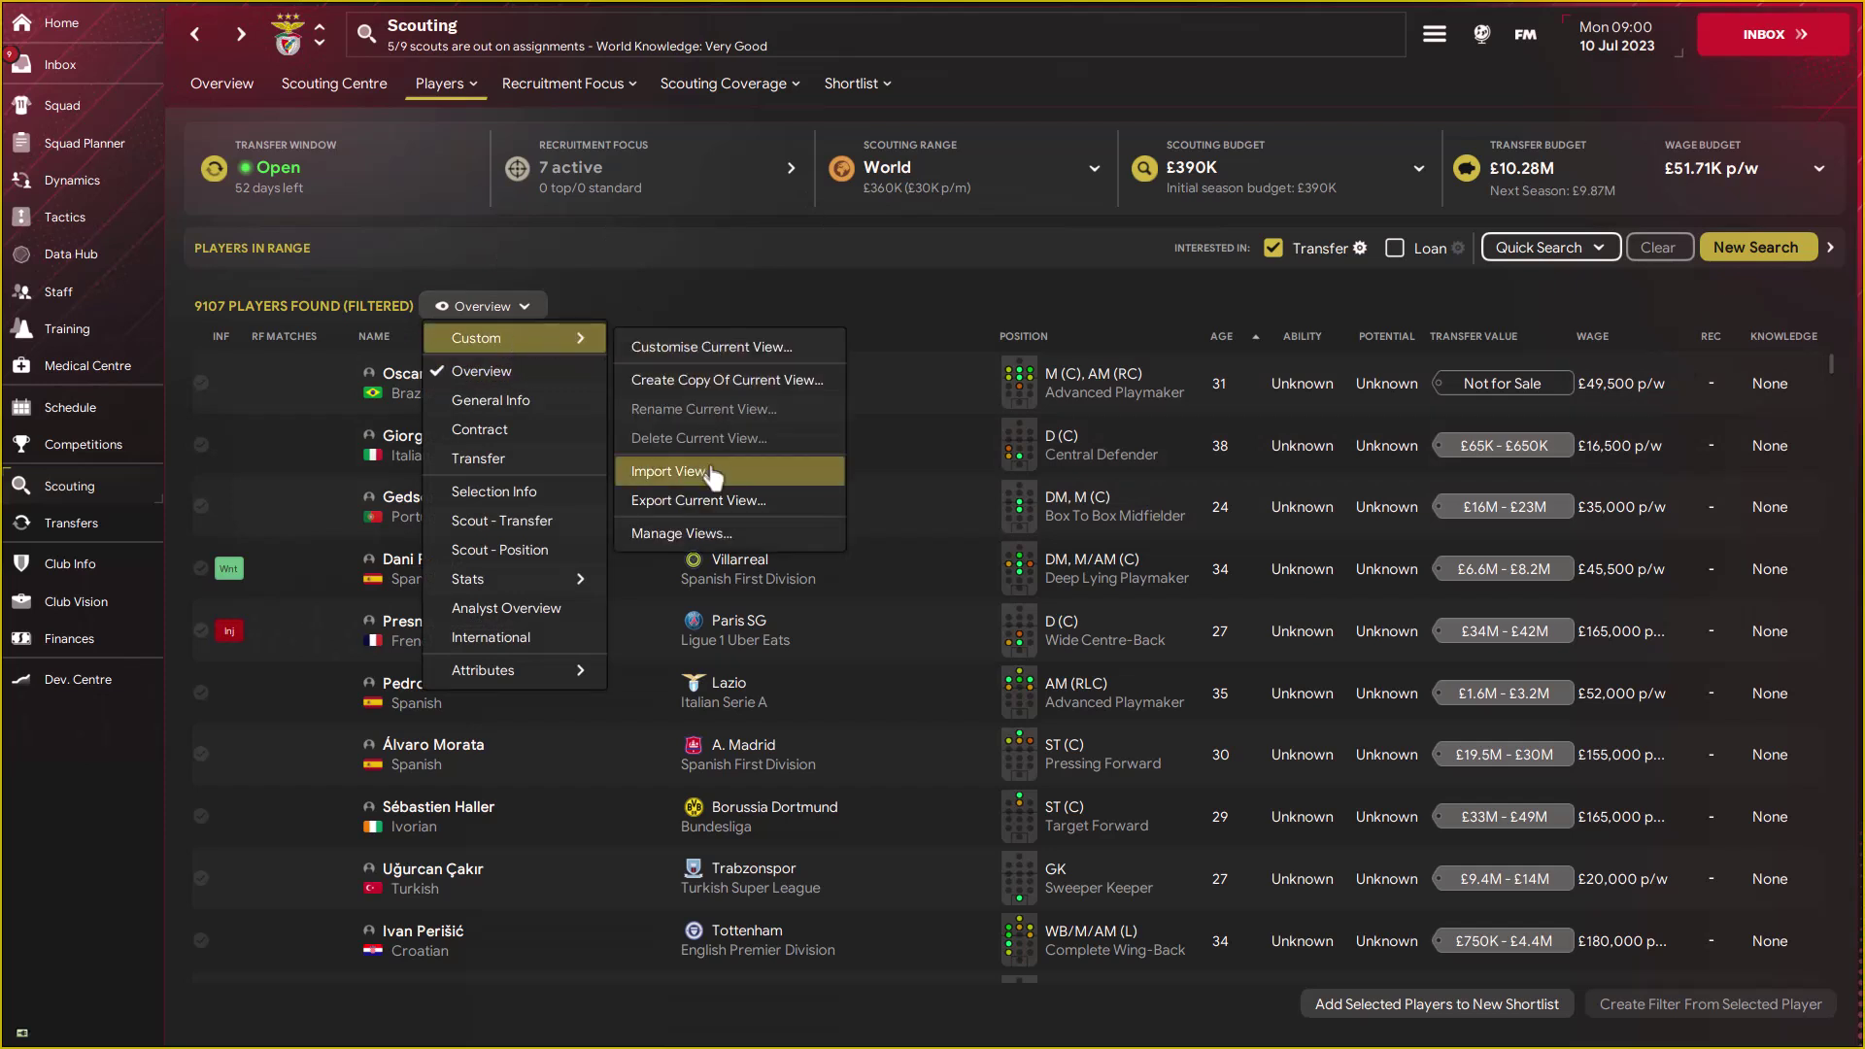
- Import the 'player search all attributes' view from FM24_files_and_code > views and acknowledge the success message
left_click(775, 462)
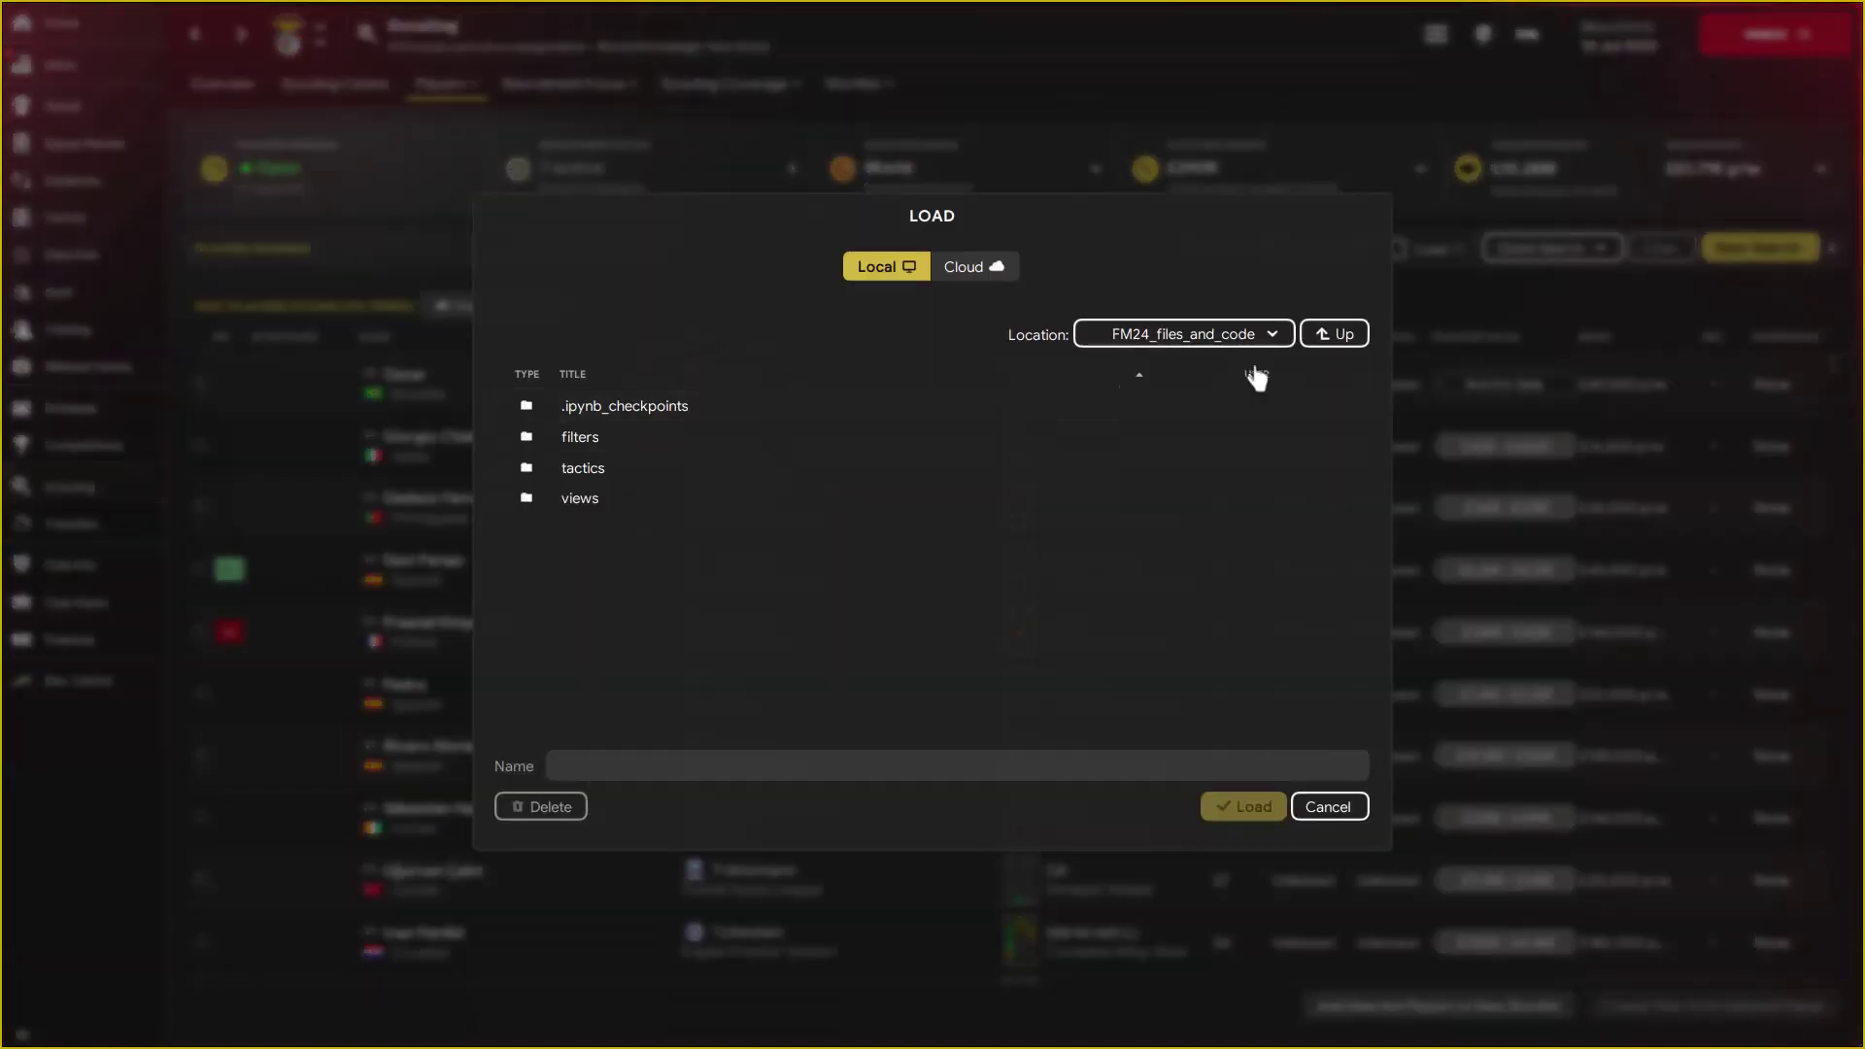
left_click(600, 440)
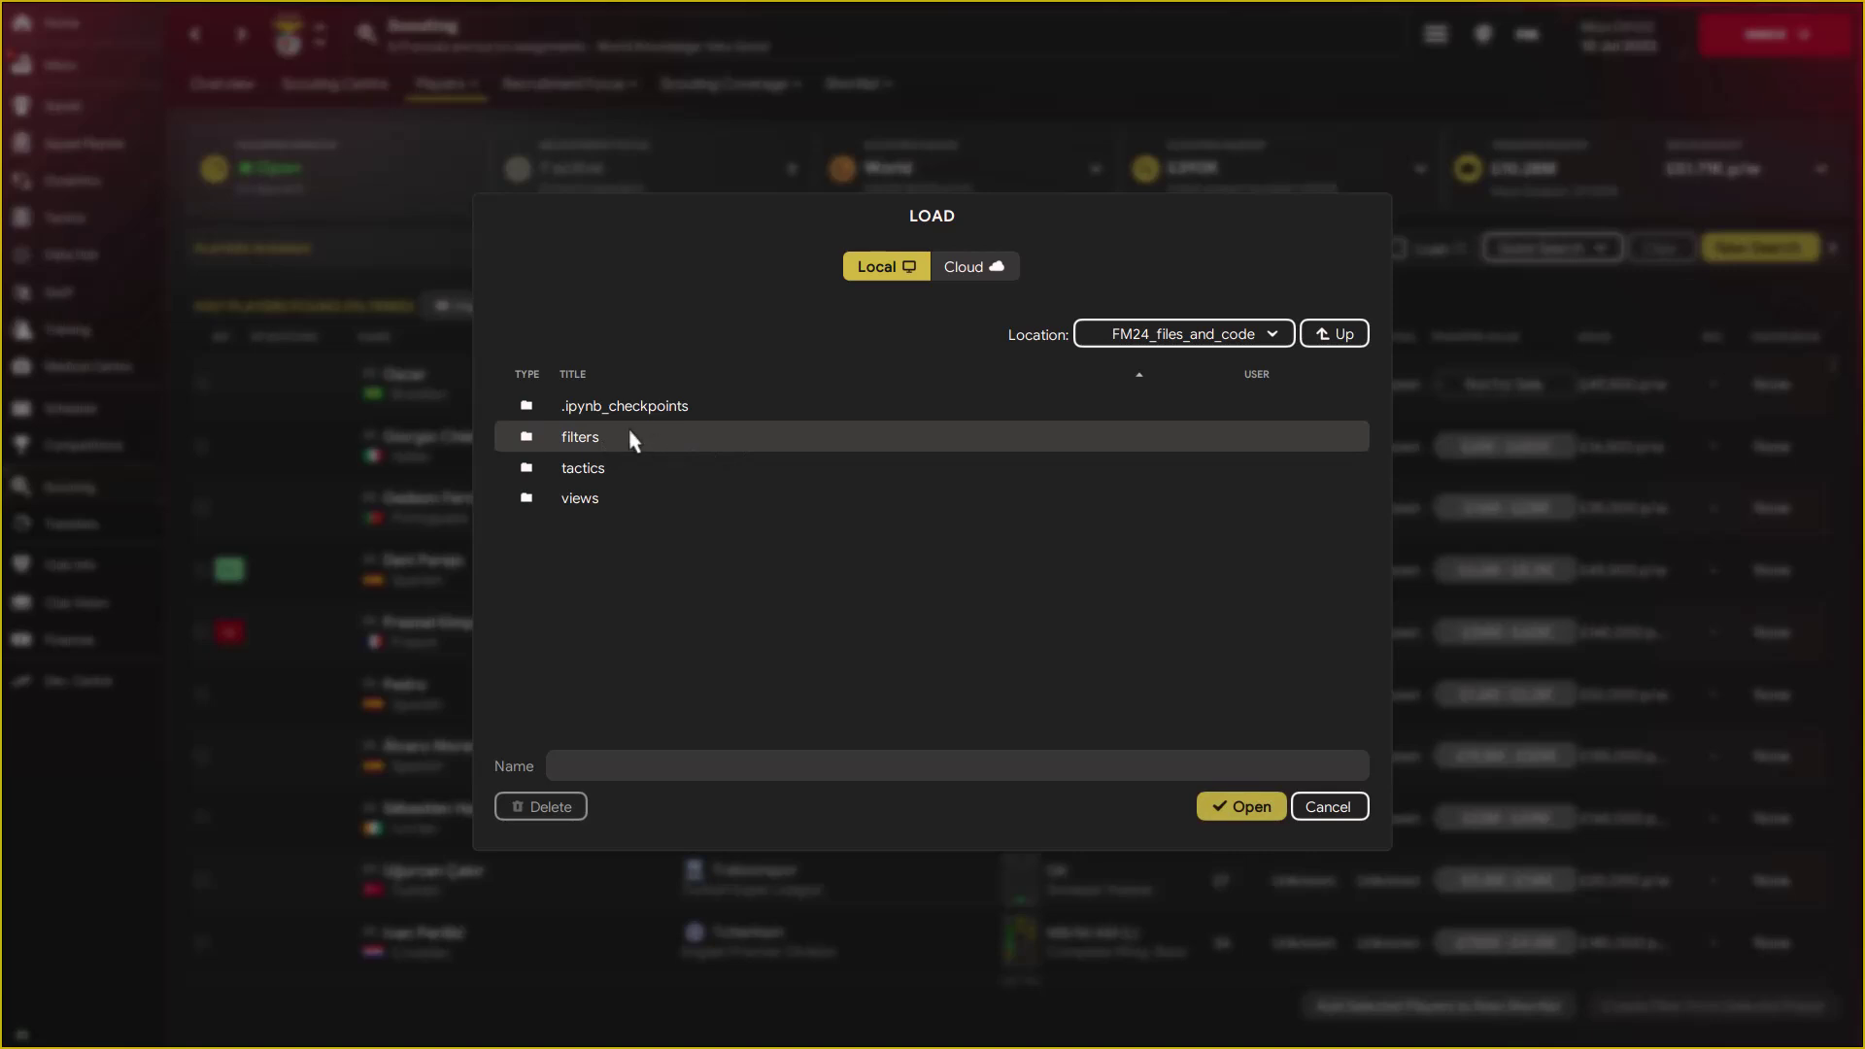
left_click(627, 429)
left_click(628, 428)
double_click(696, 439)
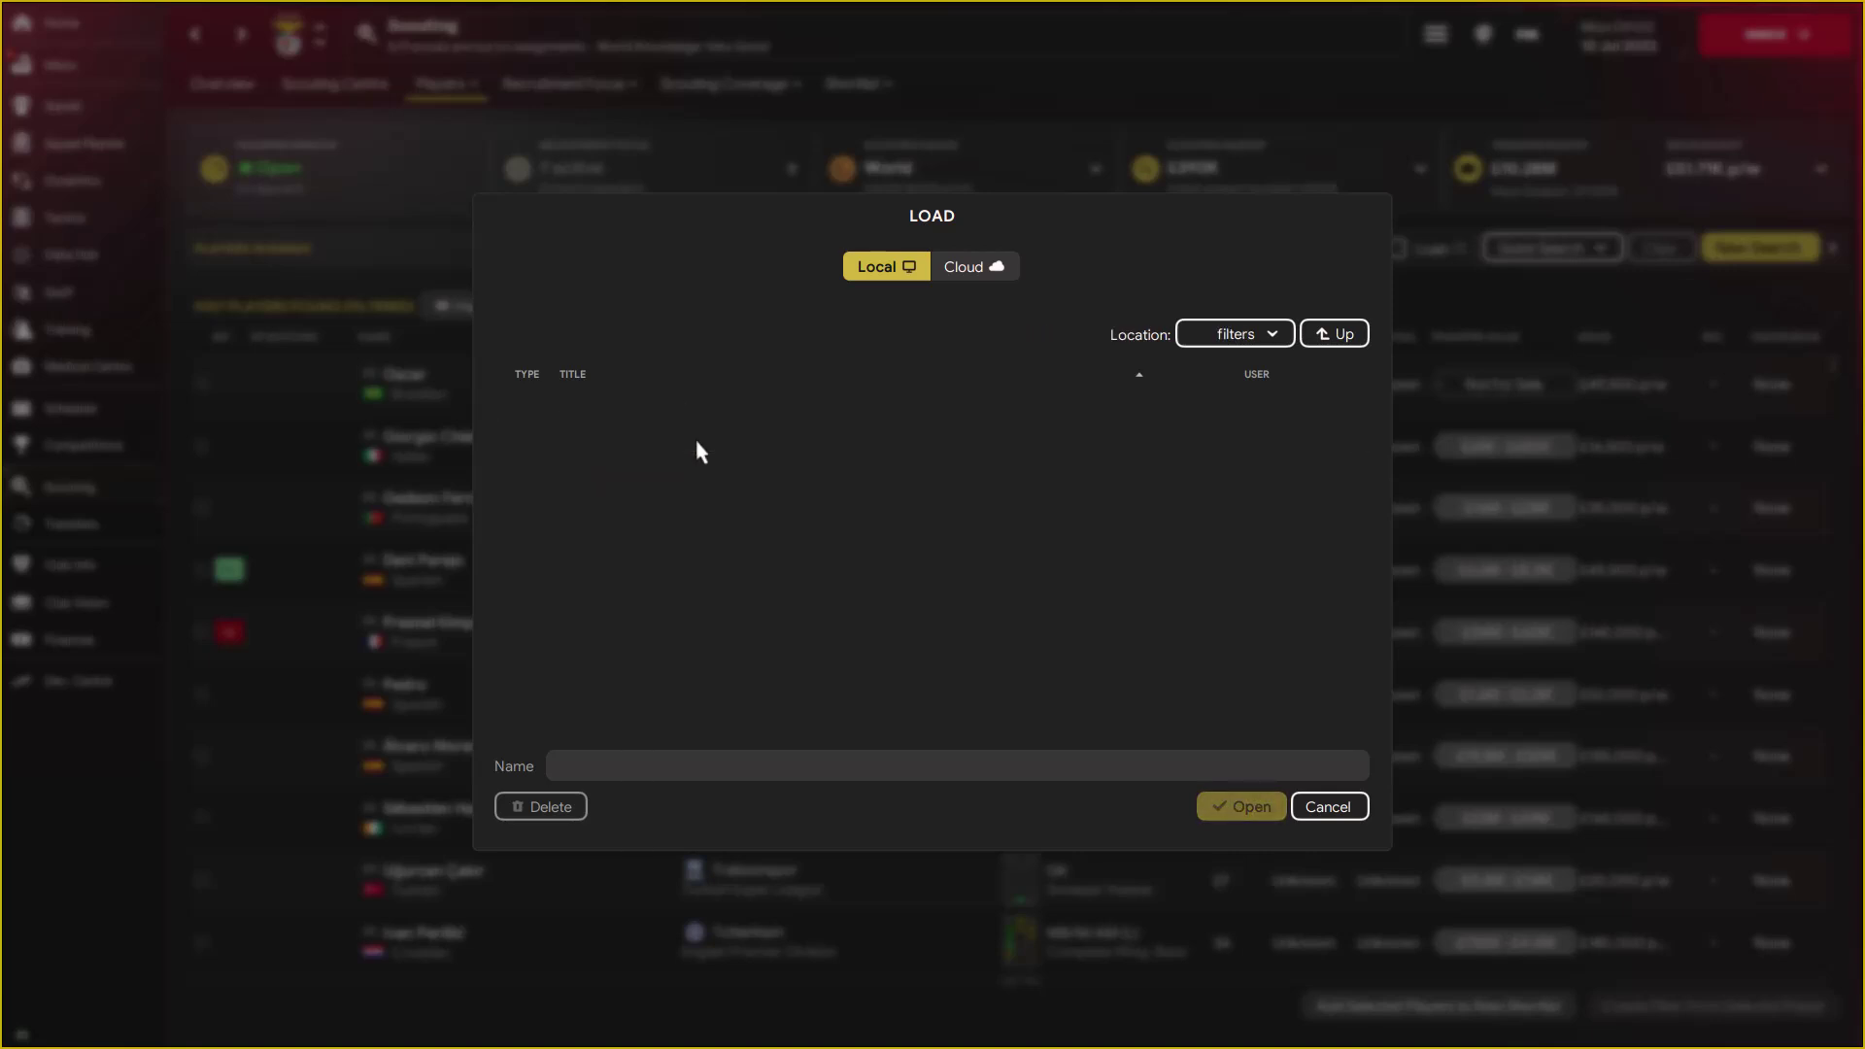
left_click(1262, 340)
left_click(942, 400)
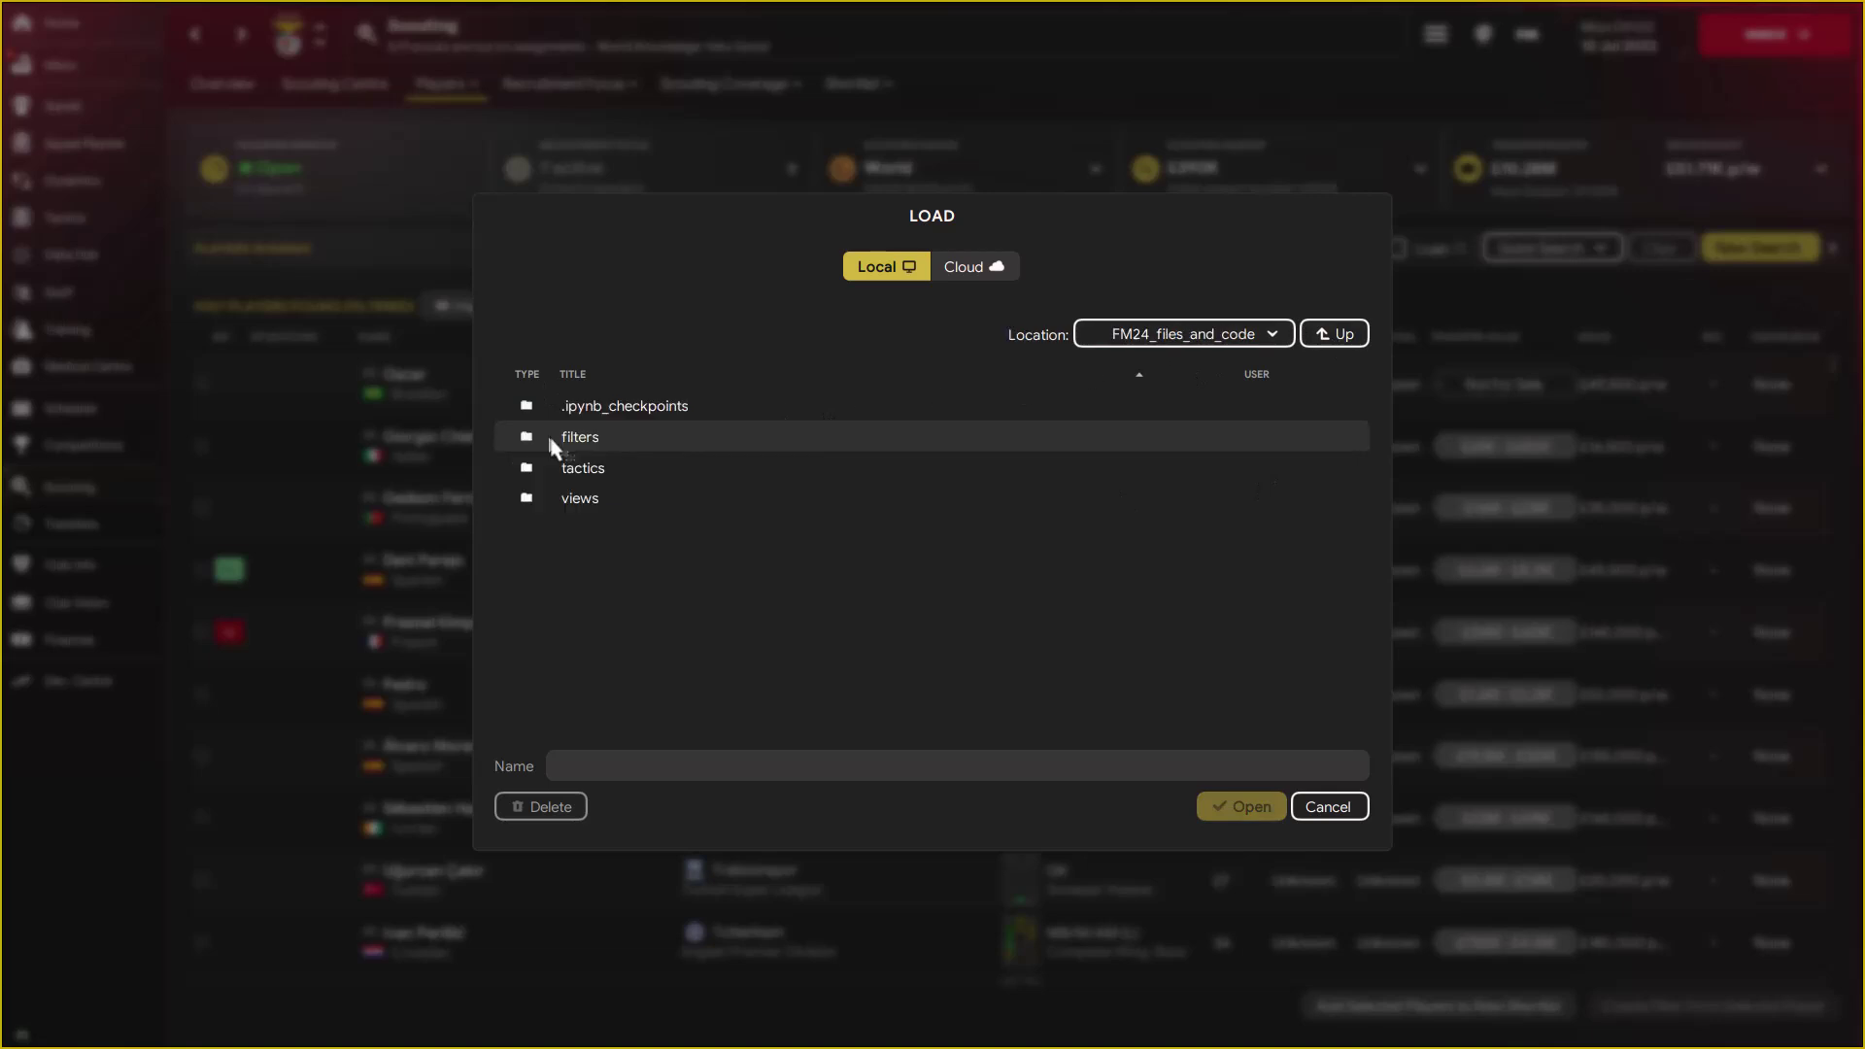
left_click(599, 498)
double_click(613, 495)
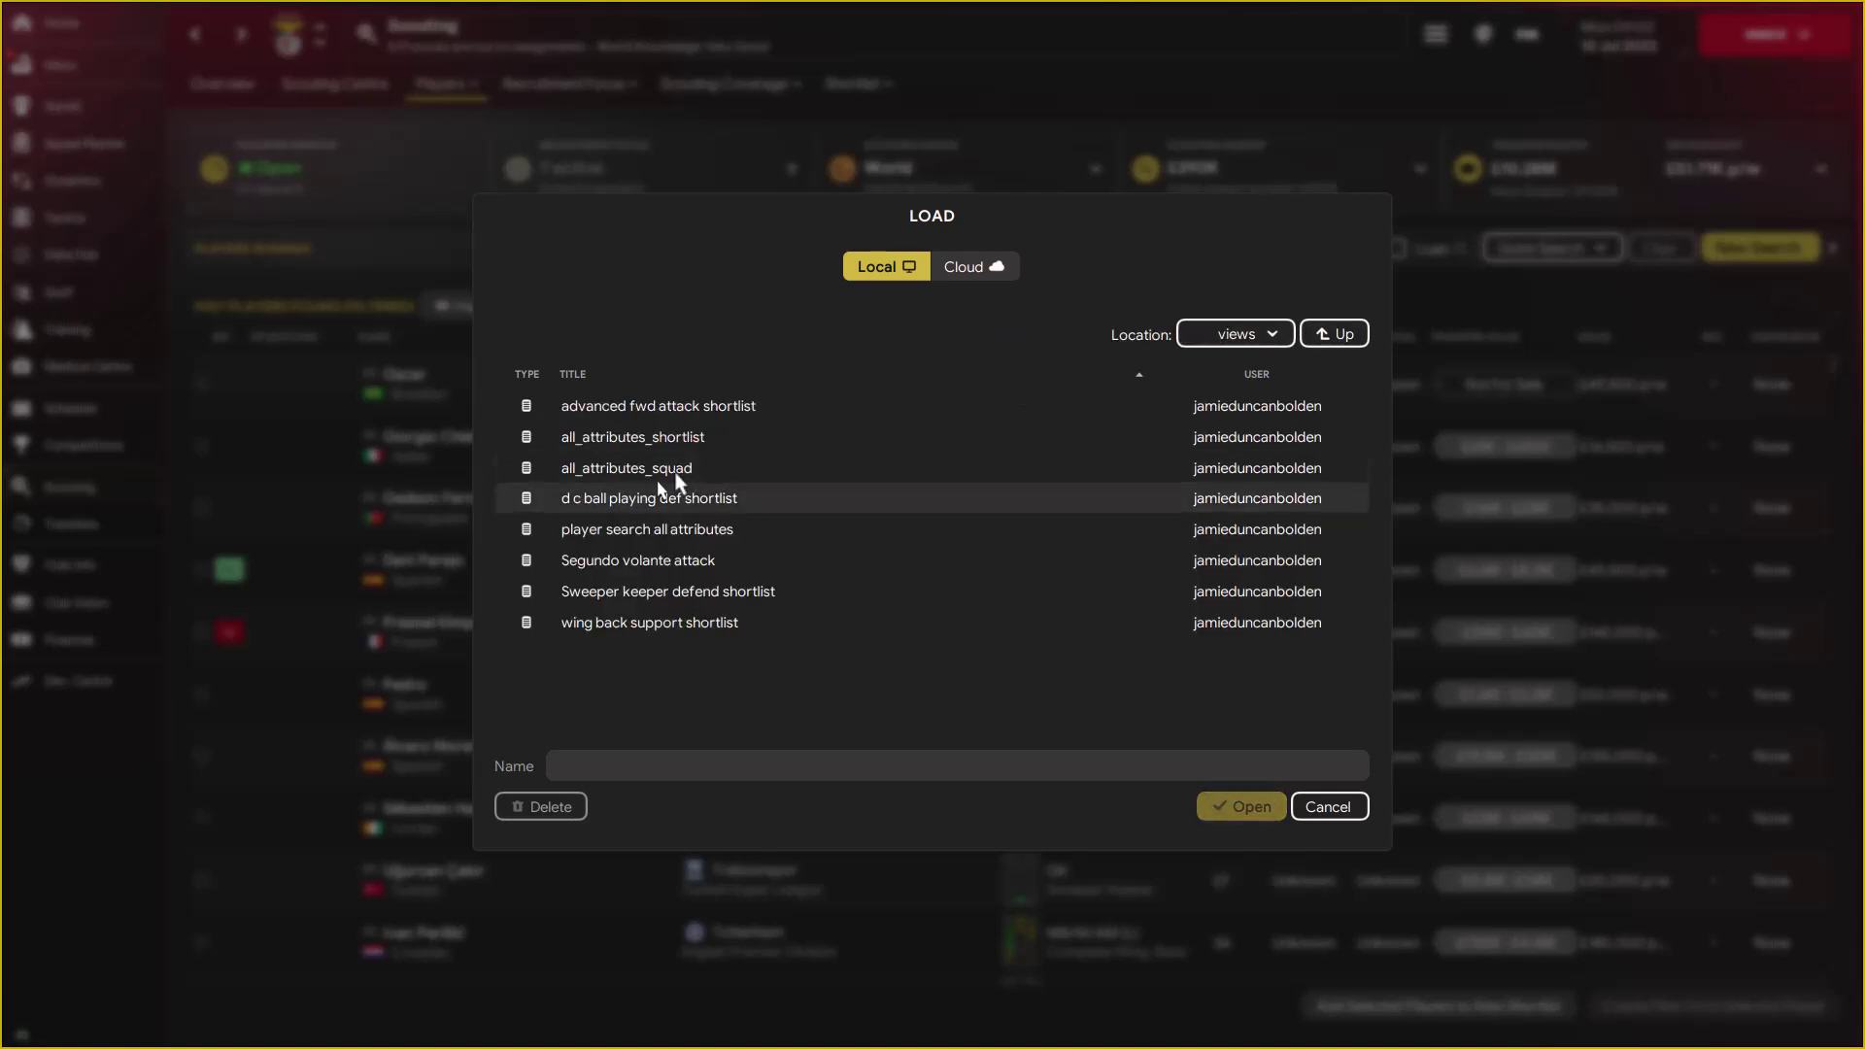
left_click(715, 530)
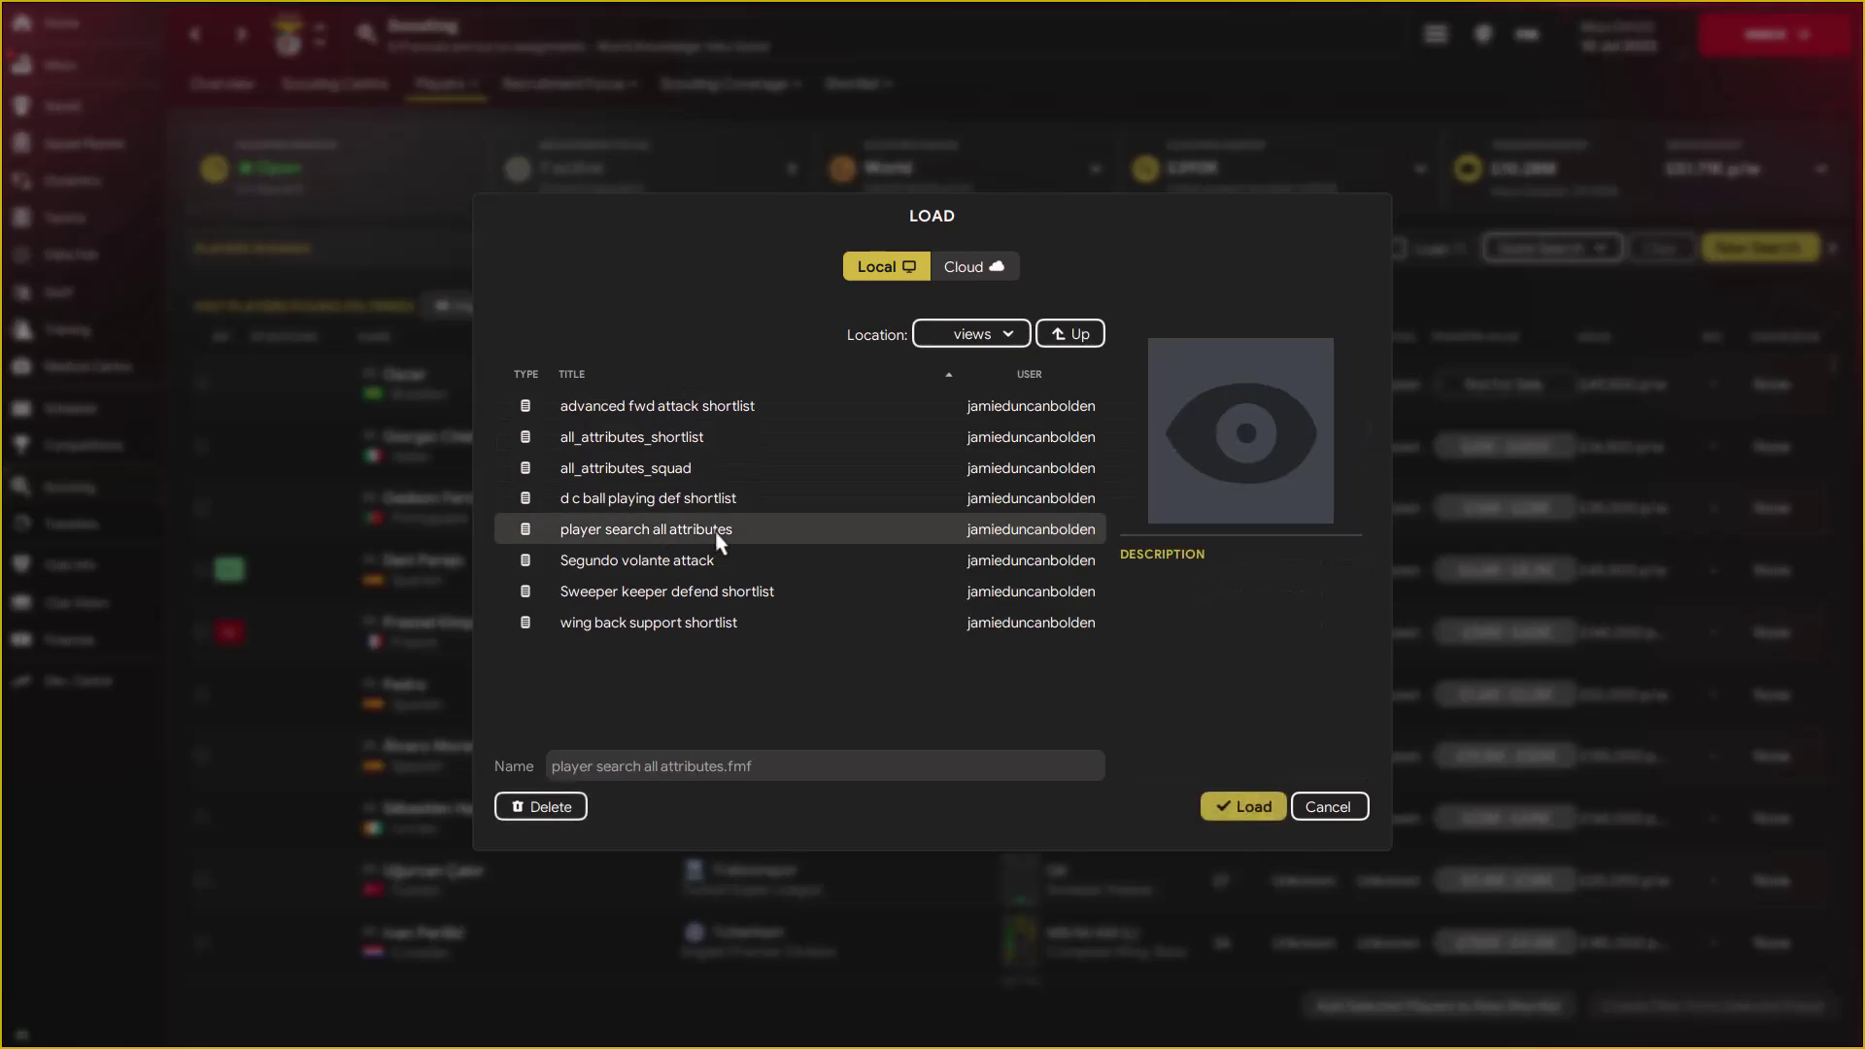
left_click(1250, 816)
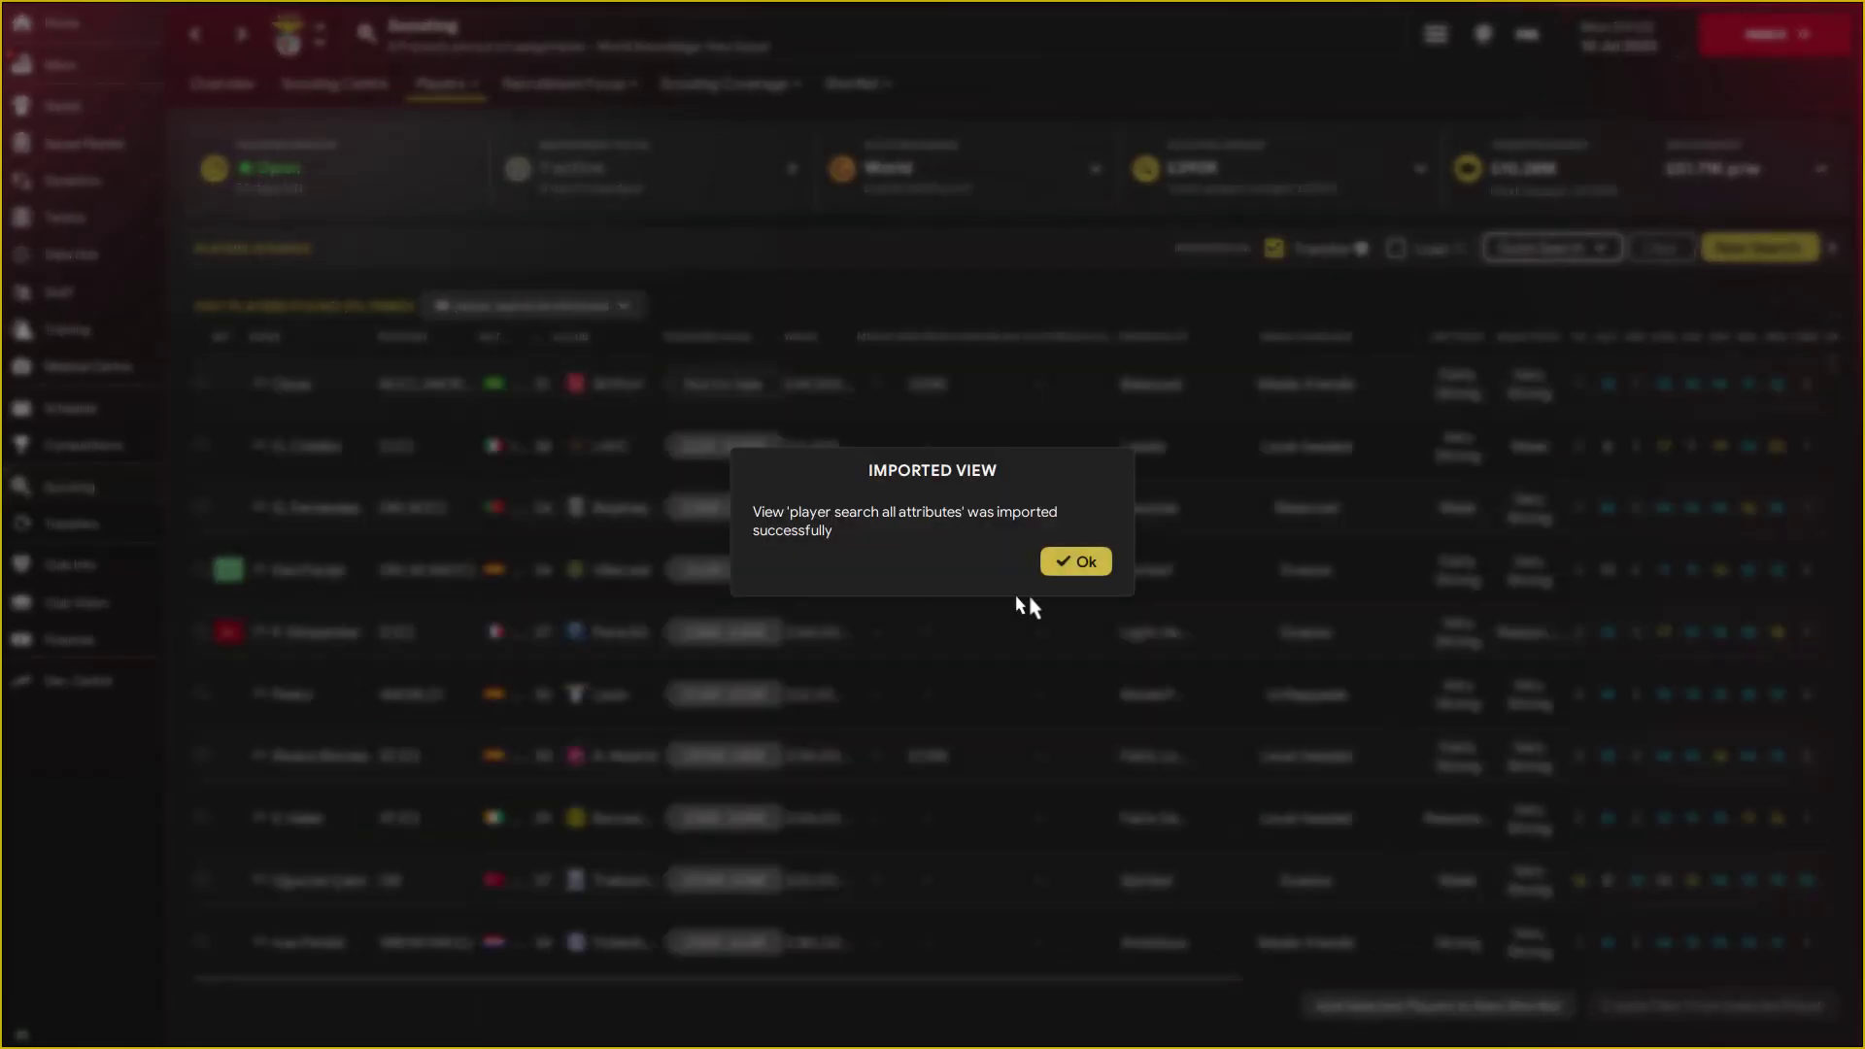
left_click(1075, 560)
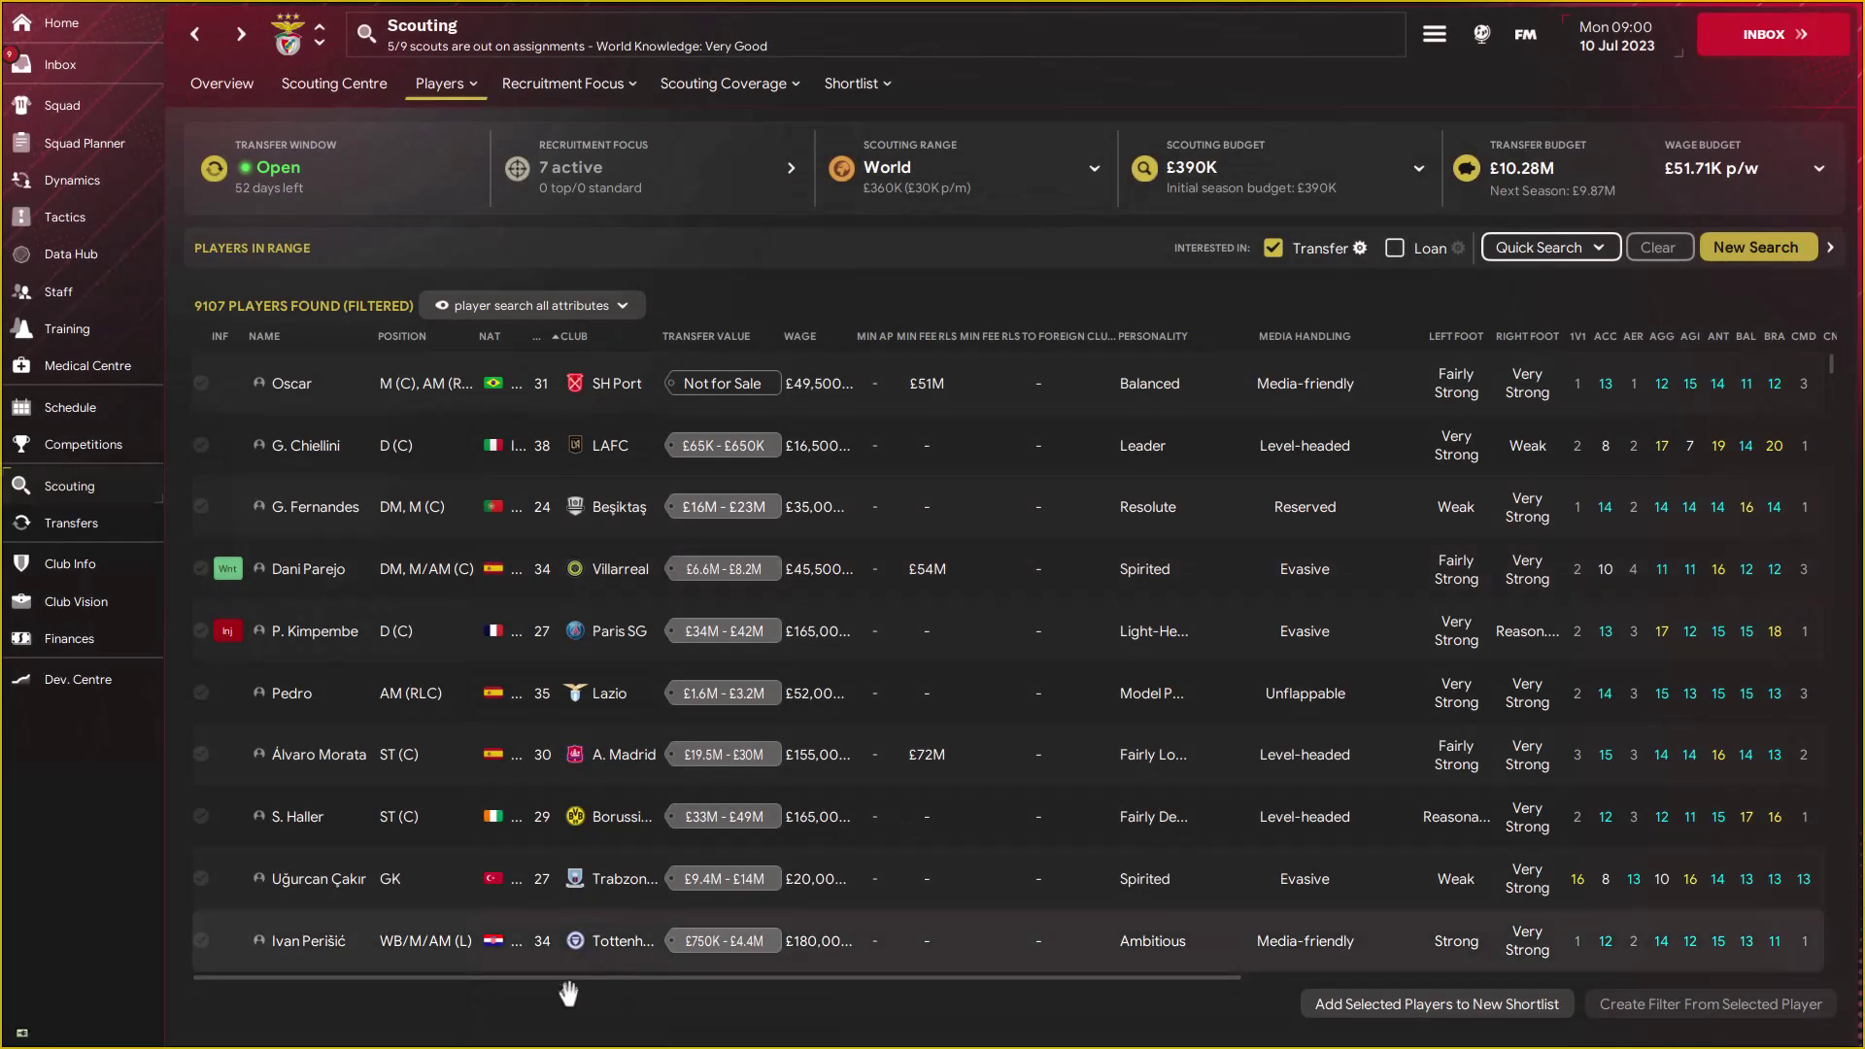
- Scroll across the imported attribute columns and select Oscar's row in the player list
left_click_drag(537, 979, 839, 979)
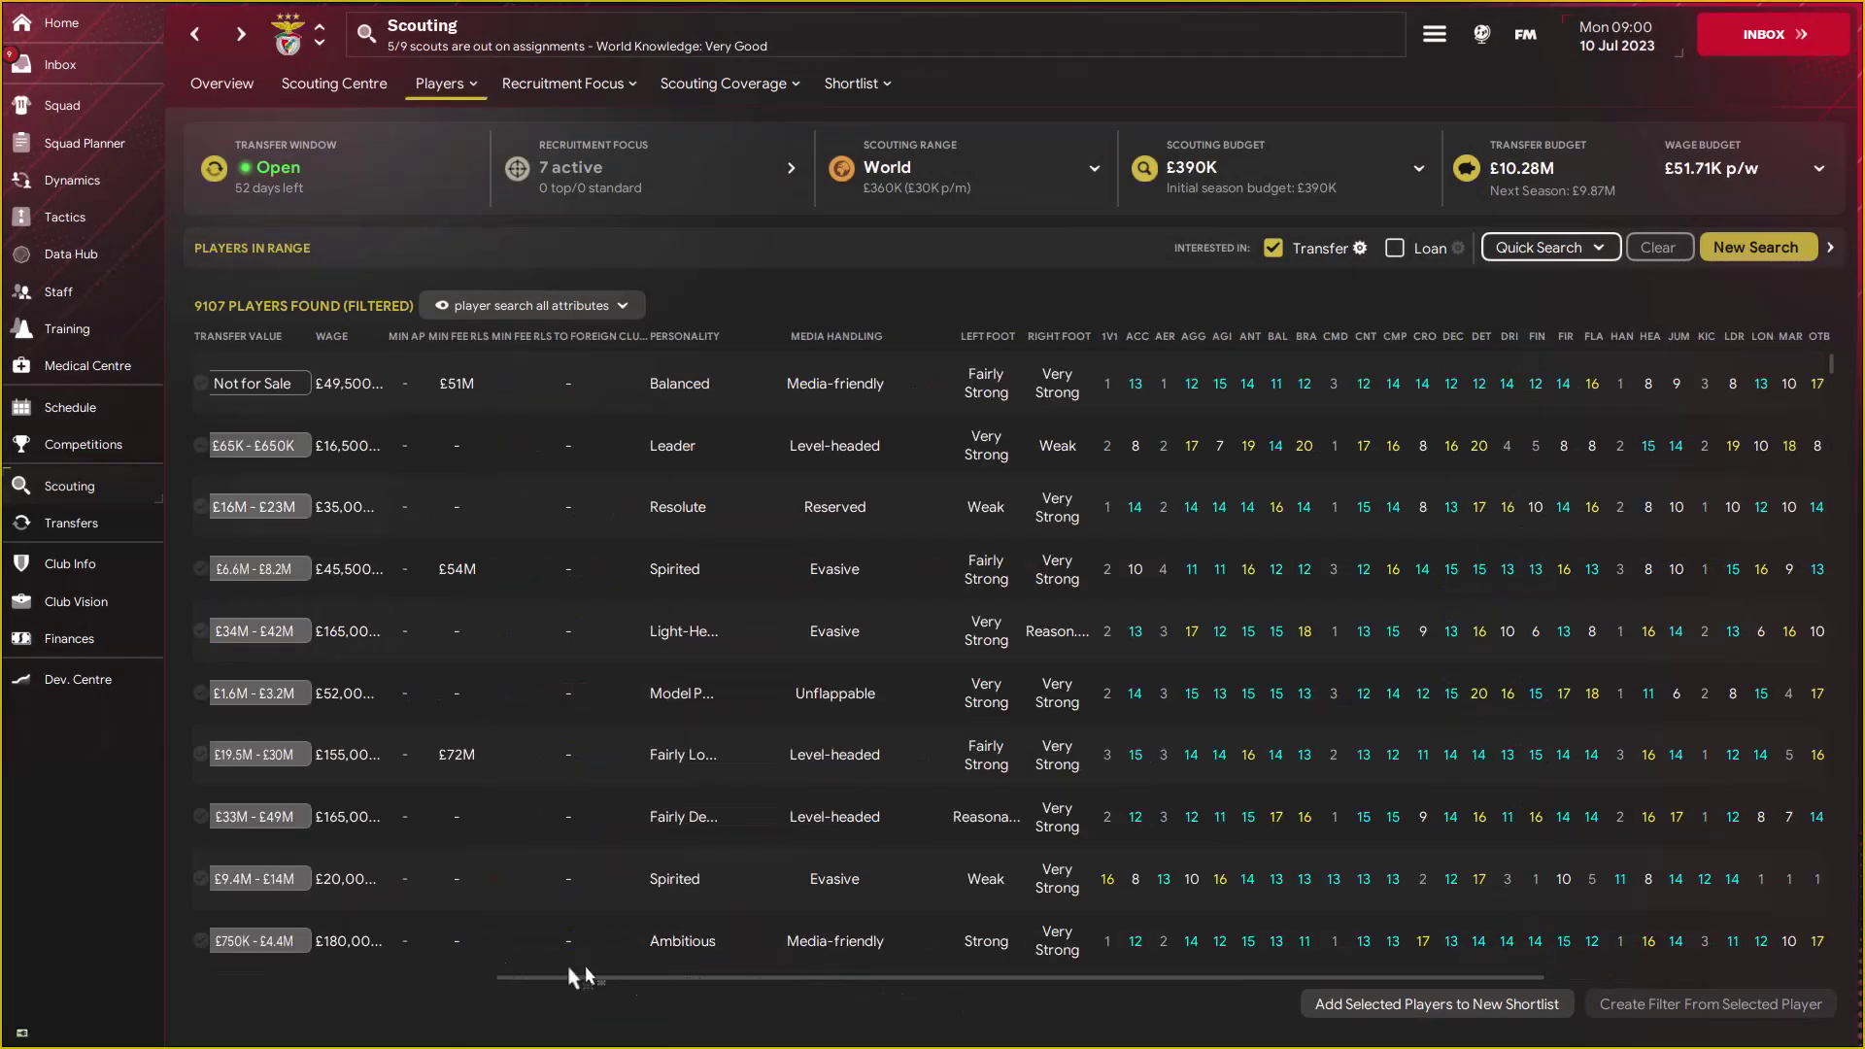
left_click(346, 978)
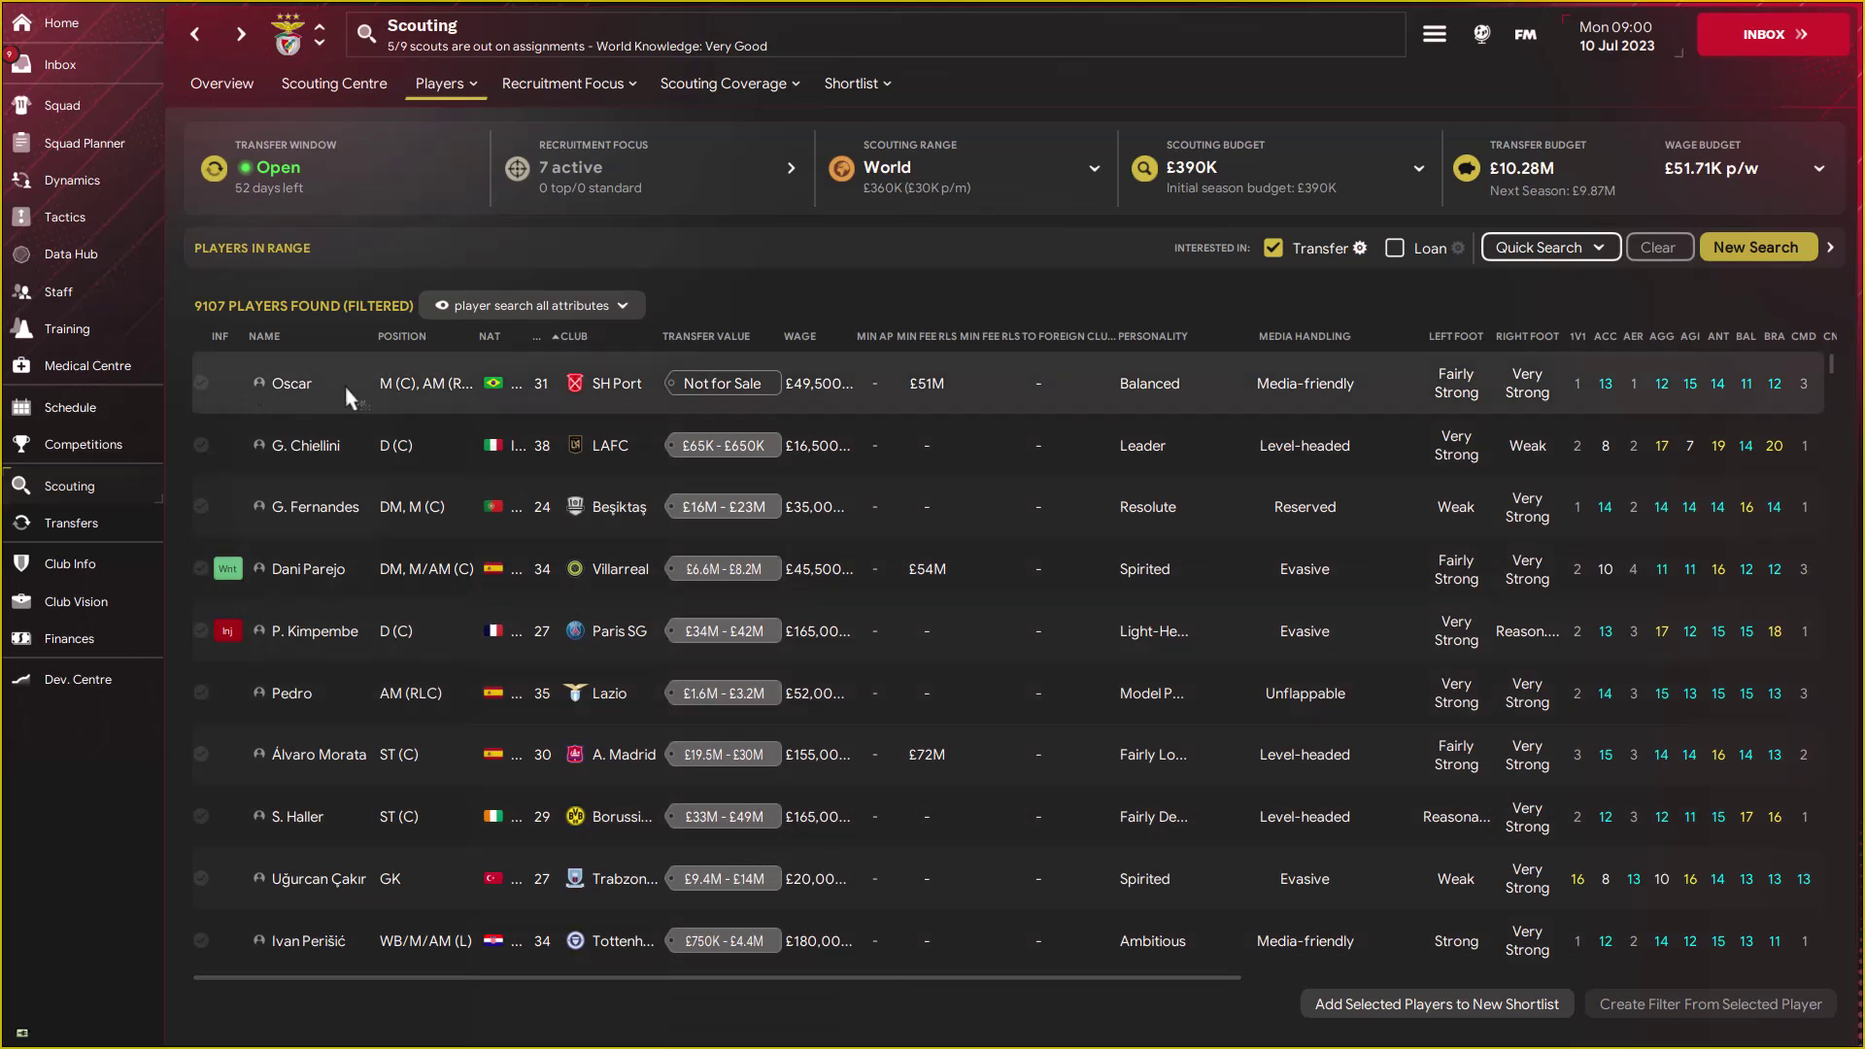
left_click(346, 387)
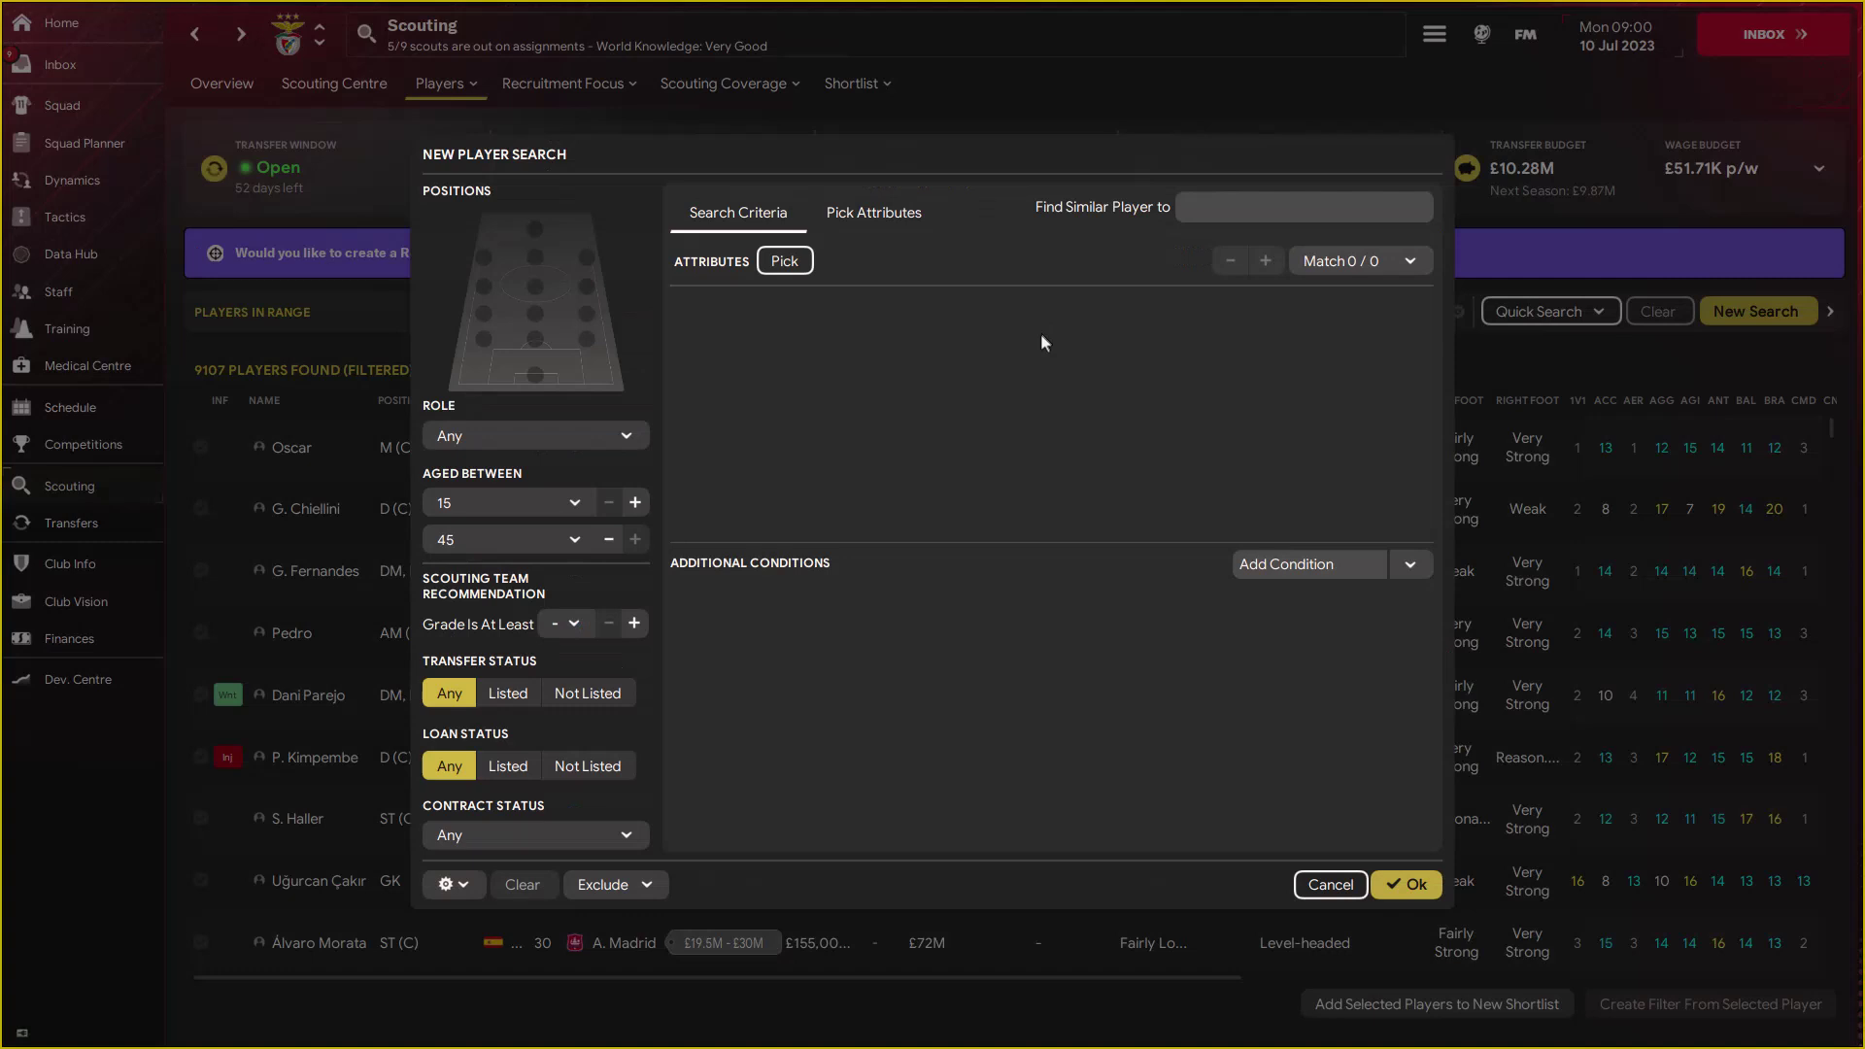
- Set the player search's maximum age to 21
left_click(509, 540)
scroll(509, 666, "up", 5)
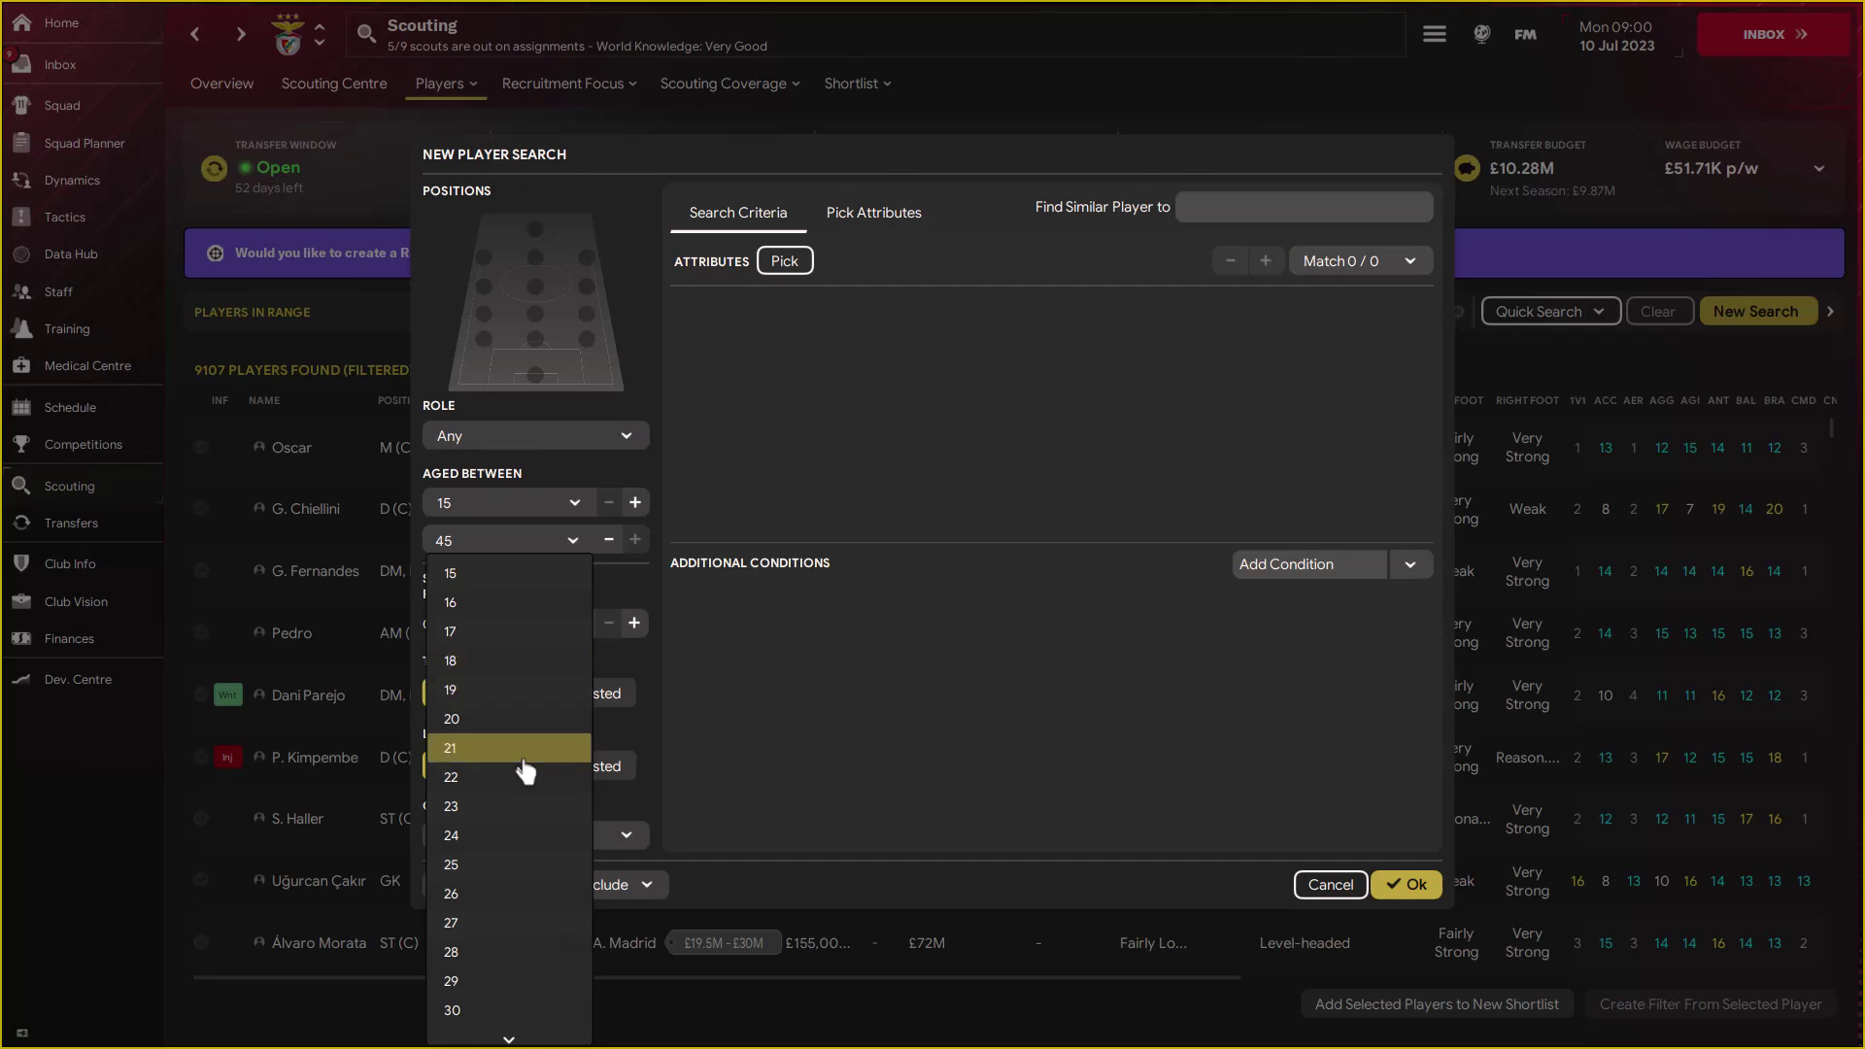
key("Escape")
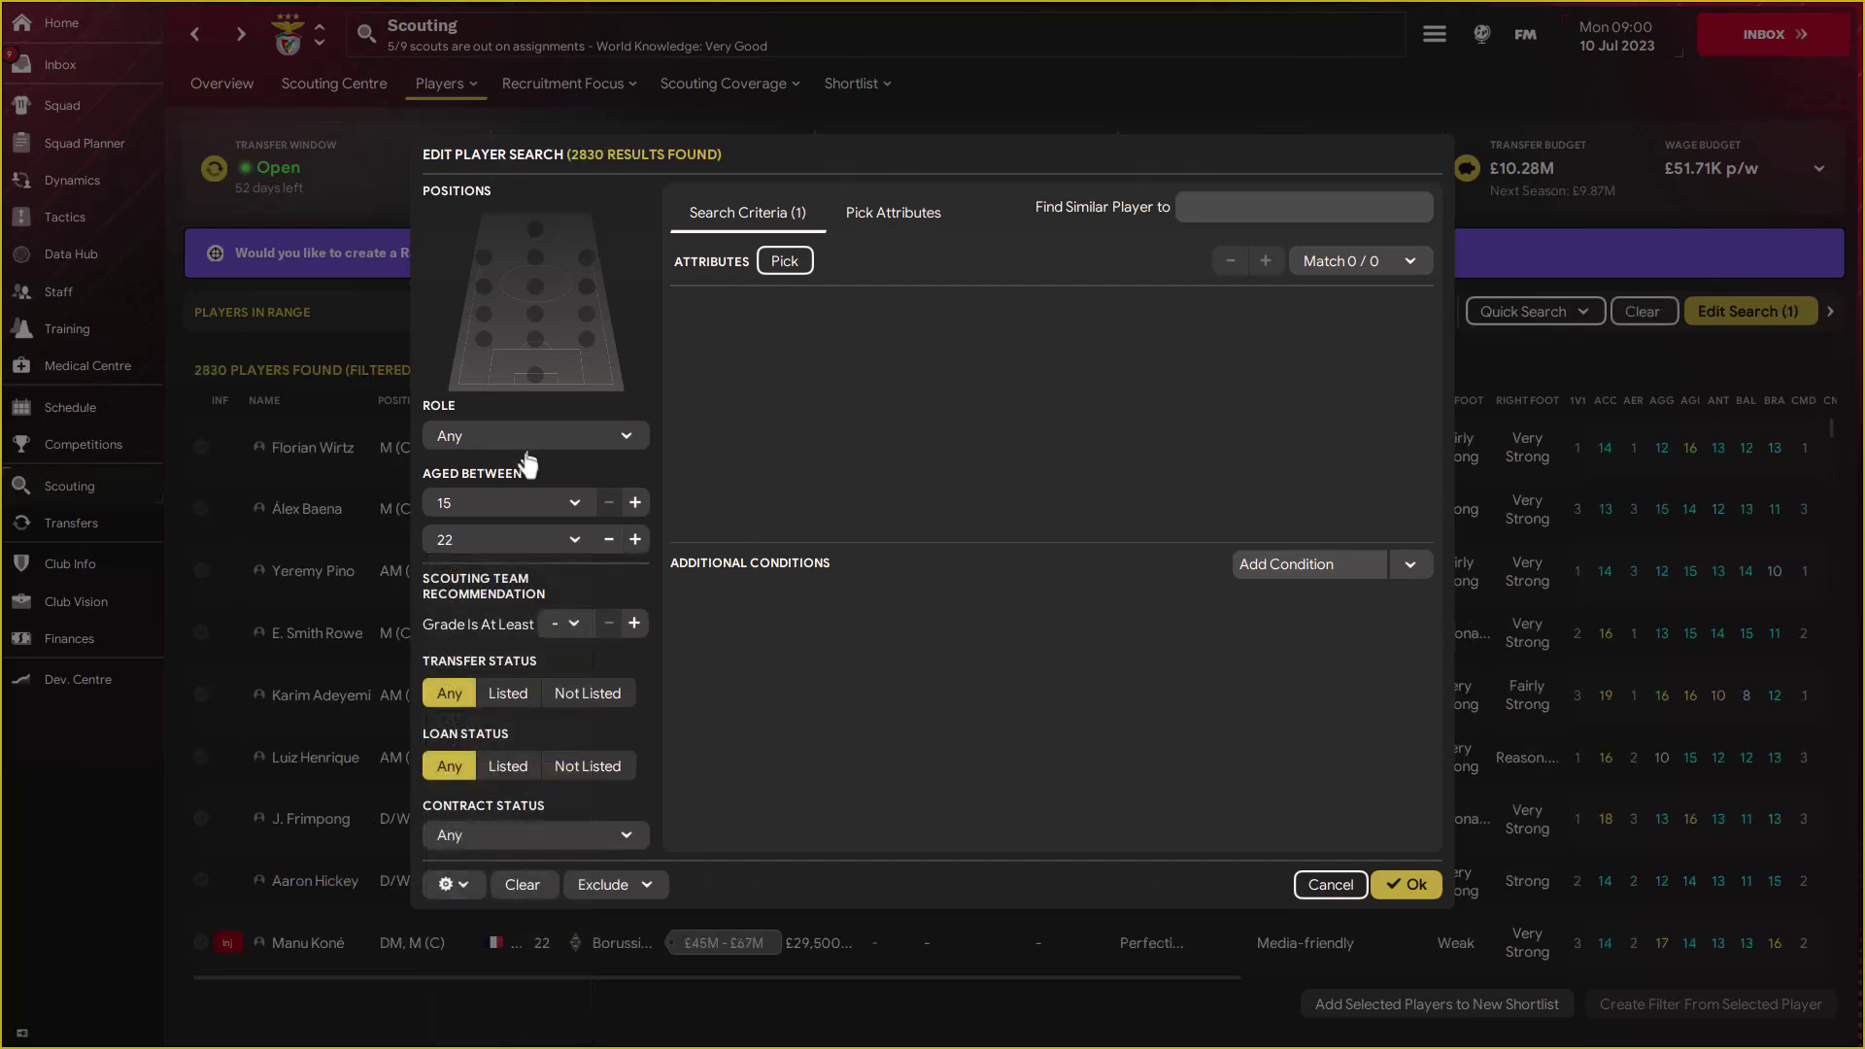
left_click(500, 540)
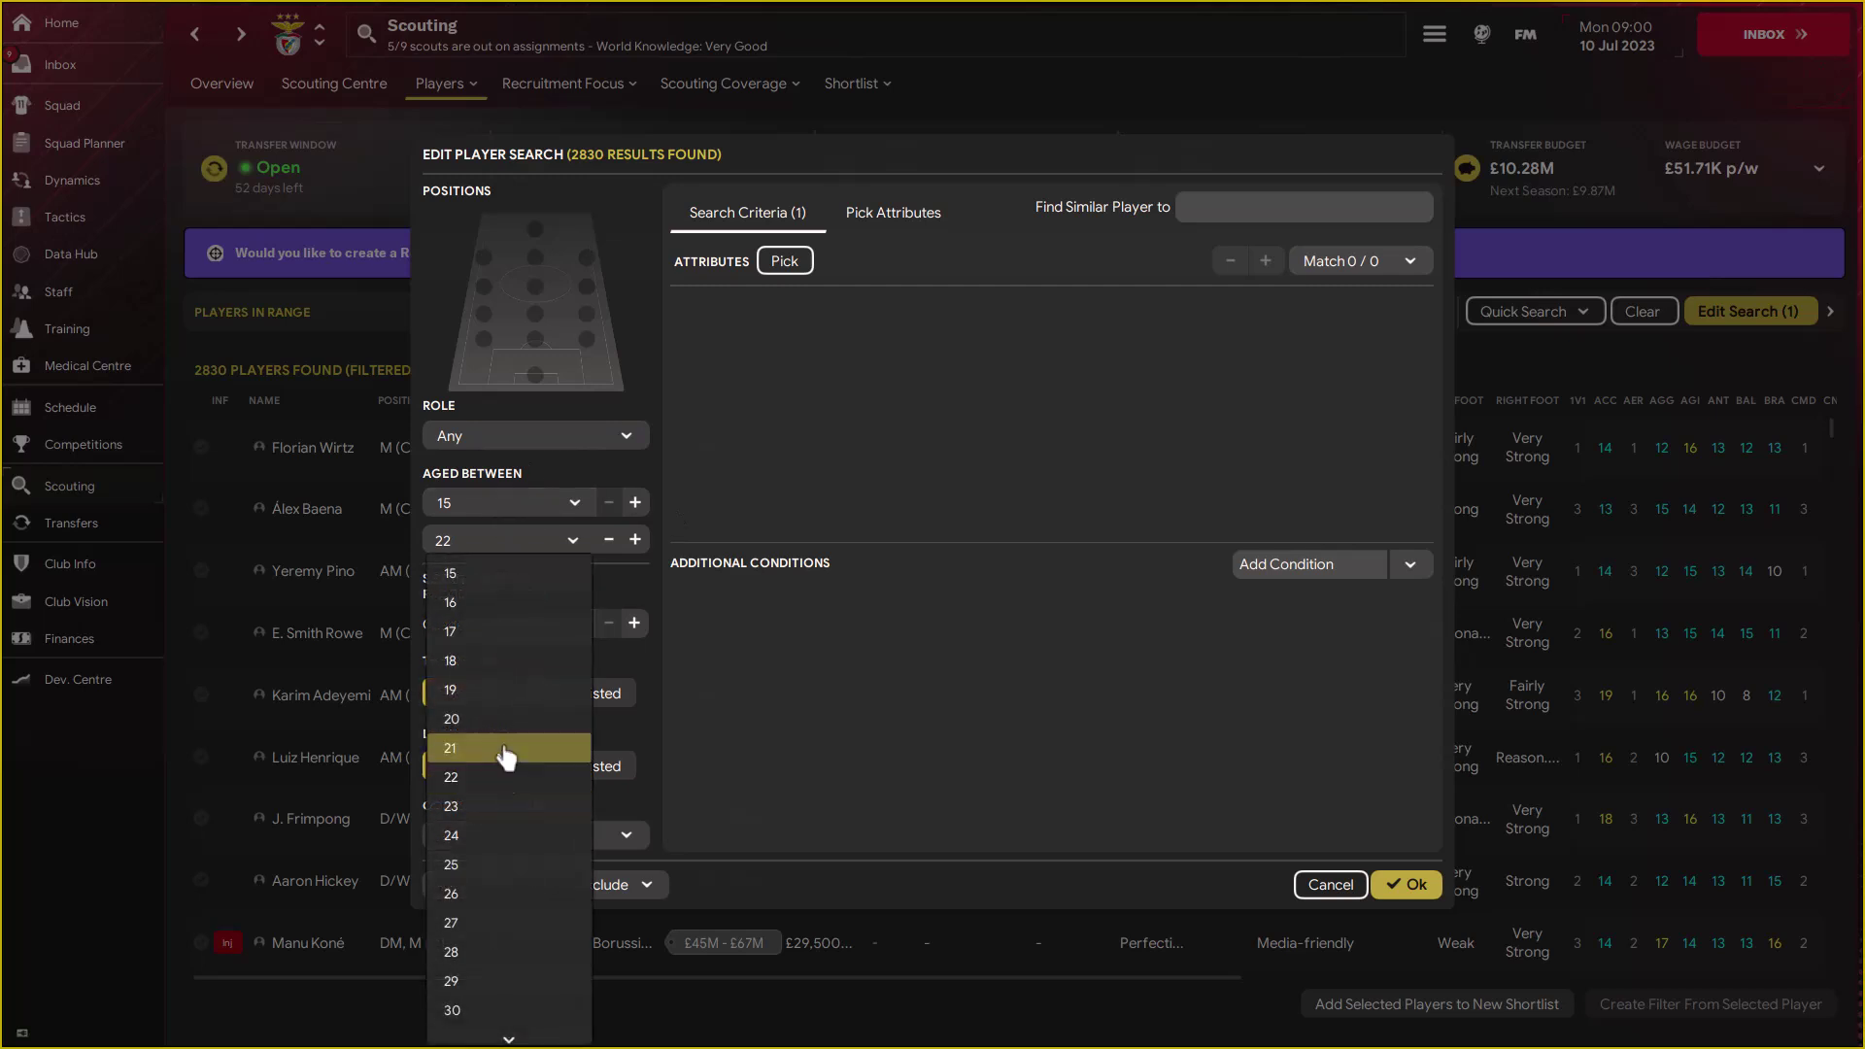
left_click(506, 749)
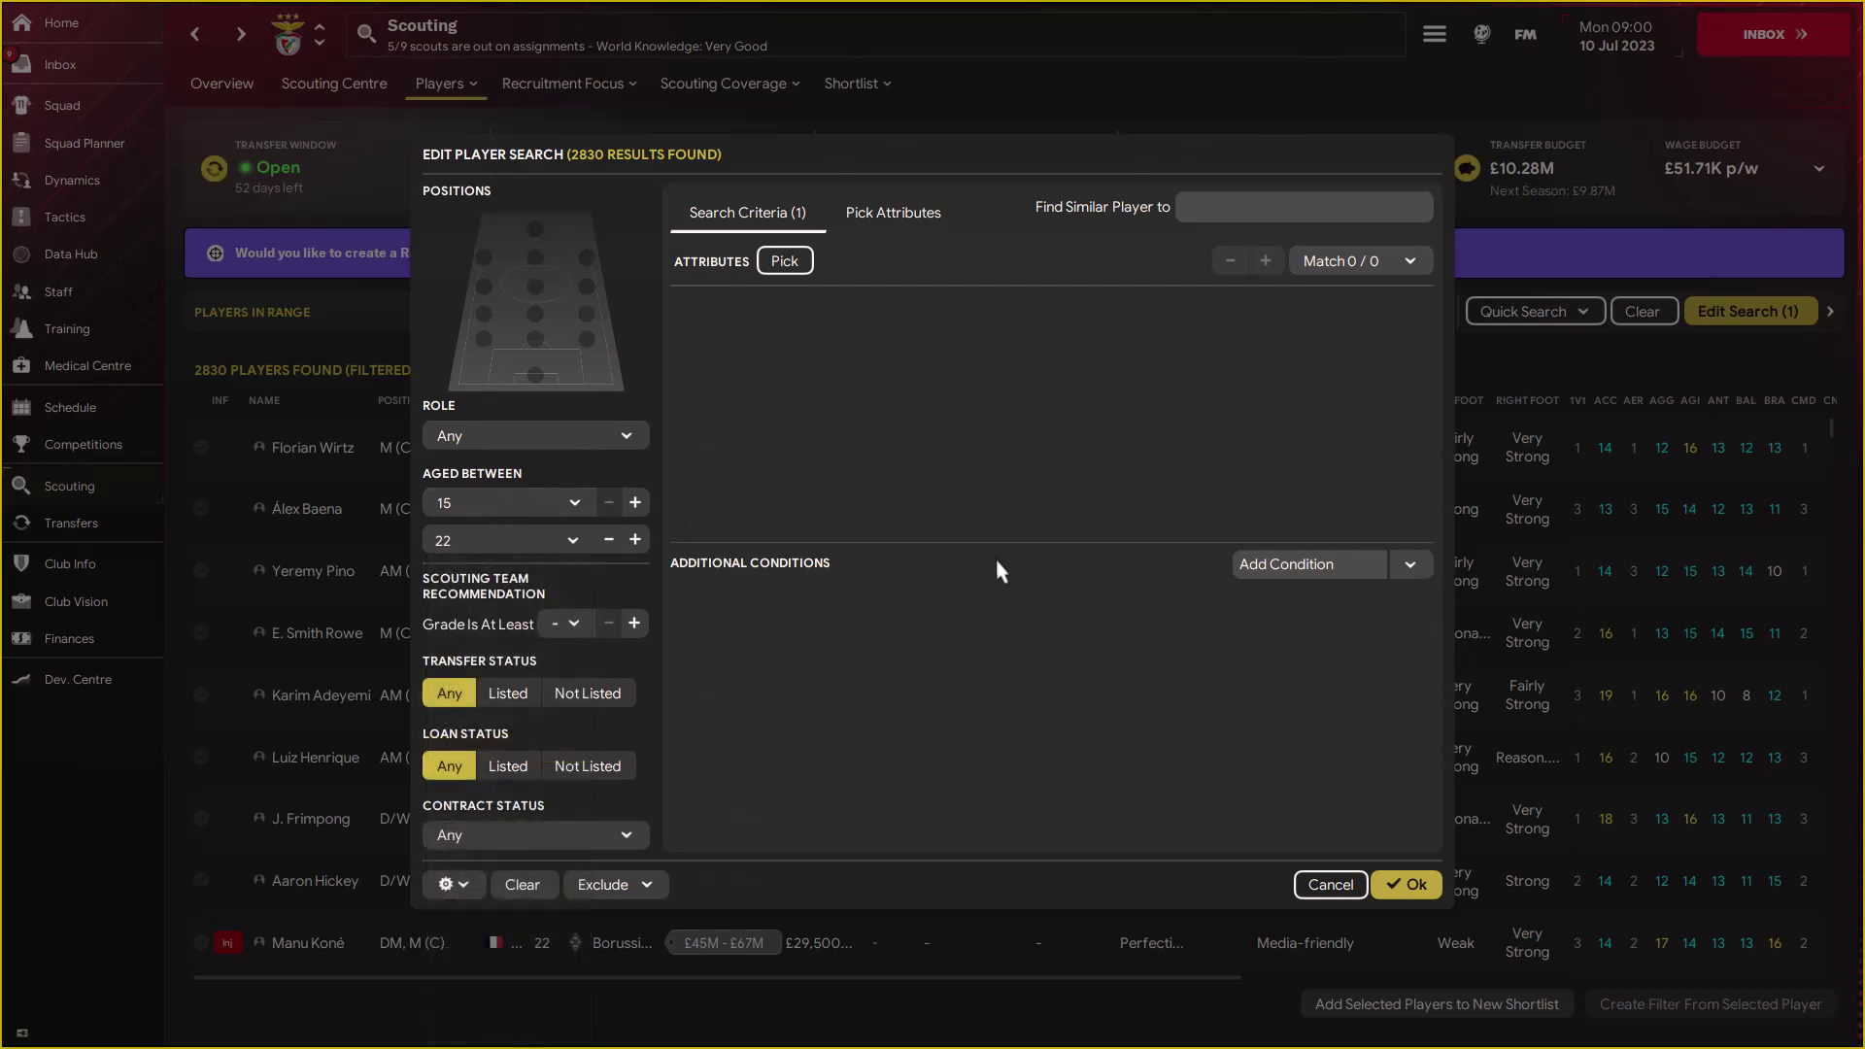
- Add a Natural at Defender (Centre) position condition and apply the search, leaving 364 players
left_click(1410, 566)
left_click(874, 412)
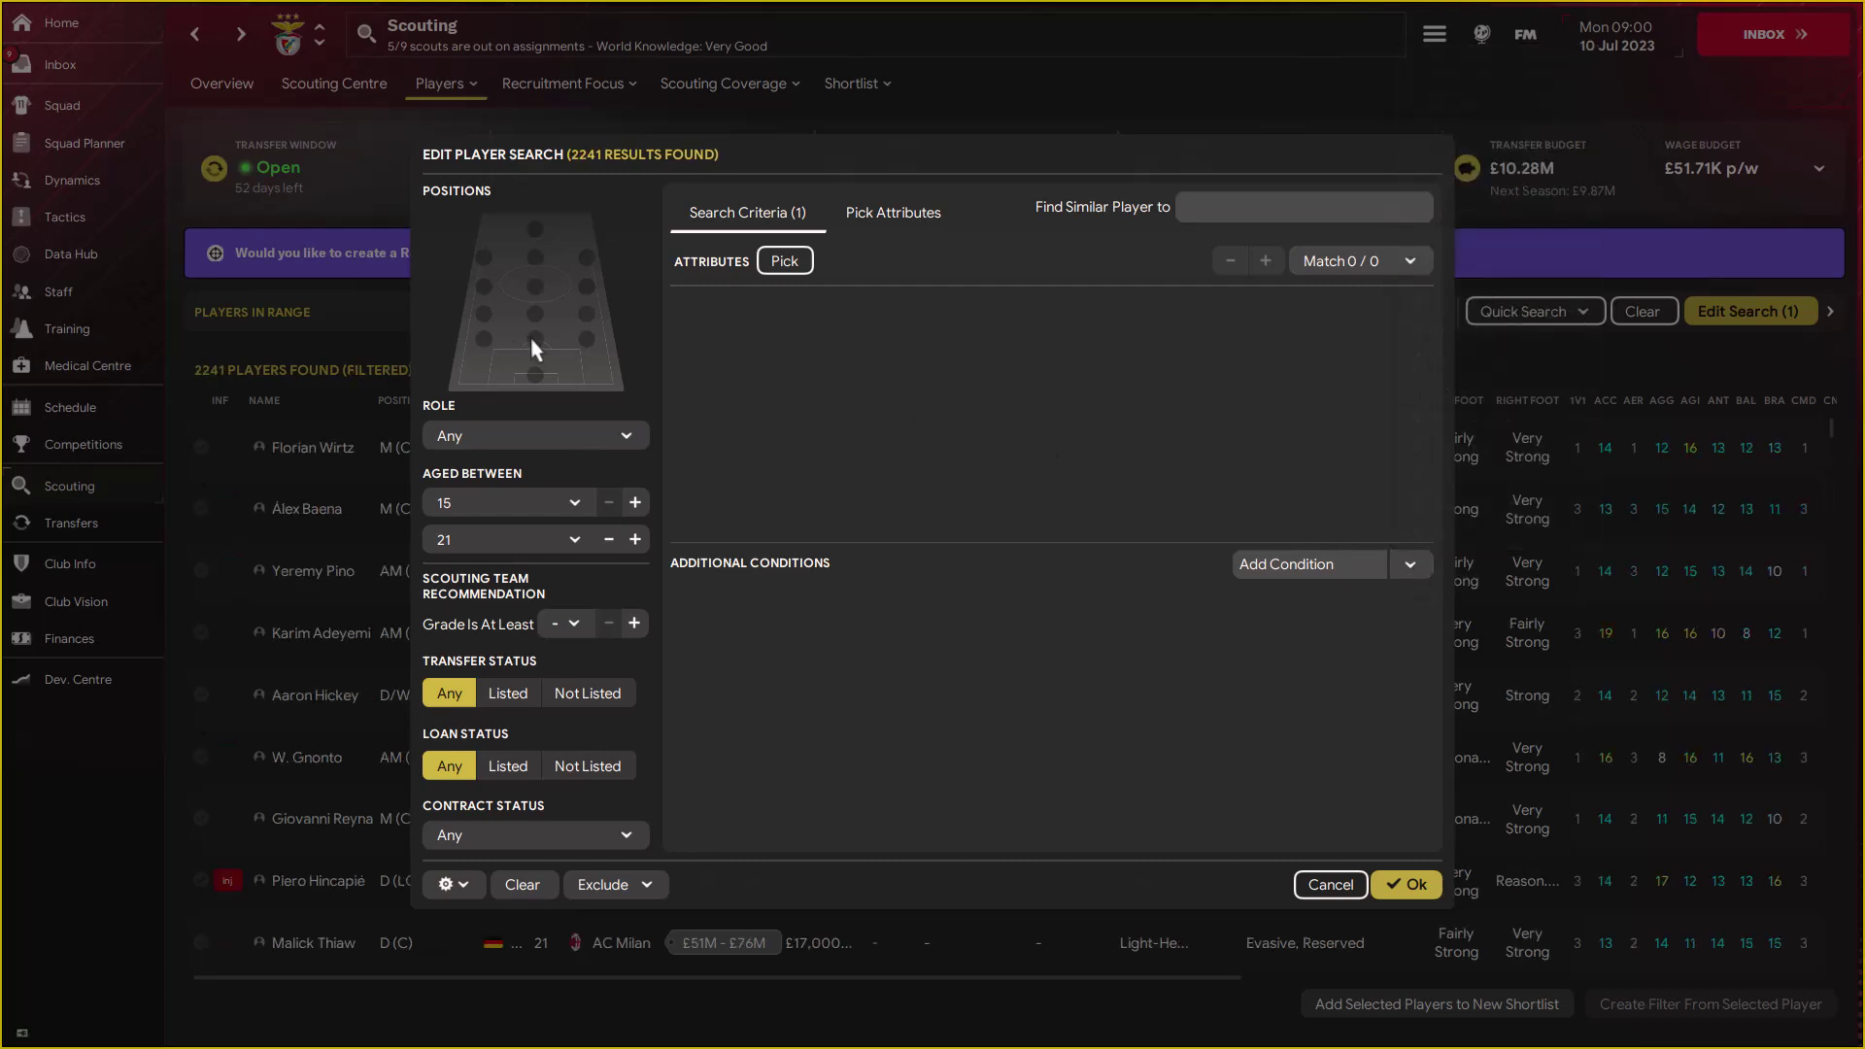
left_click(534, 339)
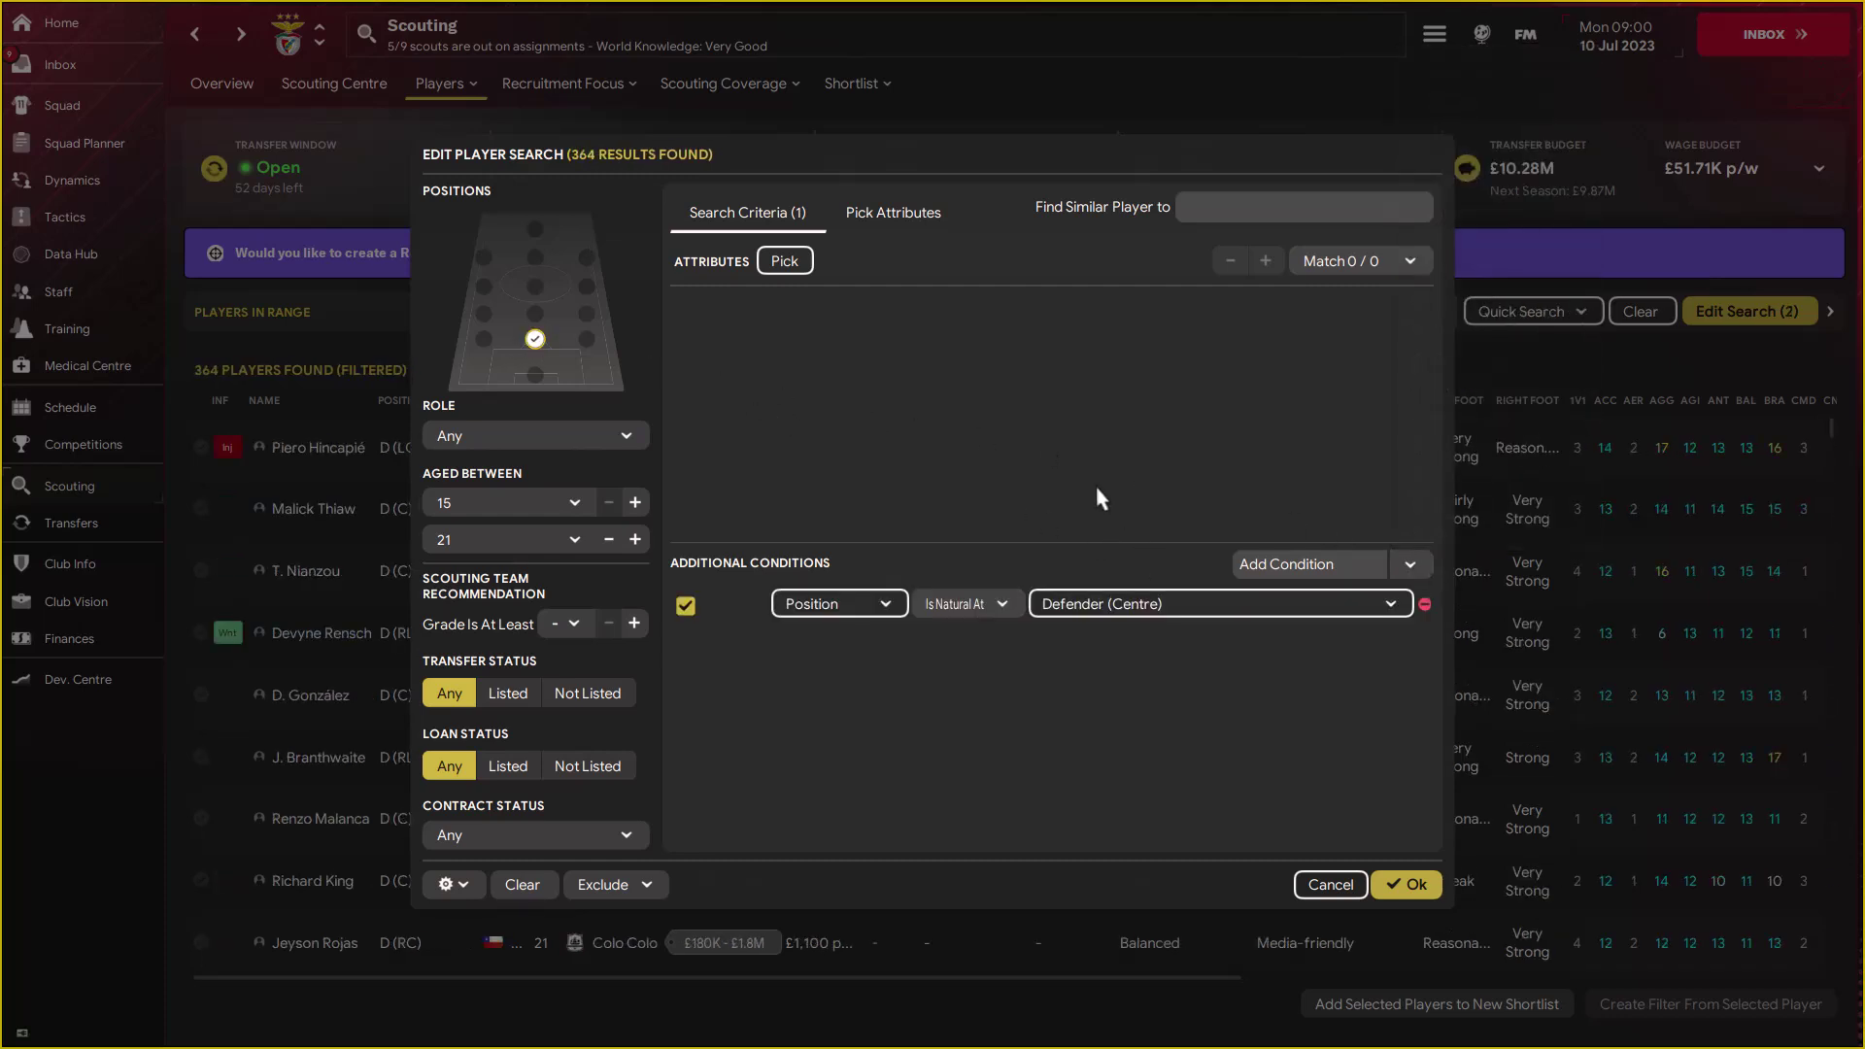
left_click(1408, 884)
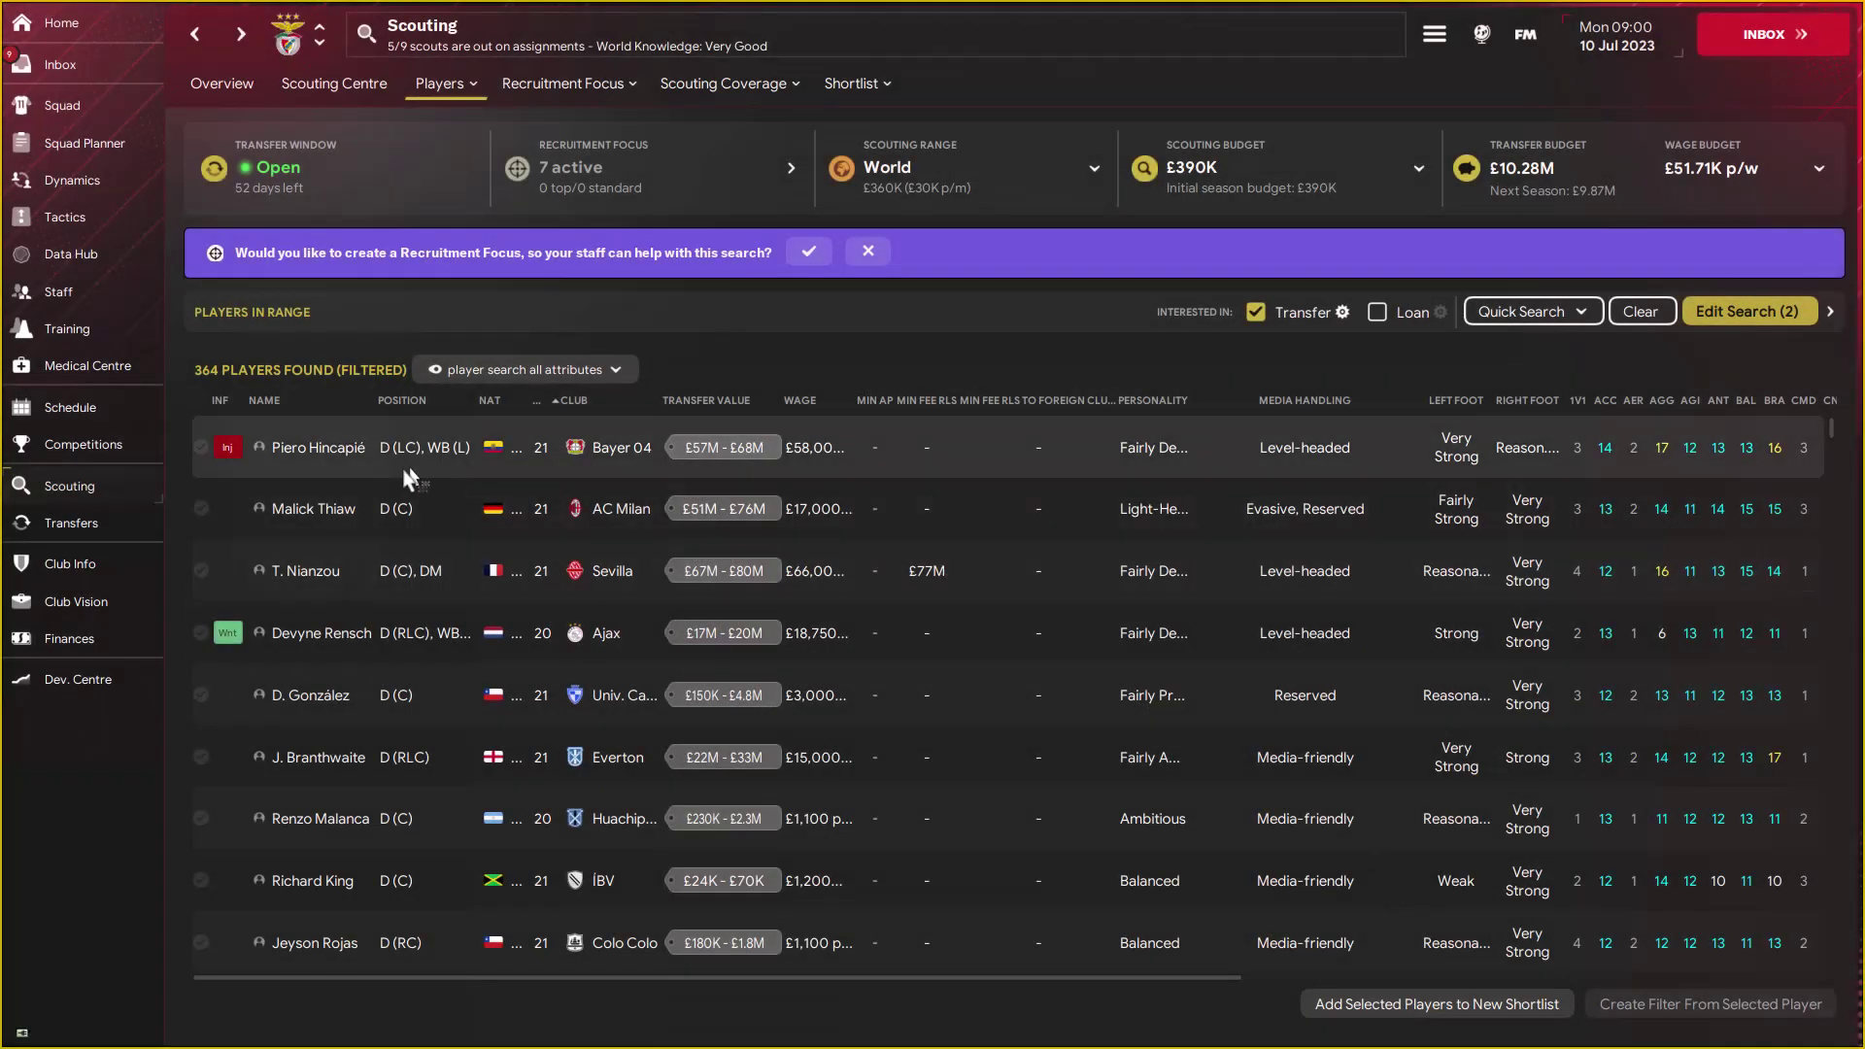
- Export all 364 filtered players as a web page saved under the ScoutingRange name
left_click(440, 524)
key("ctrl+a")
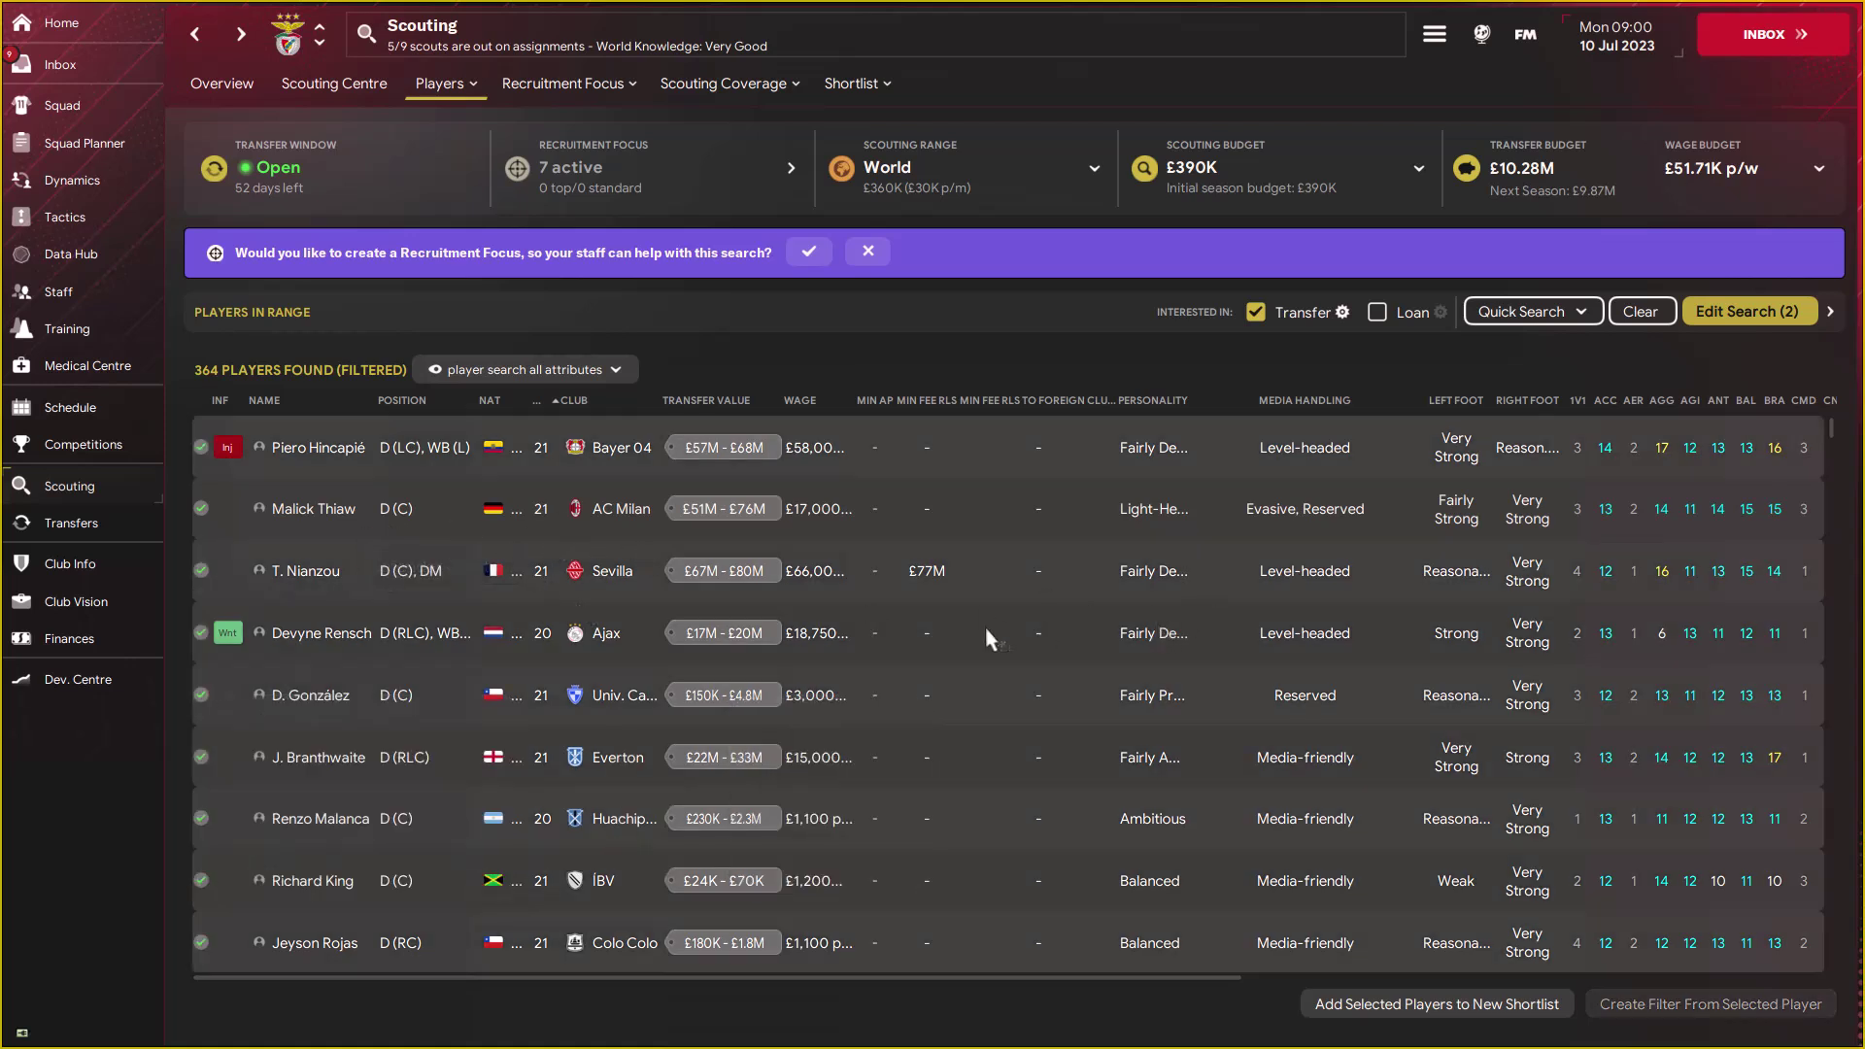
key("ctrl+p")
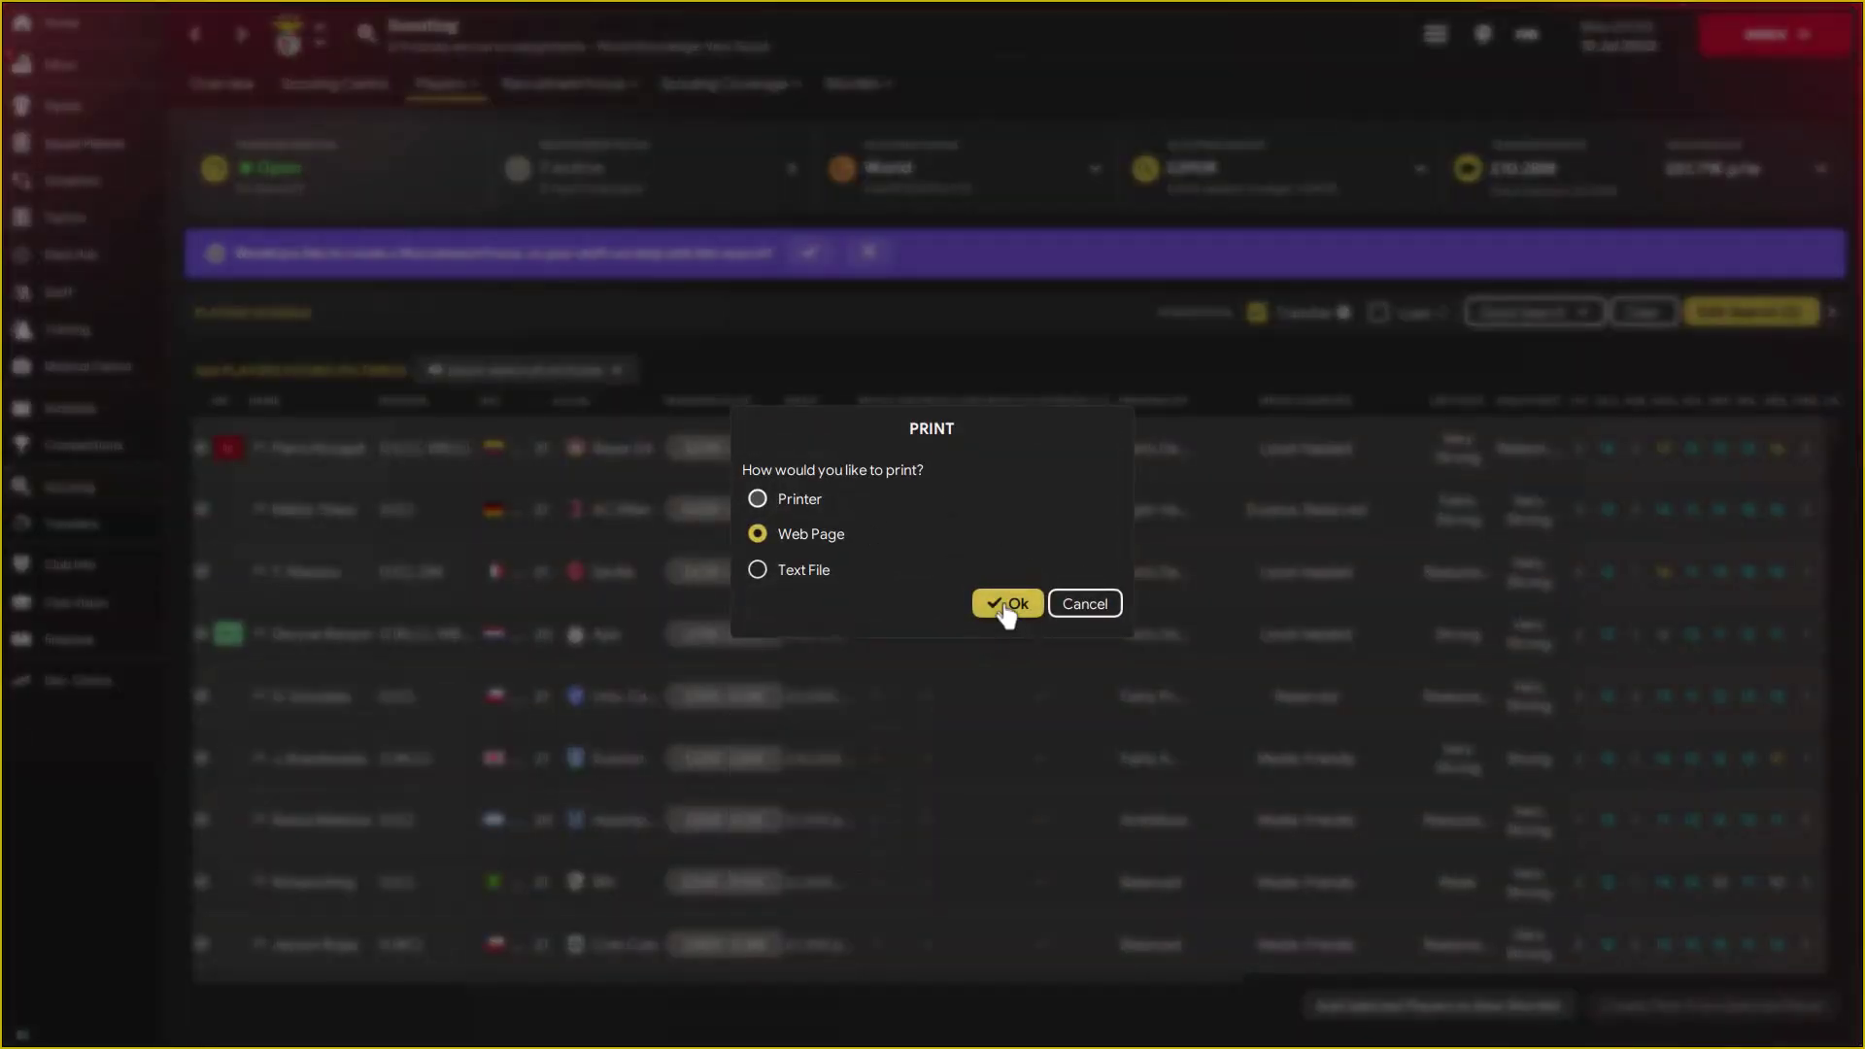
left_click(1006, 604)
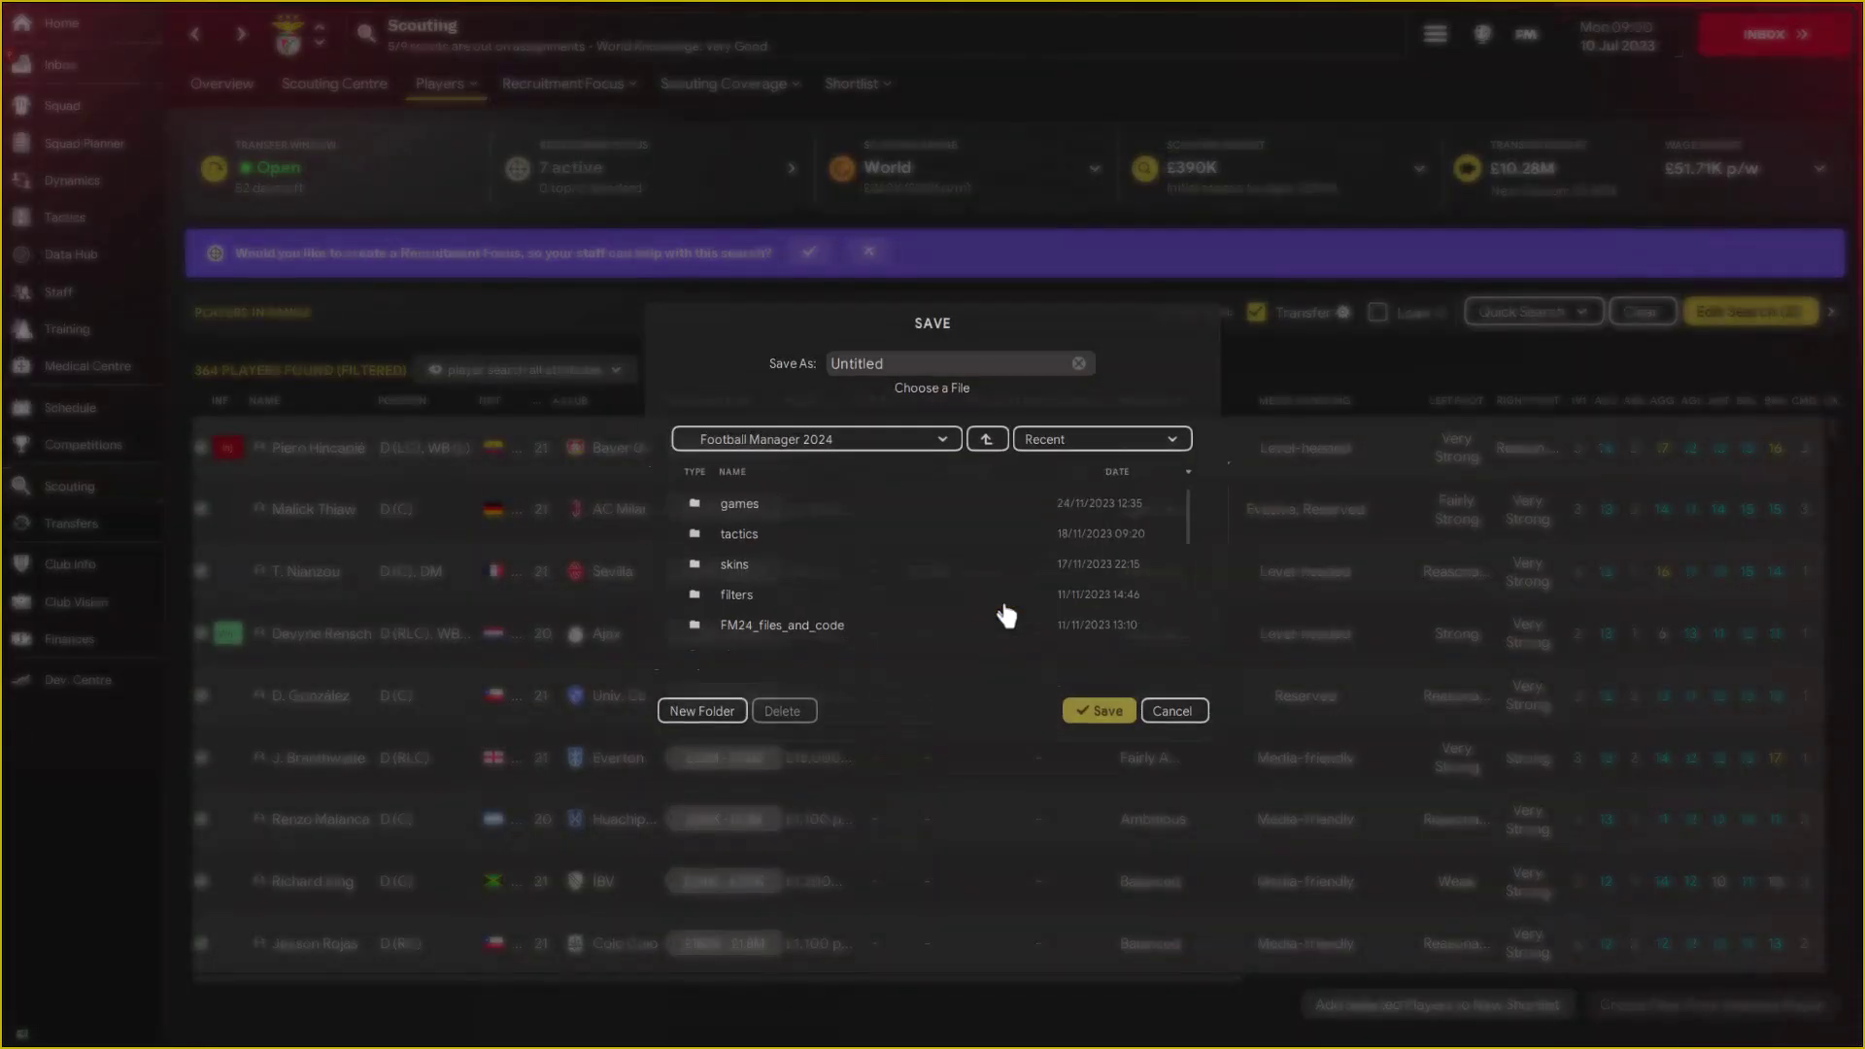
left_click(889, 335)
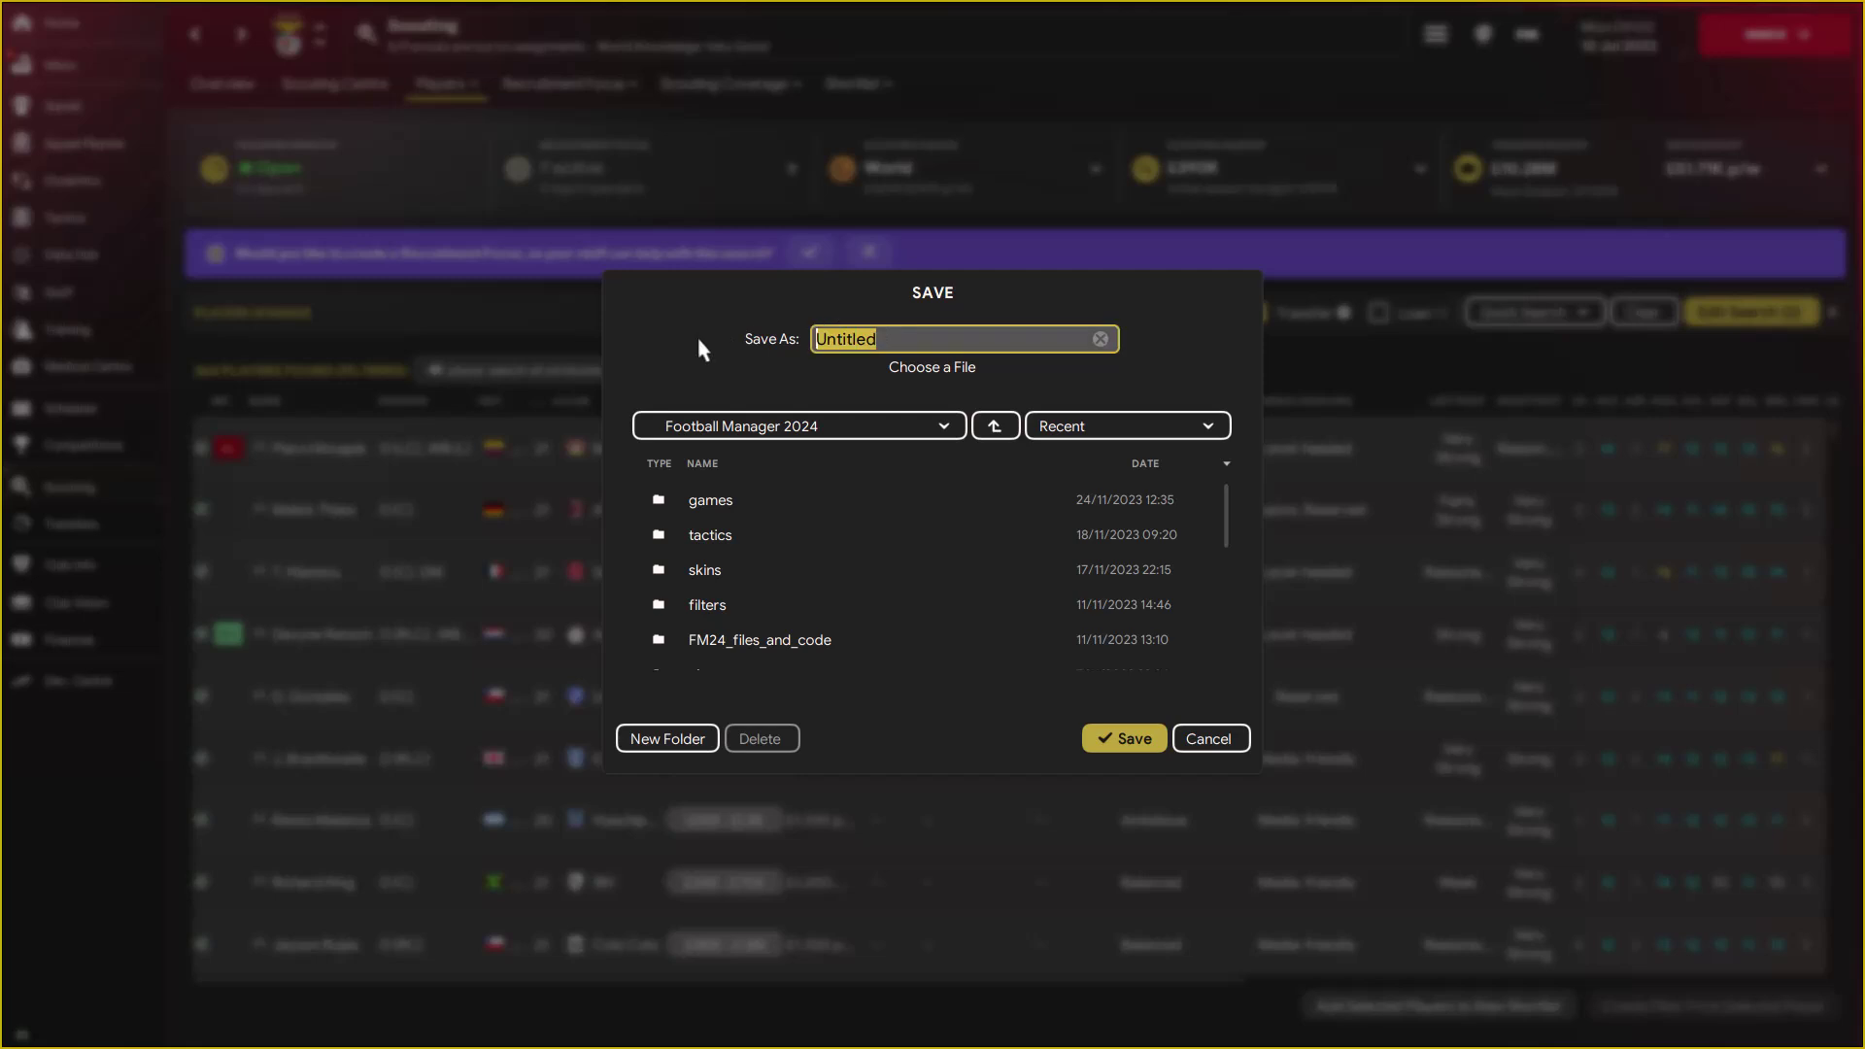
type("Scouting")
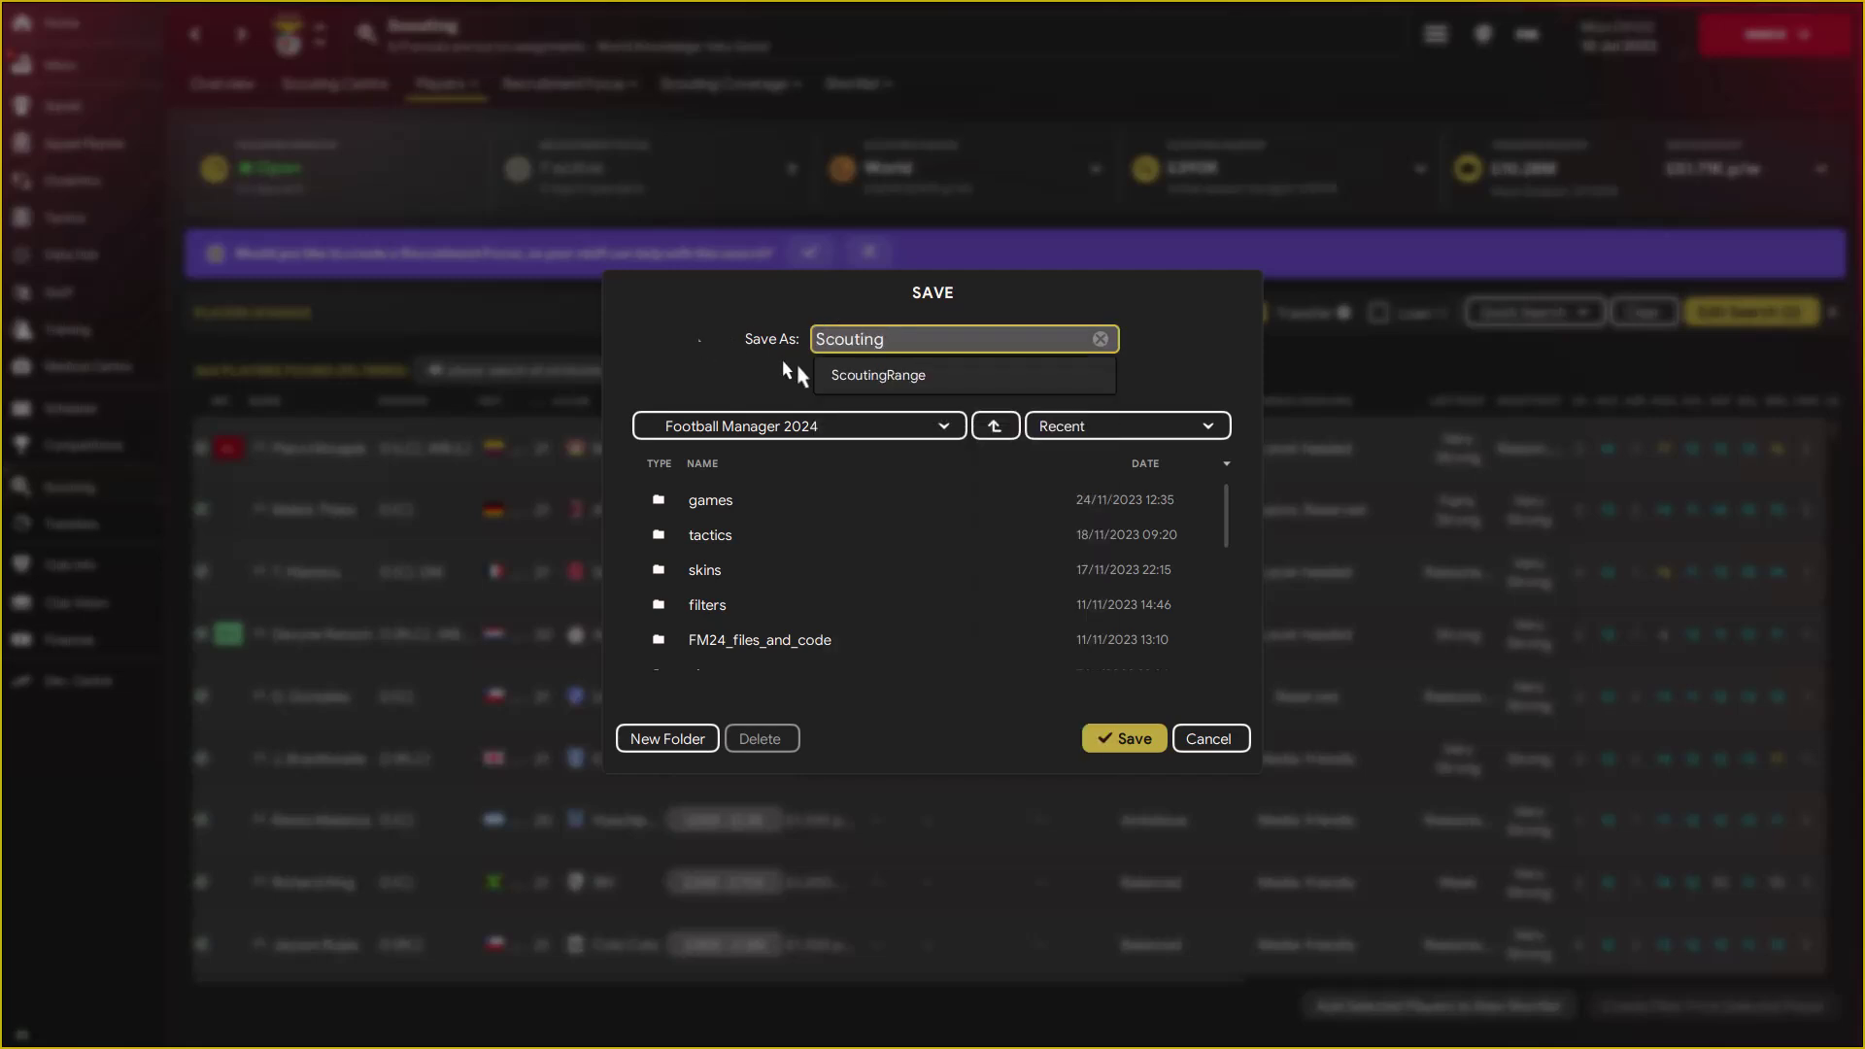
left_click(908, 379)
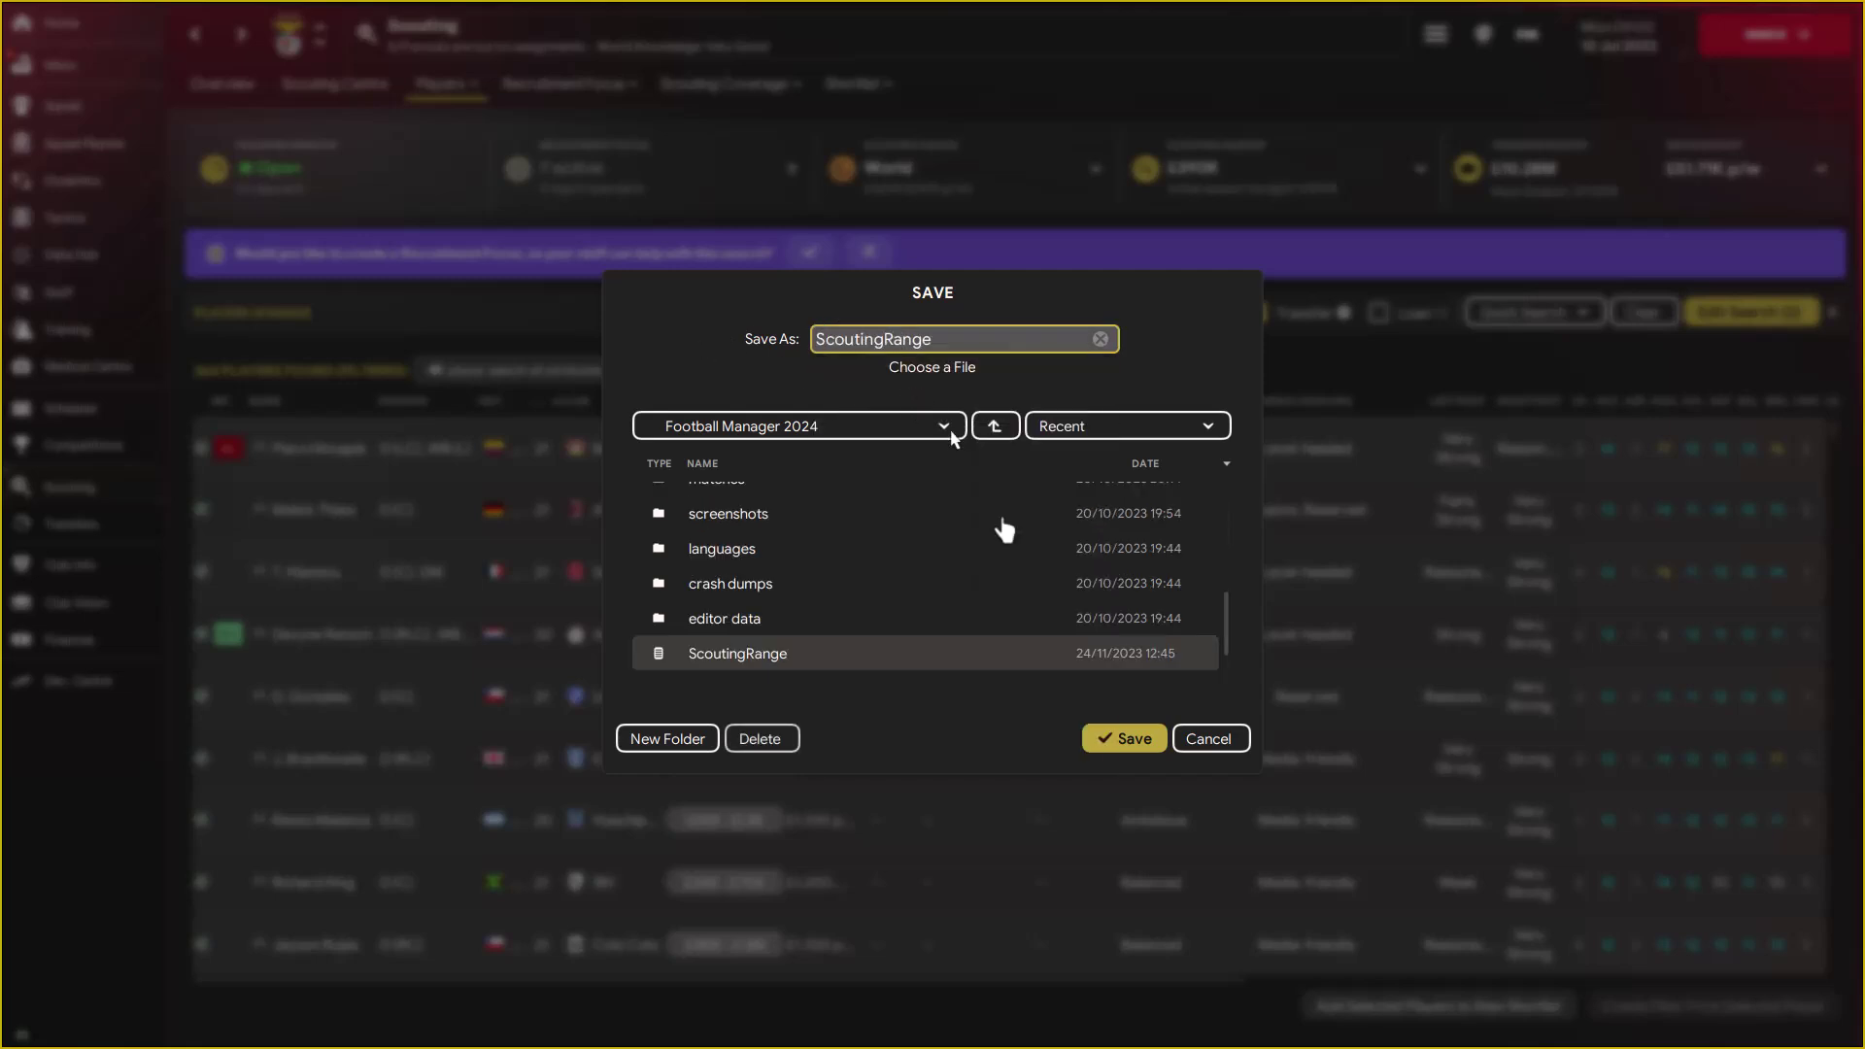
left_click(1110, 740)
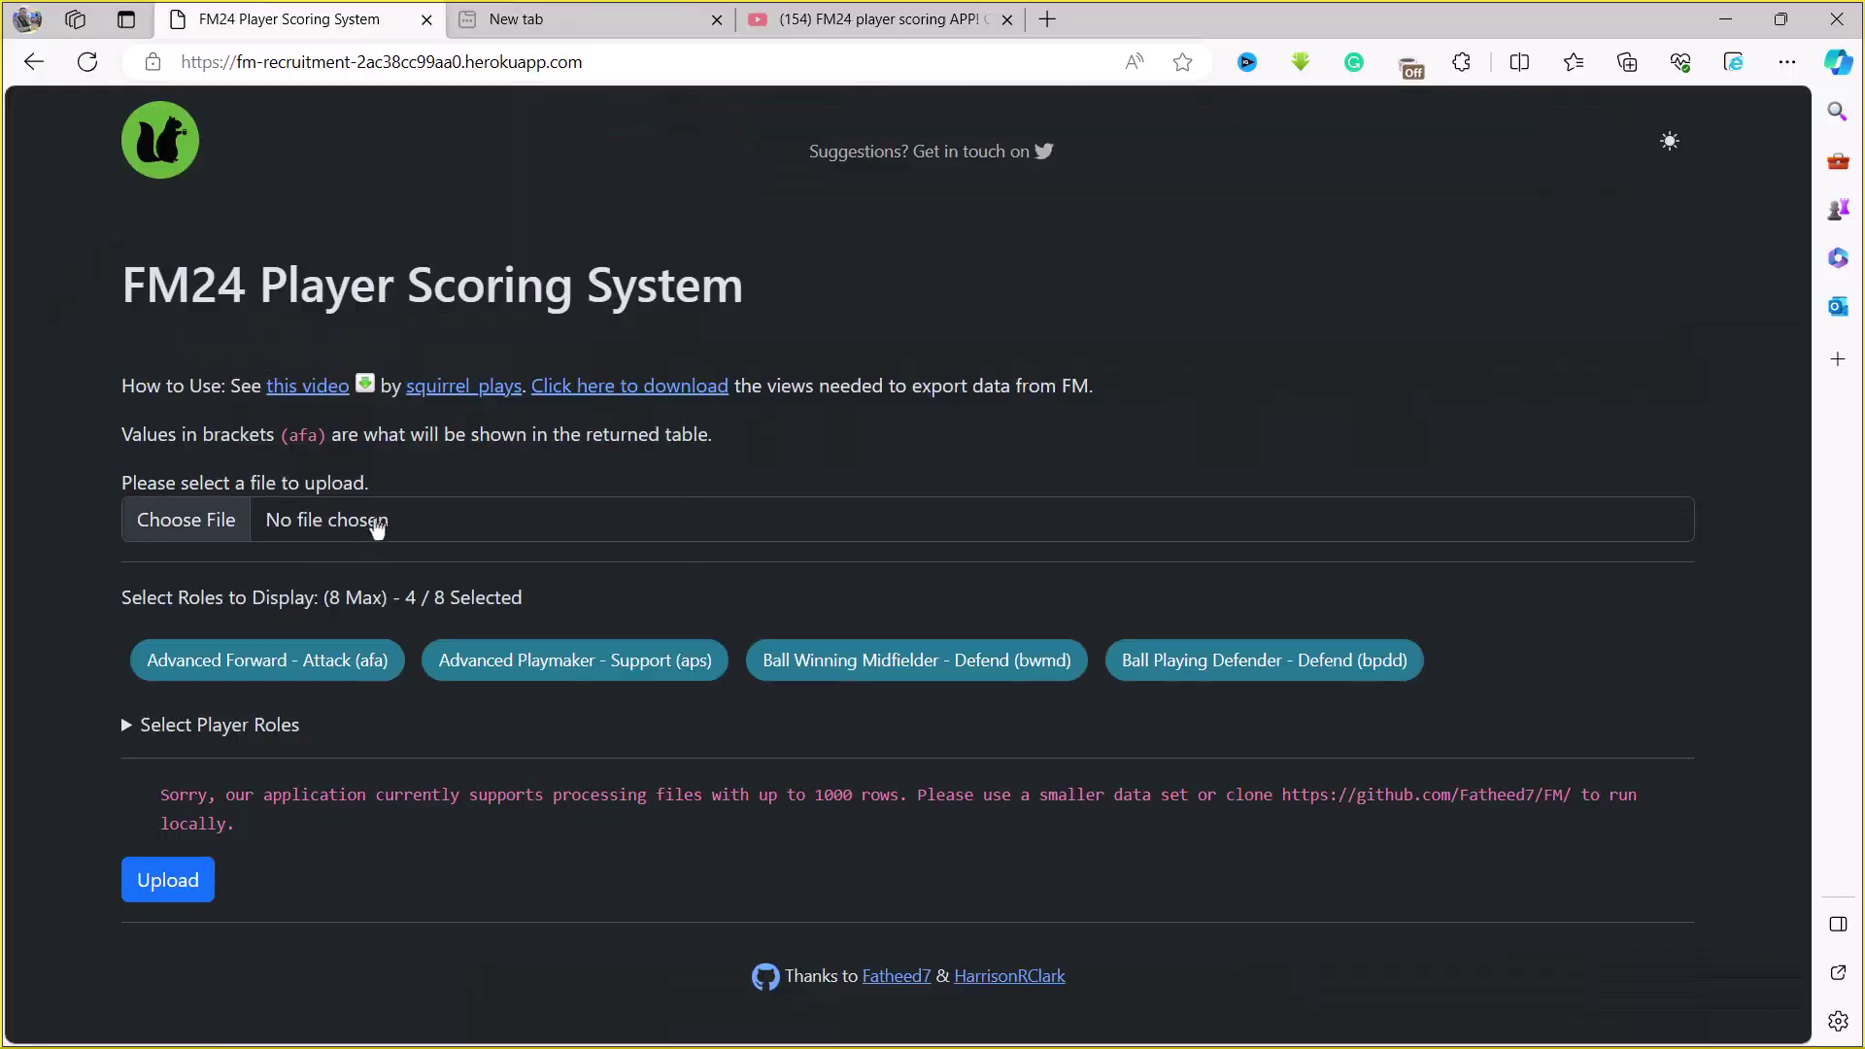
- Upload ScoutingRange.html to get afa, aps, bwmd and bpdd scores for the centre-backs
left_click(377, 524)
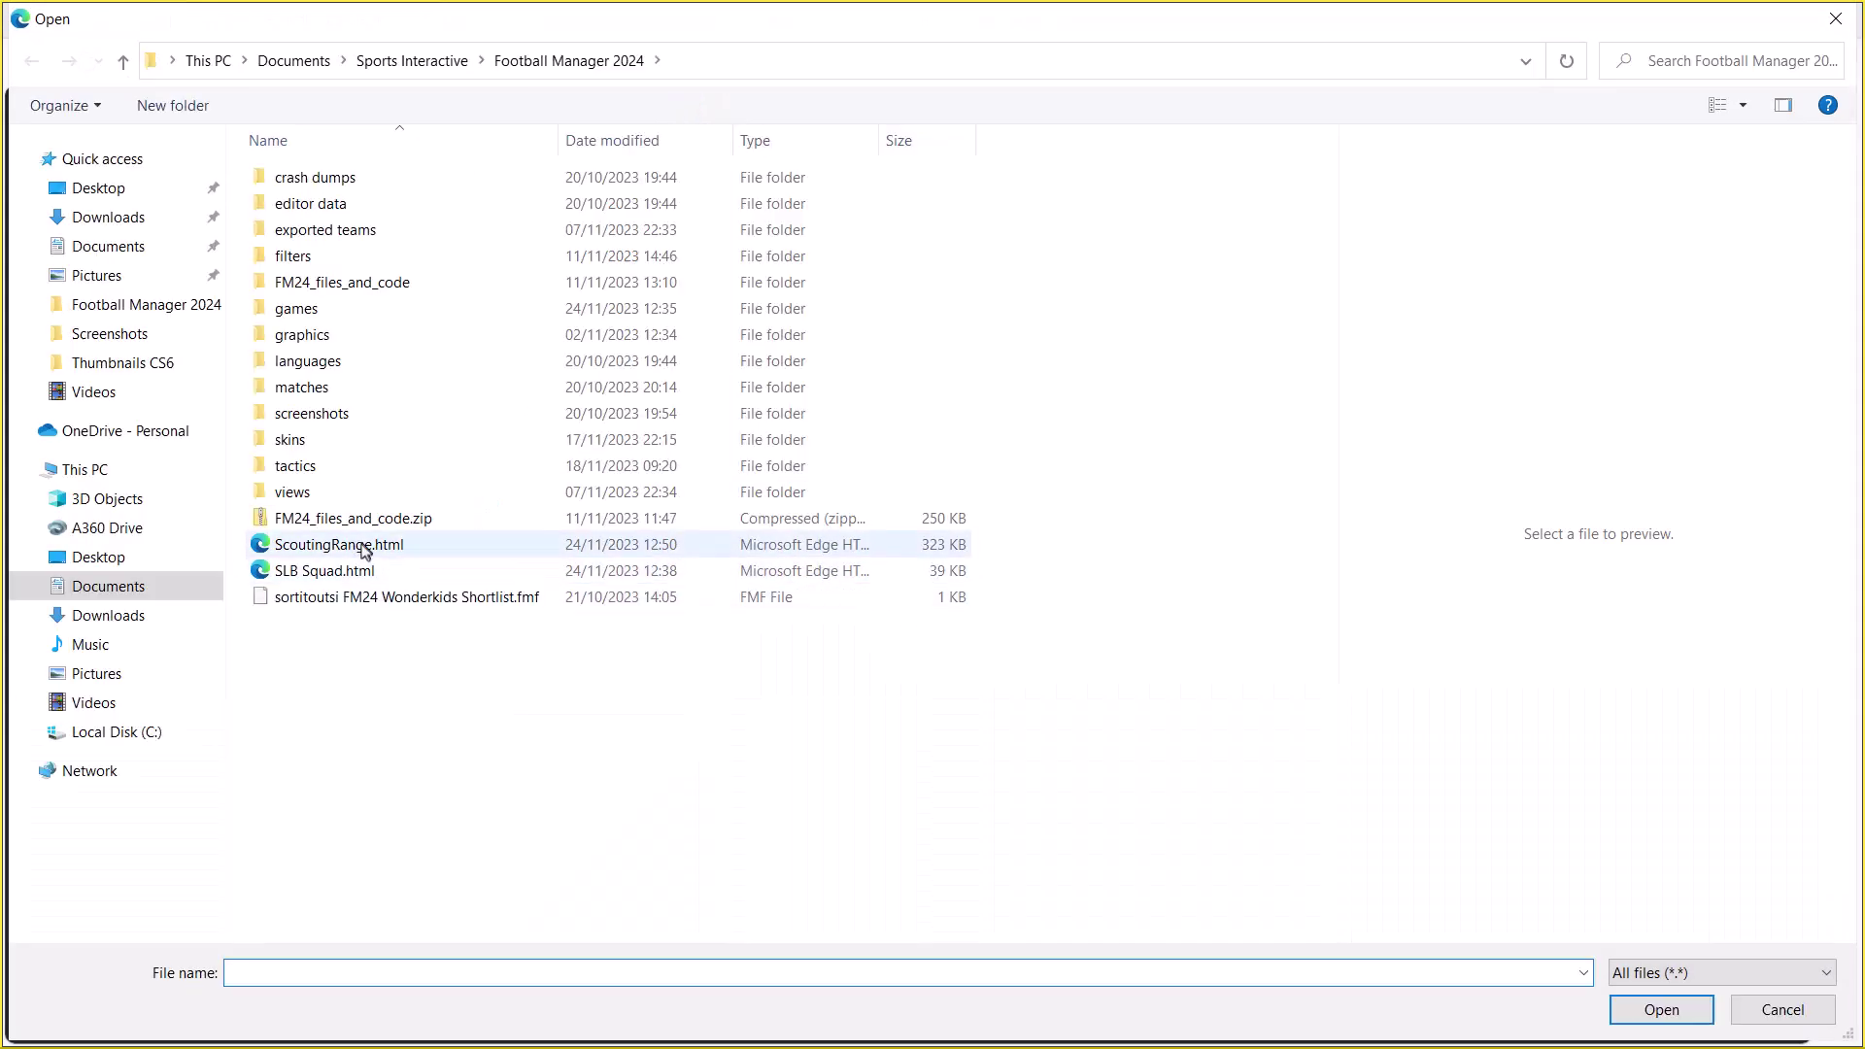
left_click(364, 550)
left_click(1661, 1009)
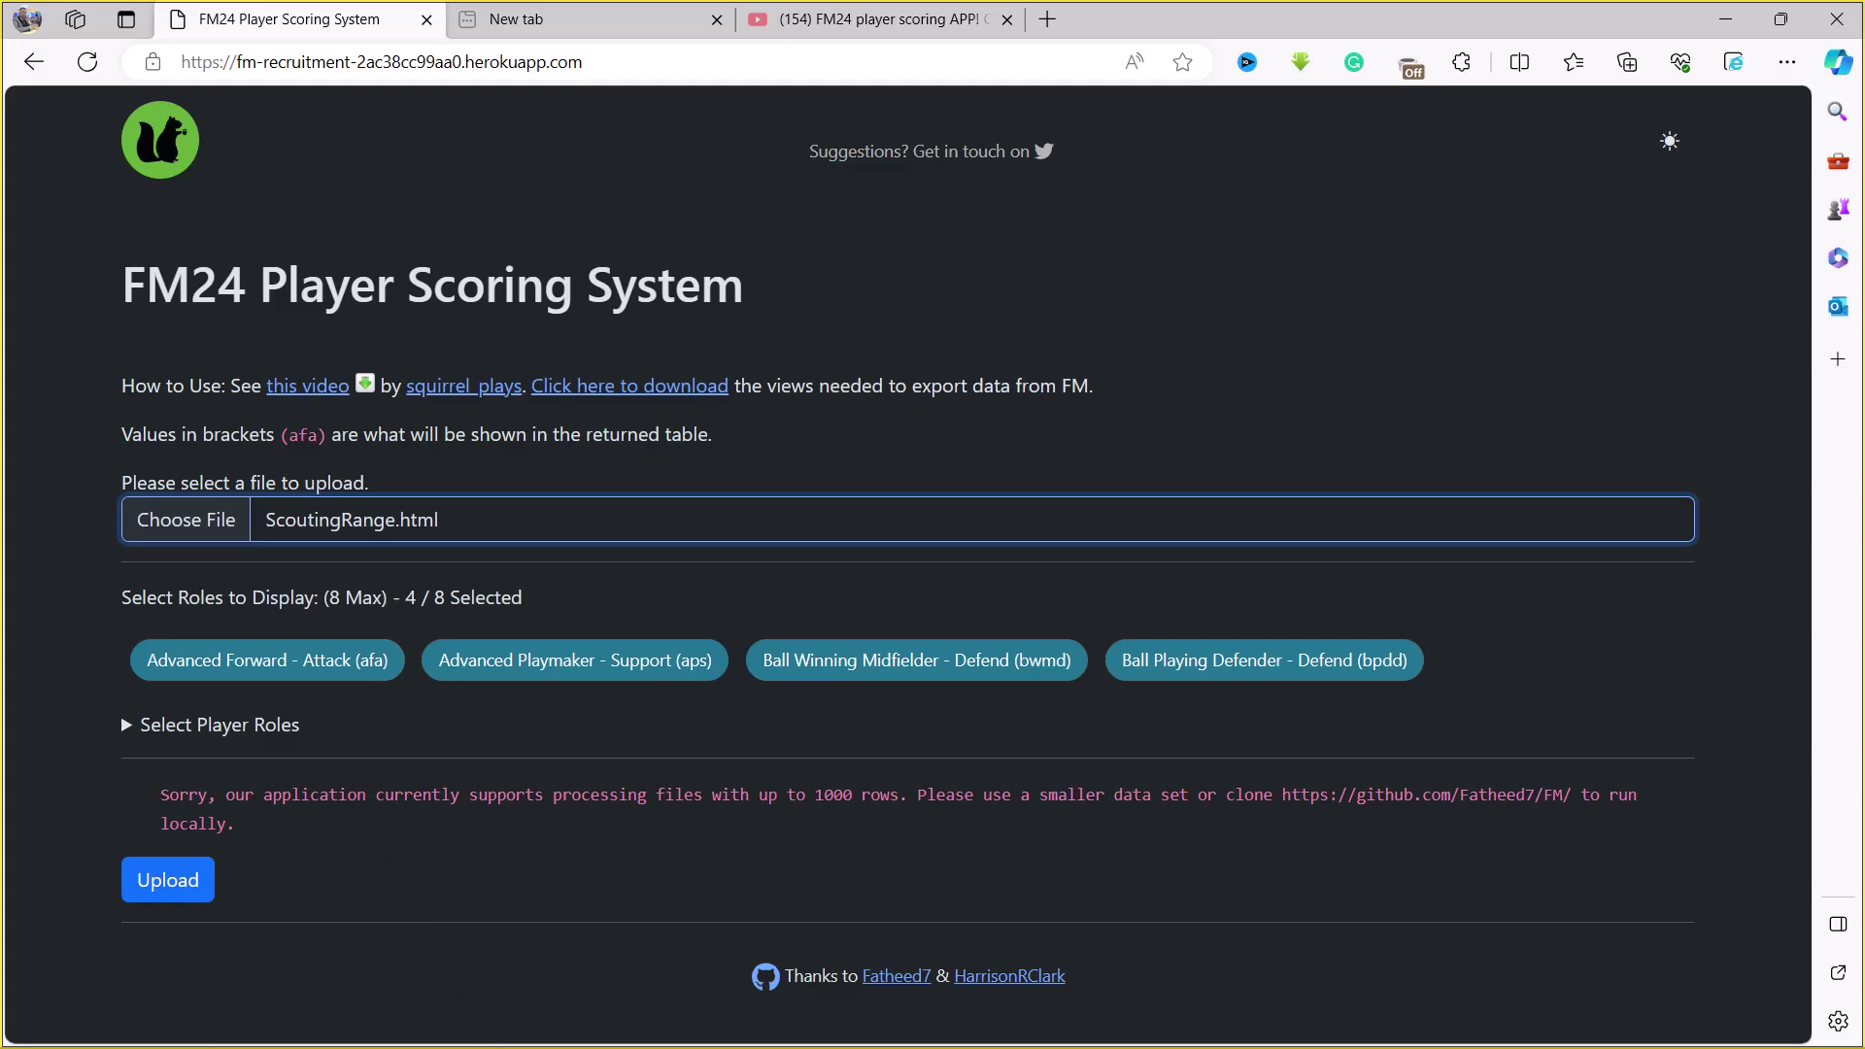
left_click(168, 880)
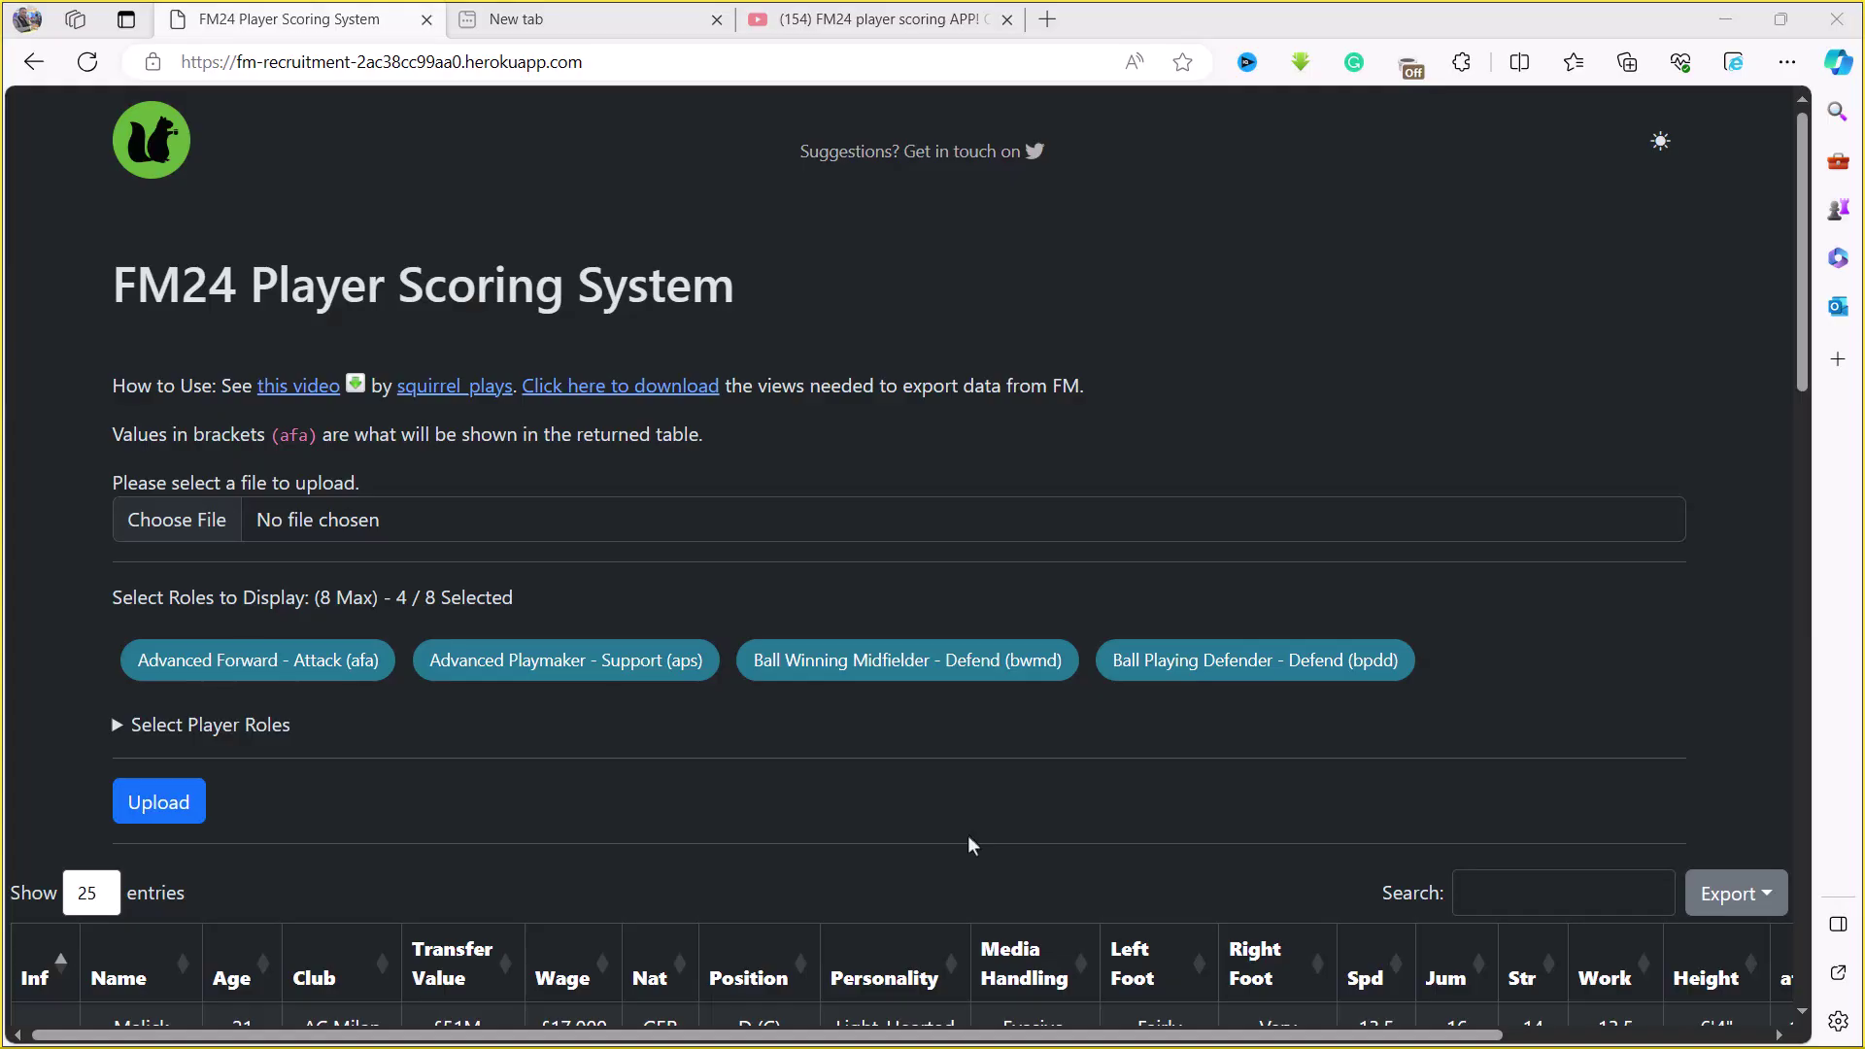
scroll(968, 836, "down", 4)
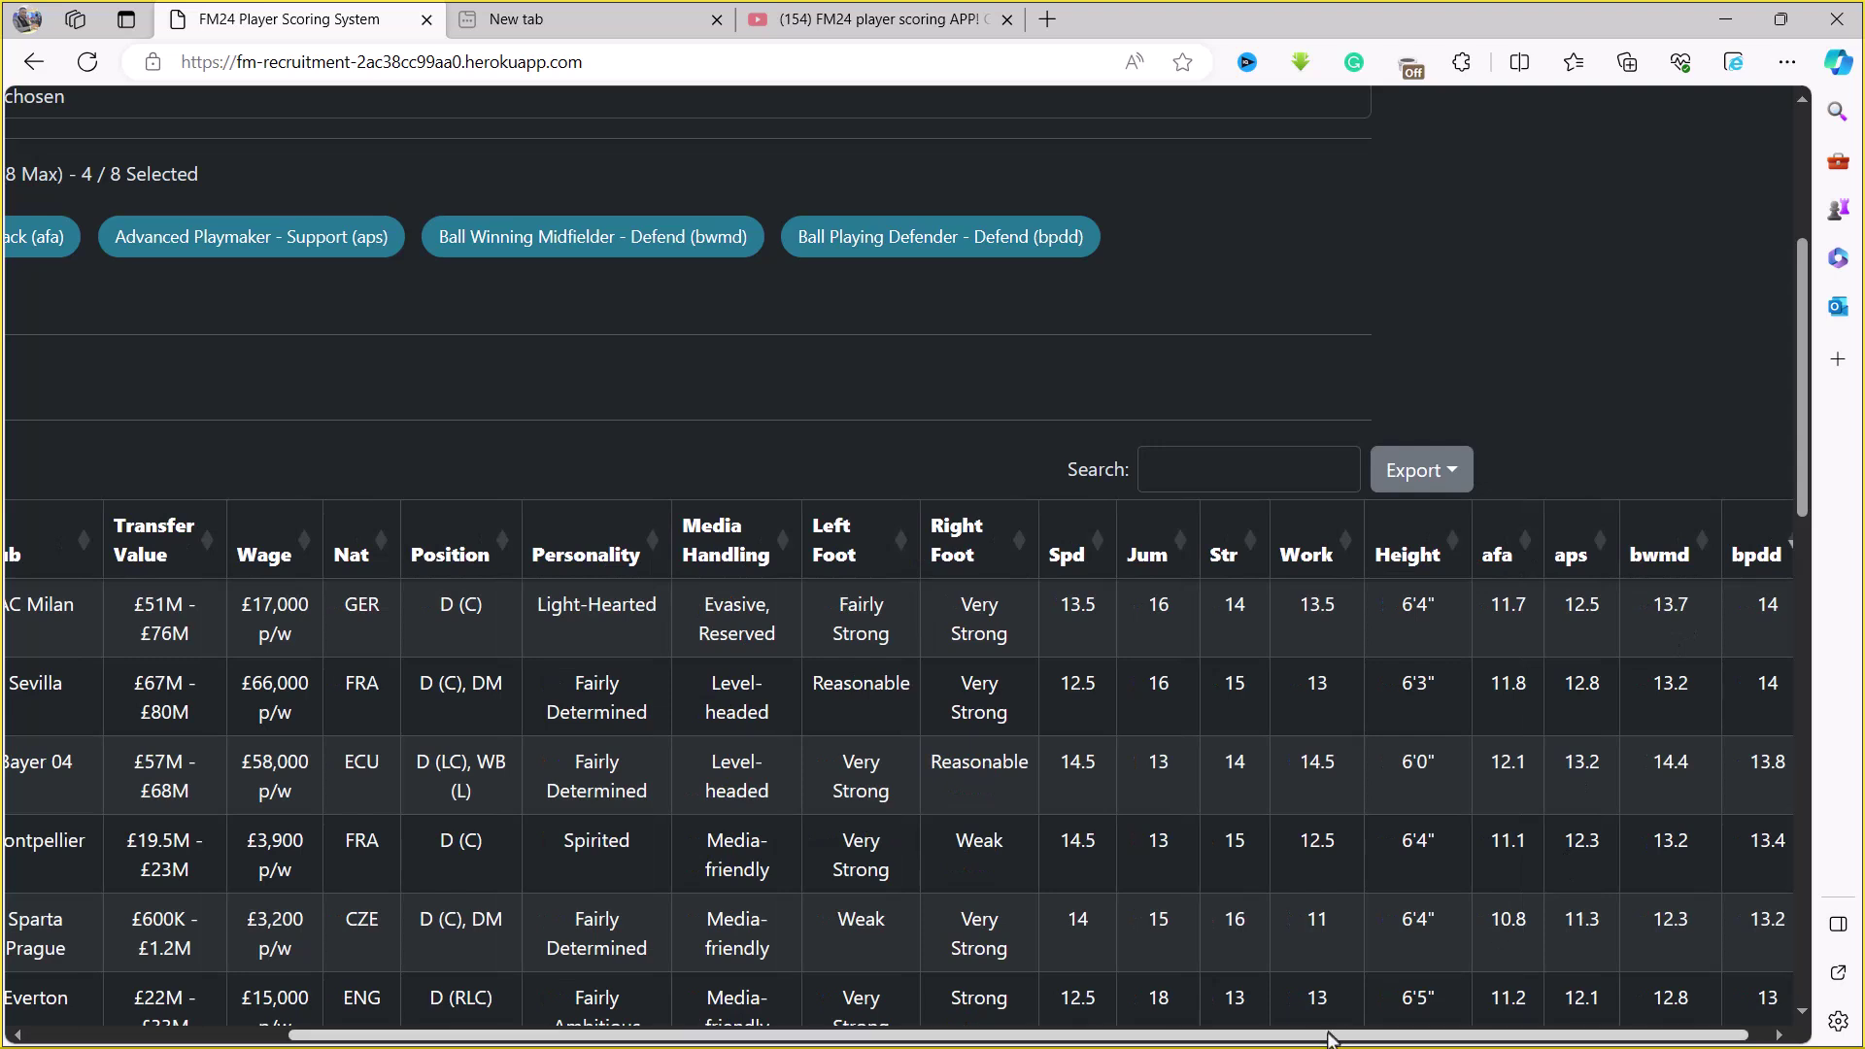
left_click_drag(1331, 1039, 1200, 1035)
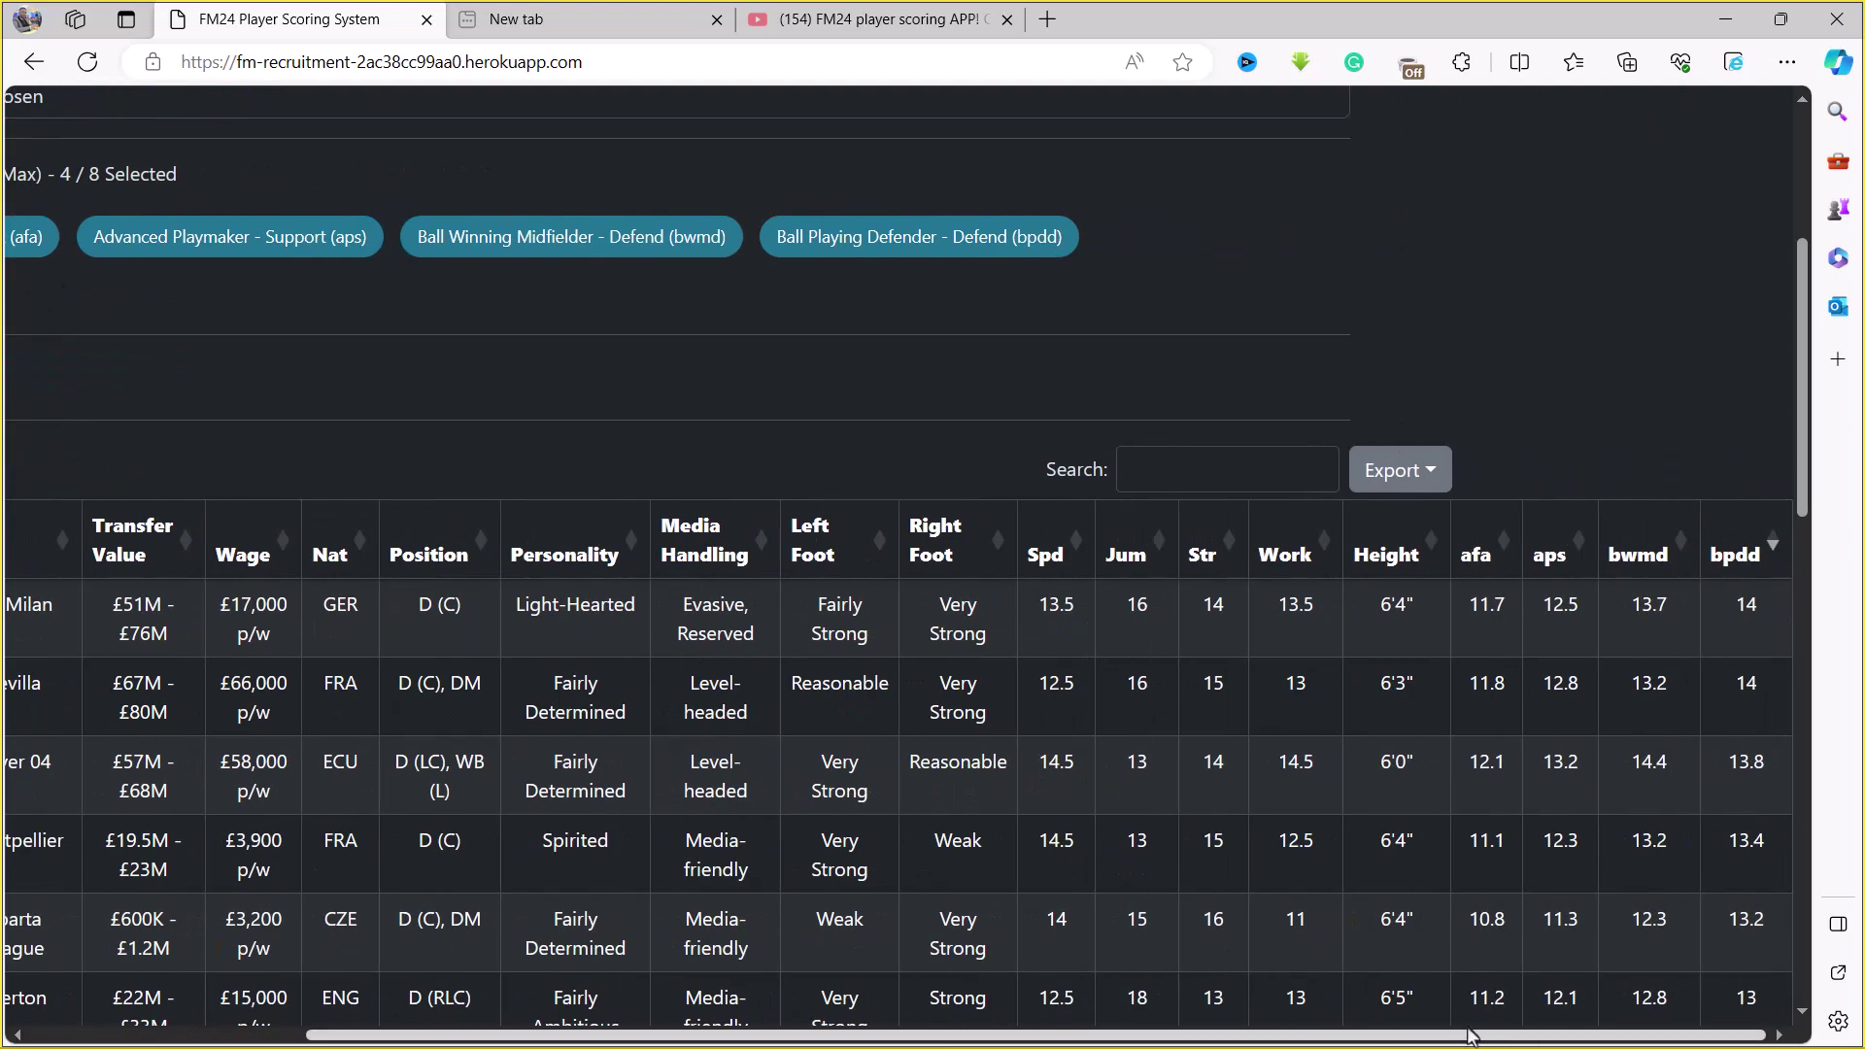
left_click_drag(1452, 1041, 870, 1041)
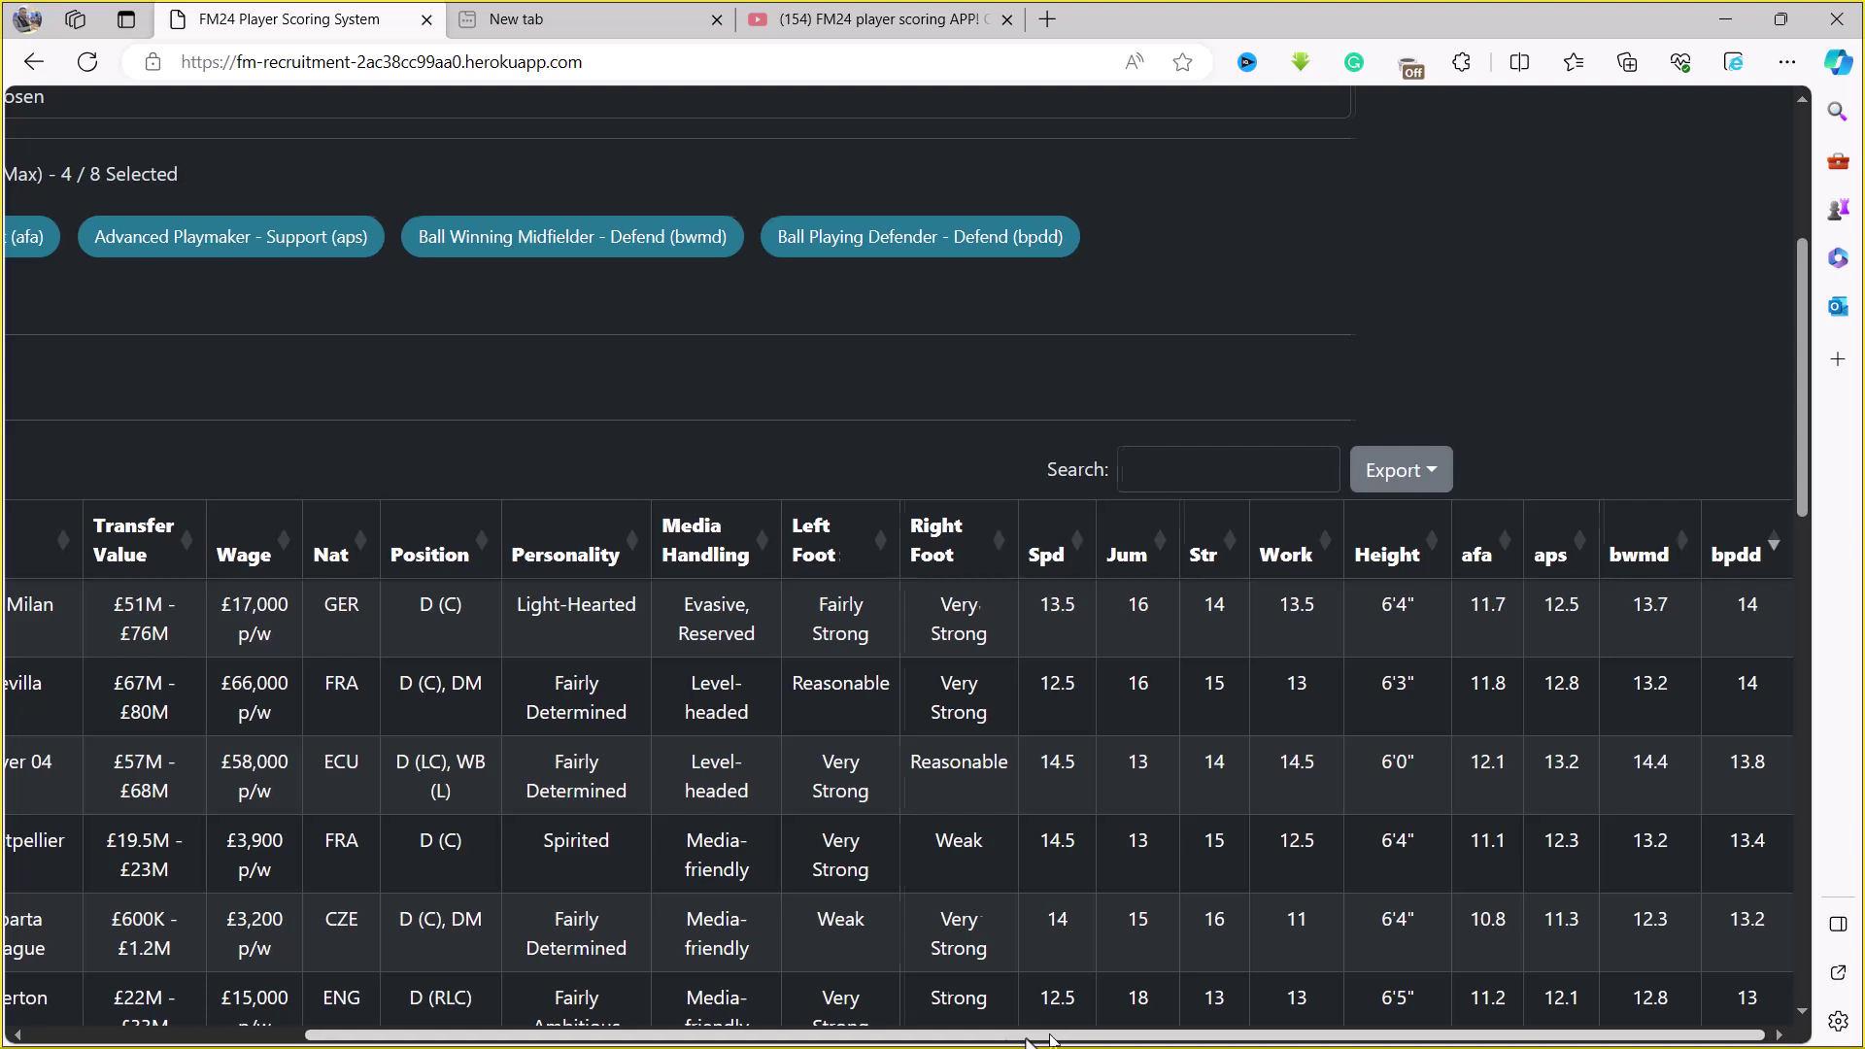
left_click_drag(1054, 1035, 780, 1036)
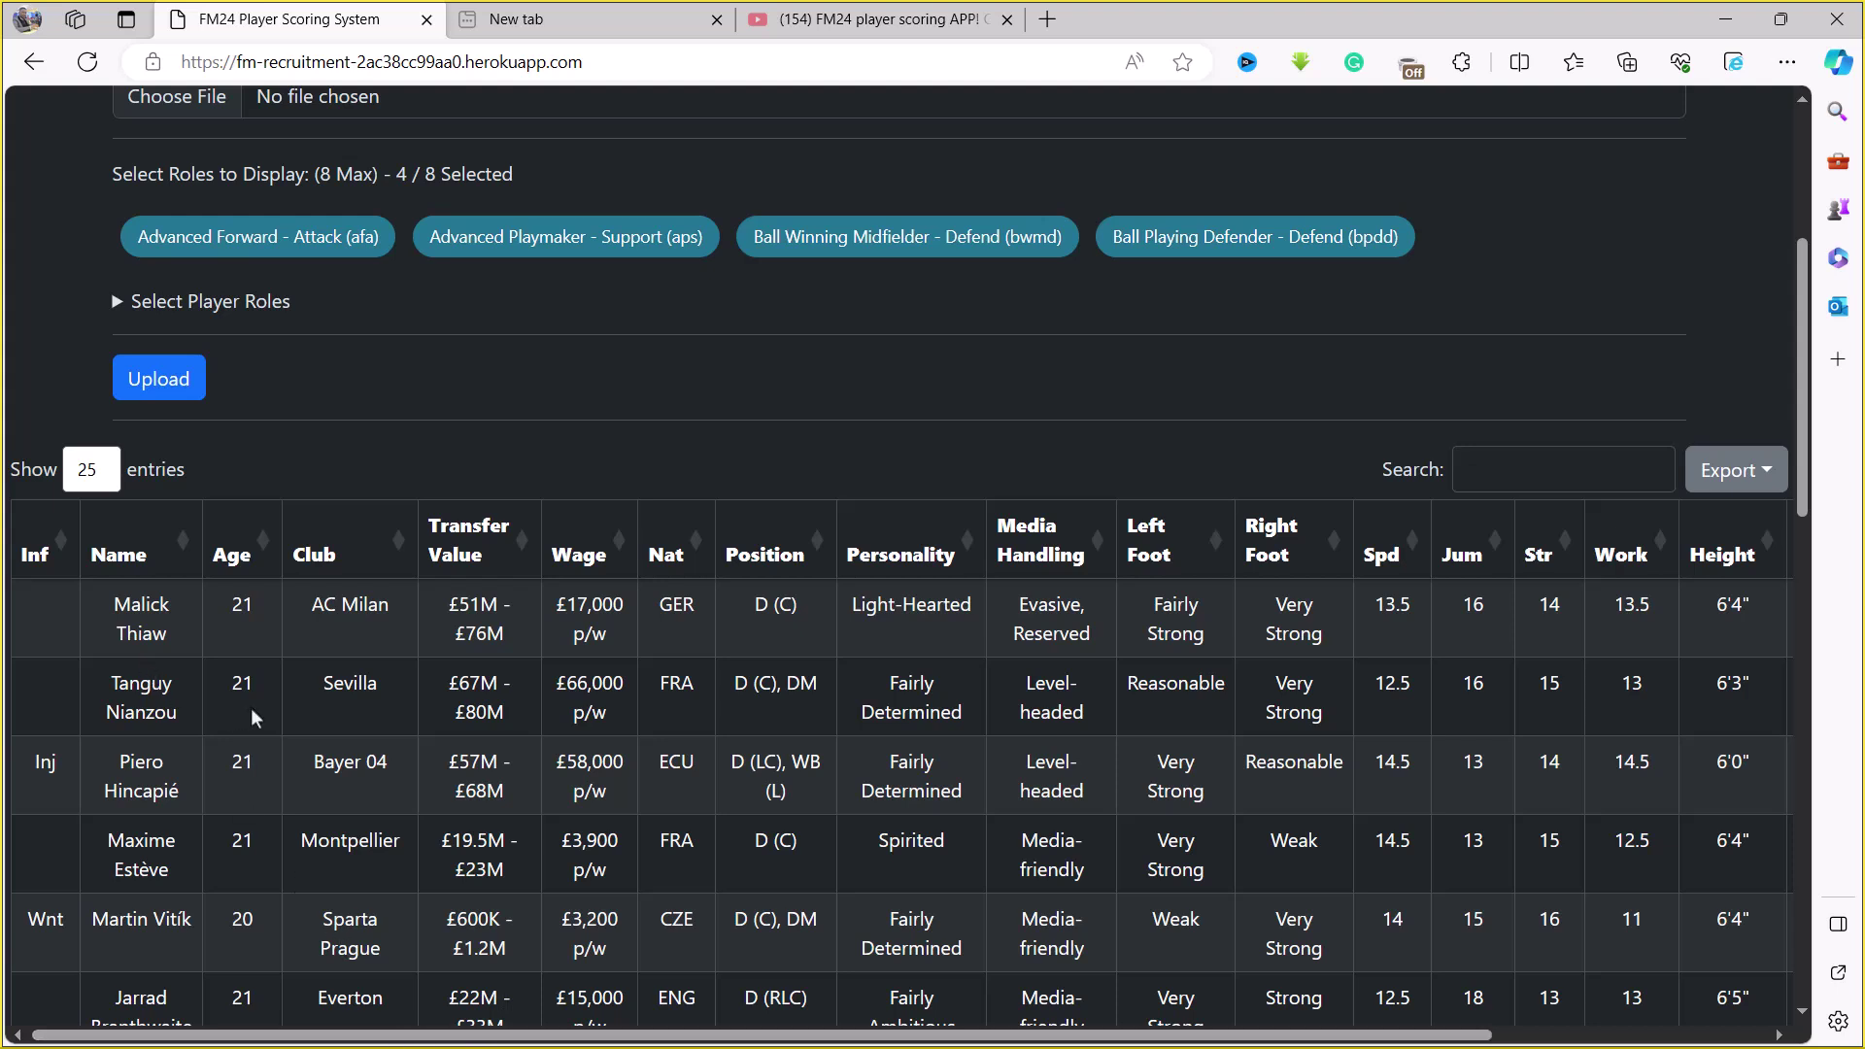
scroll(254, 719, "down", 1)
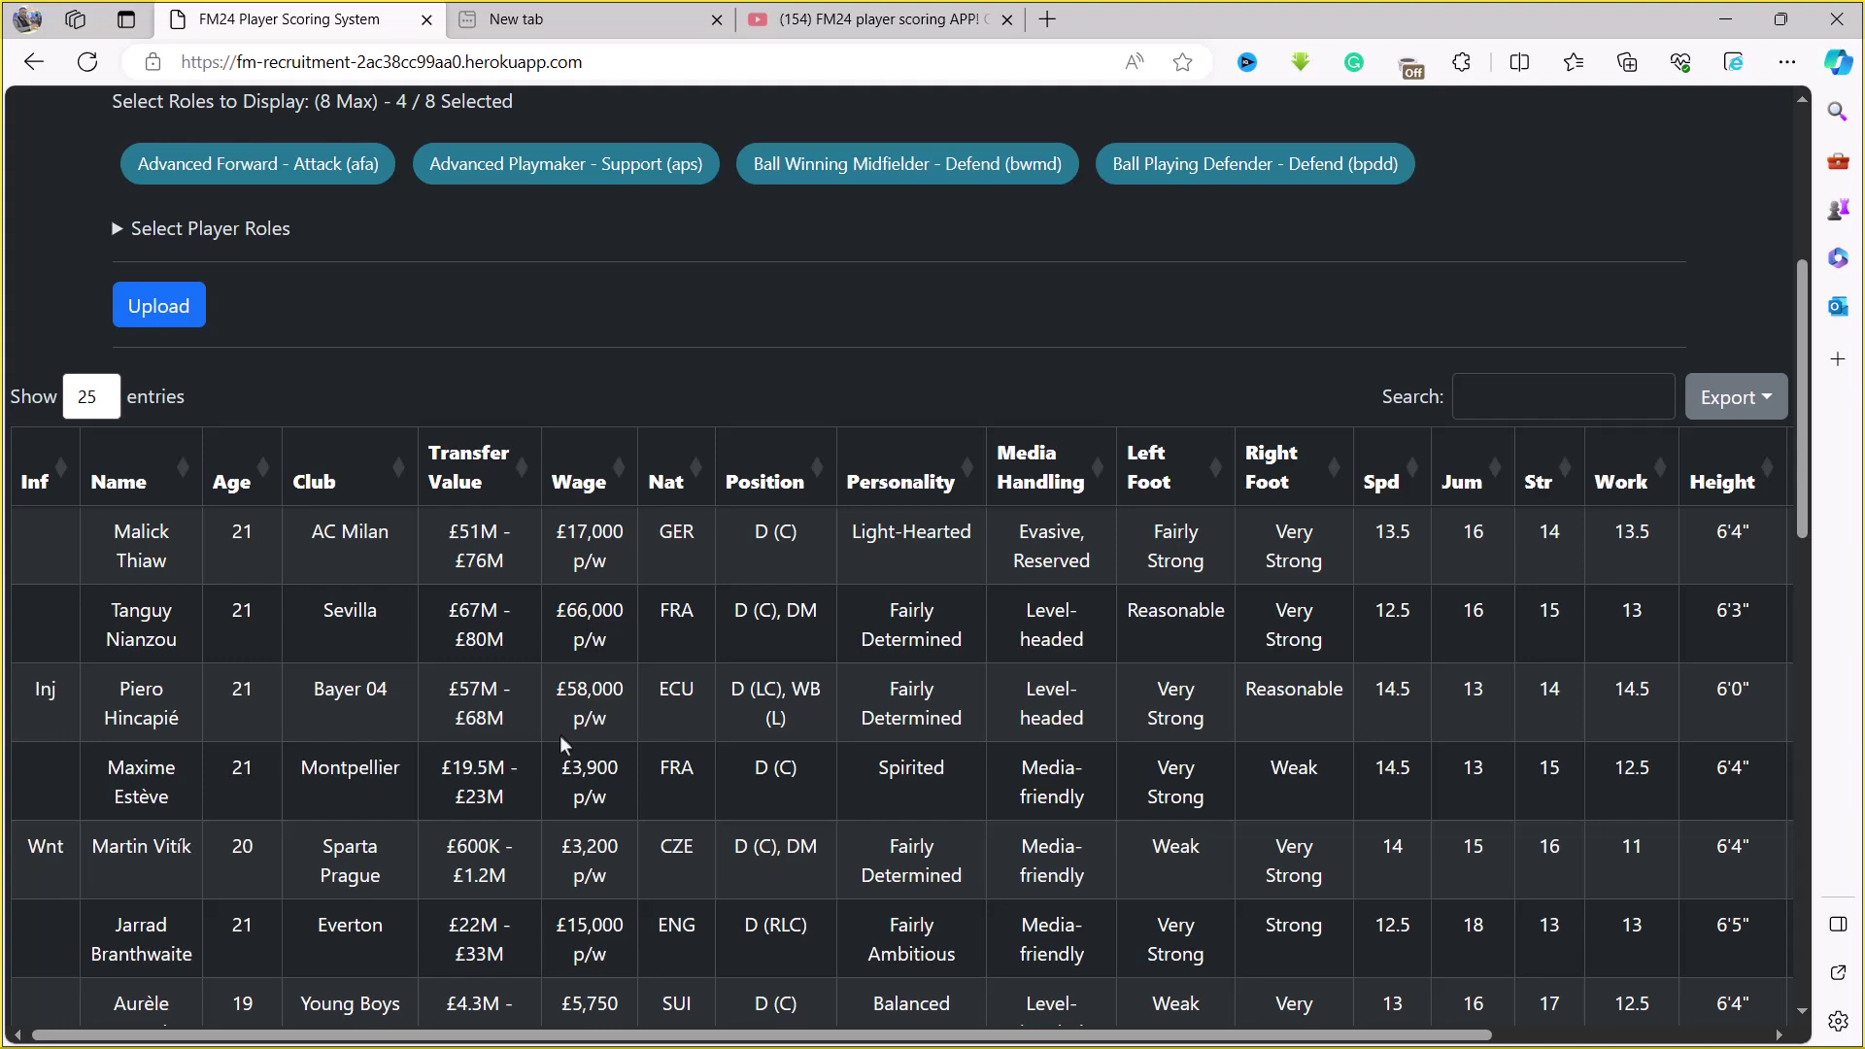
- Glance at the YouTube tutorial video, then return to the player scoring page
left_click(884, 17)
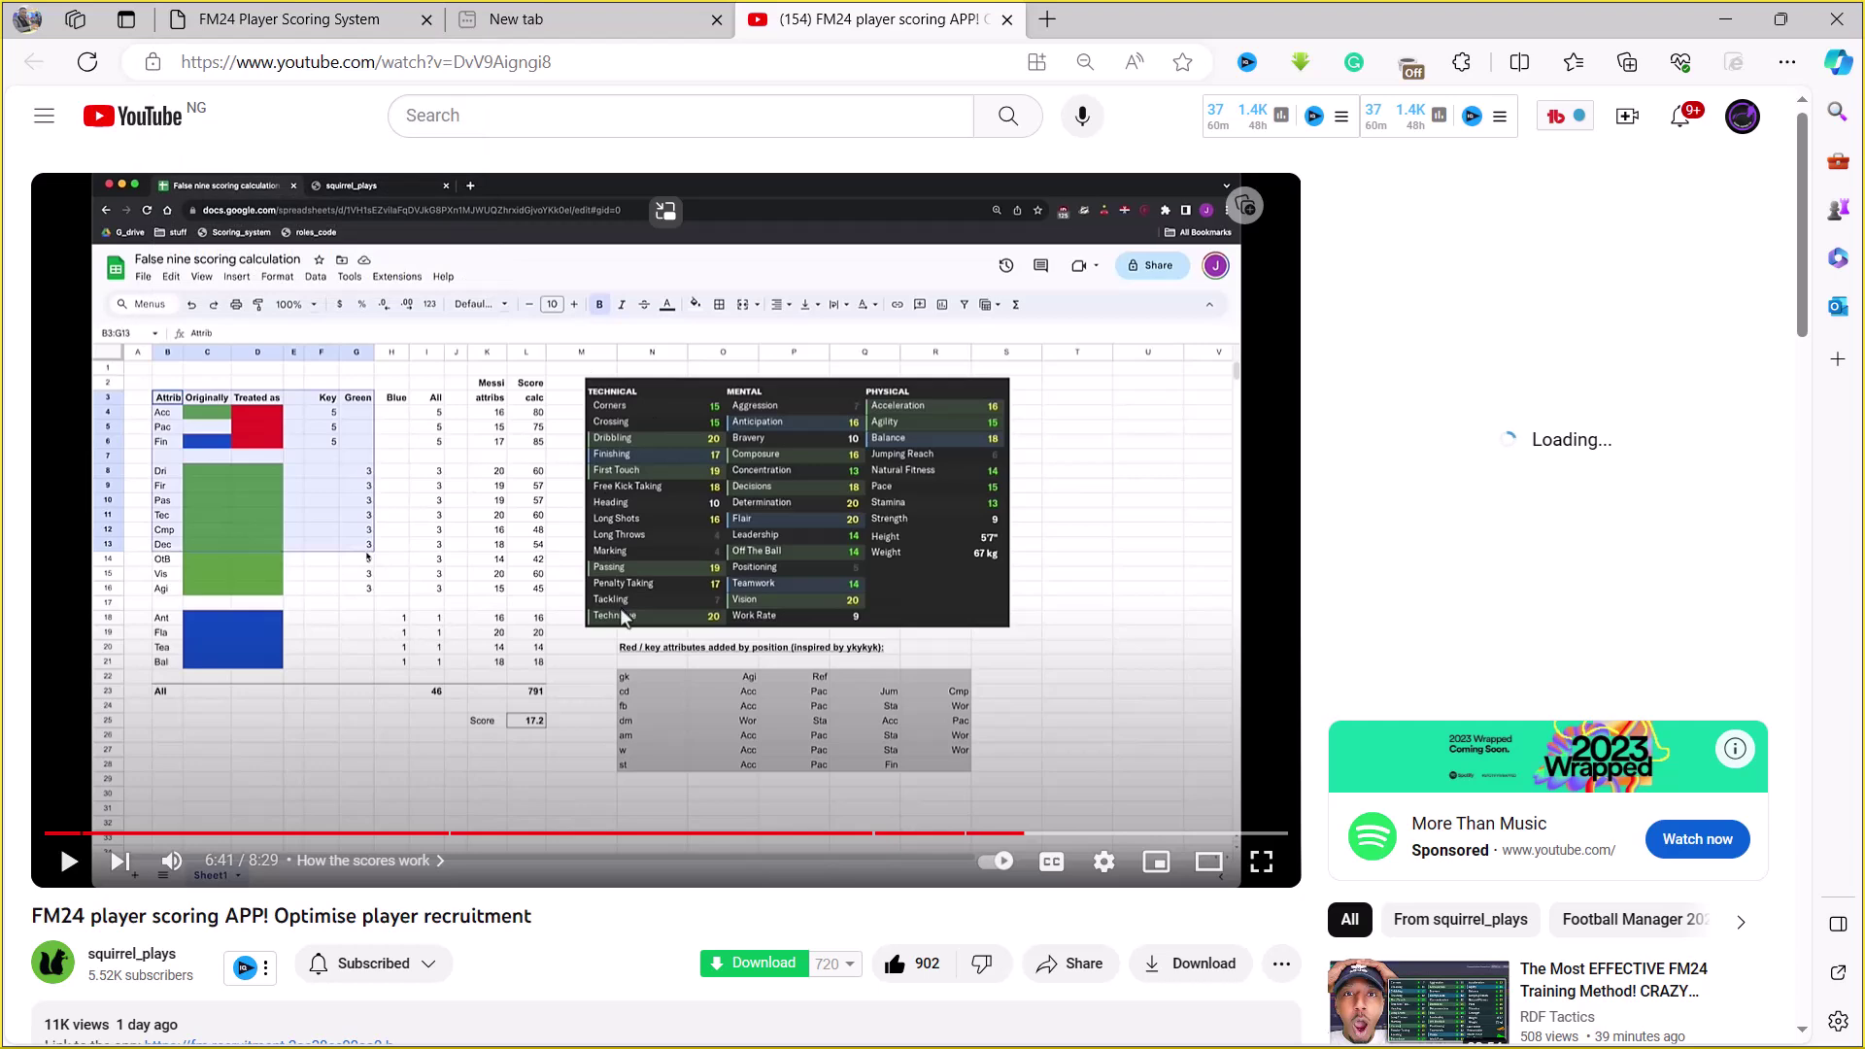
left_click(372, 19)
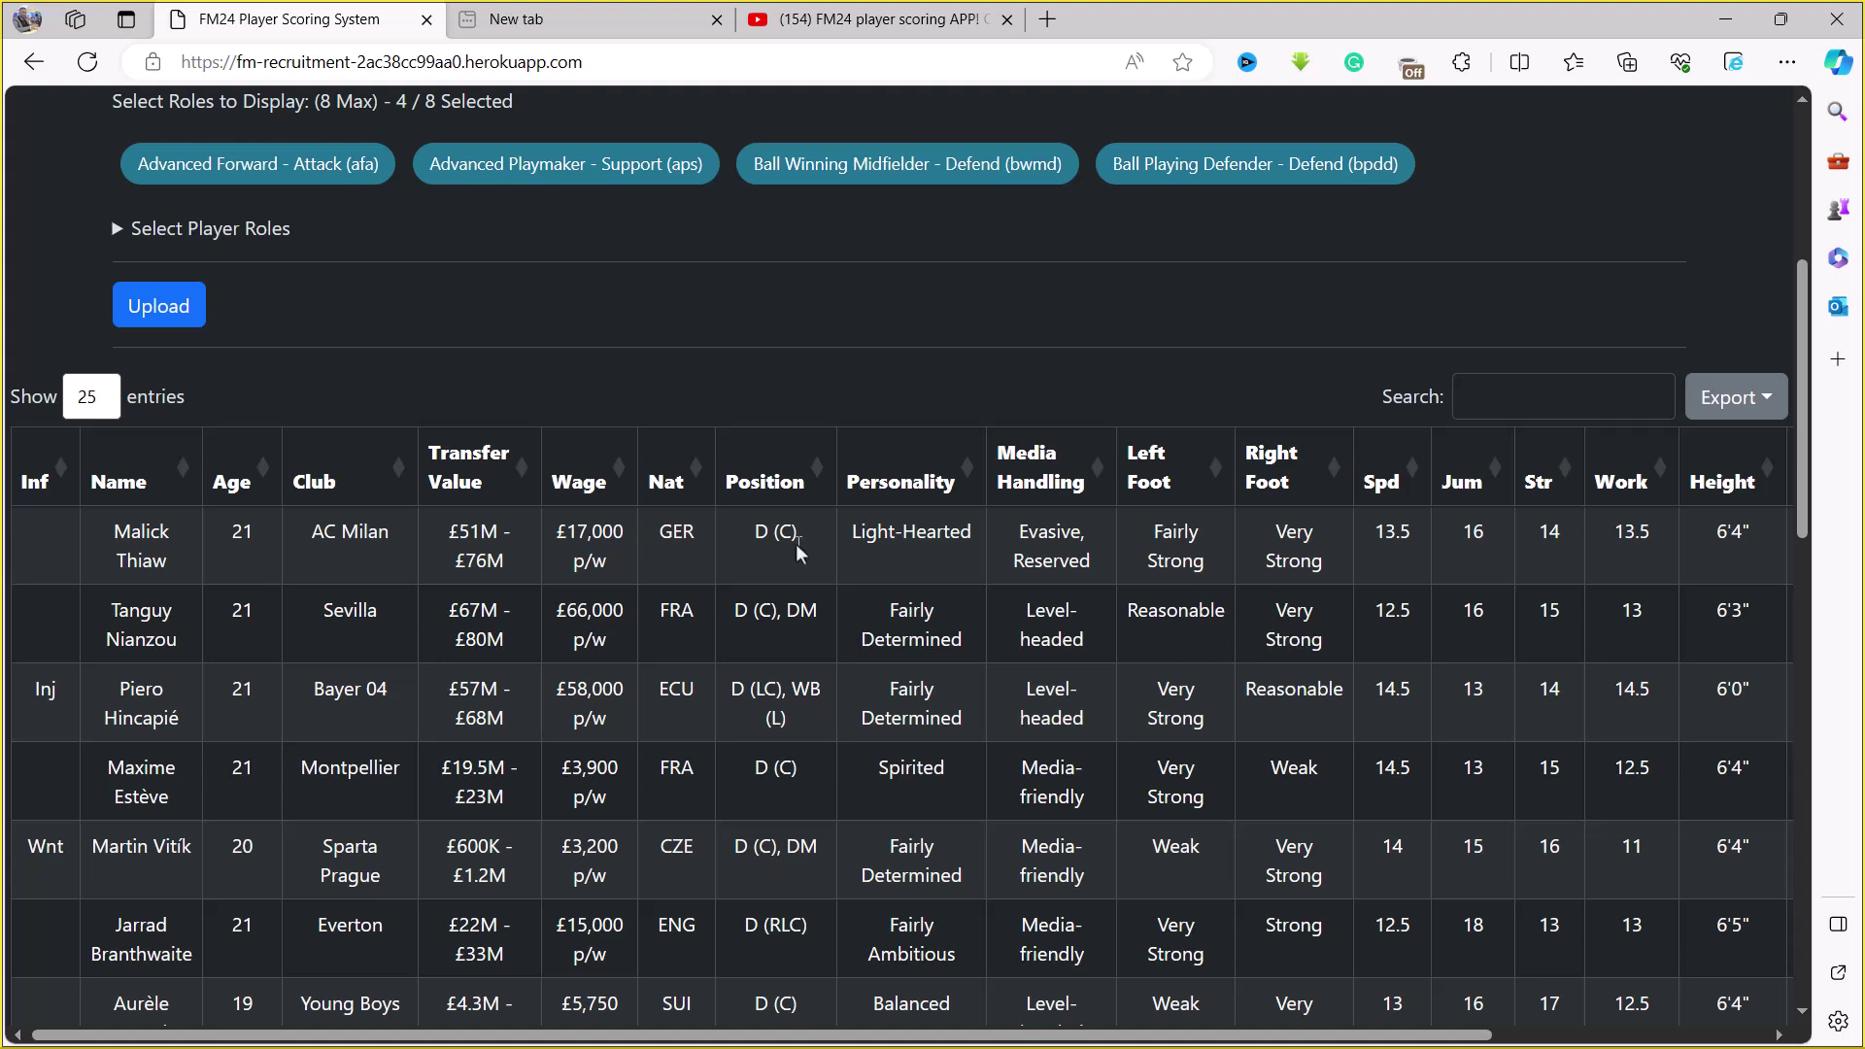
- Scroll through the bpdd-ranked results table, with Malick Thiaw still at the top
scroll(795, 544, "up", 2)
scroll(795, 584, "up", 2)
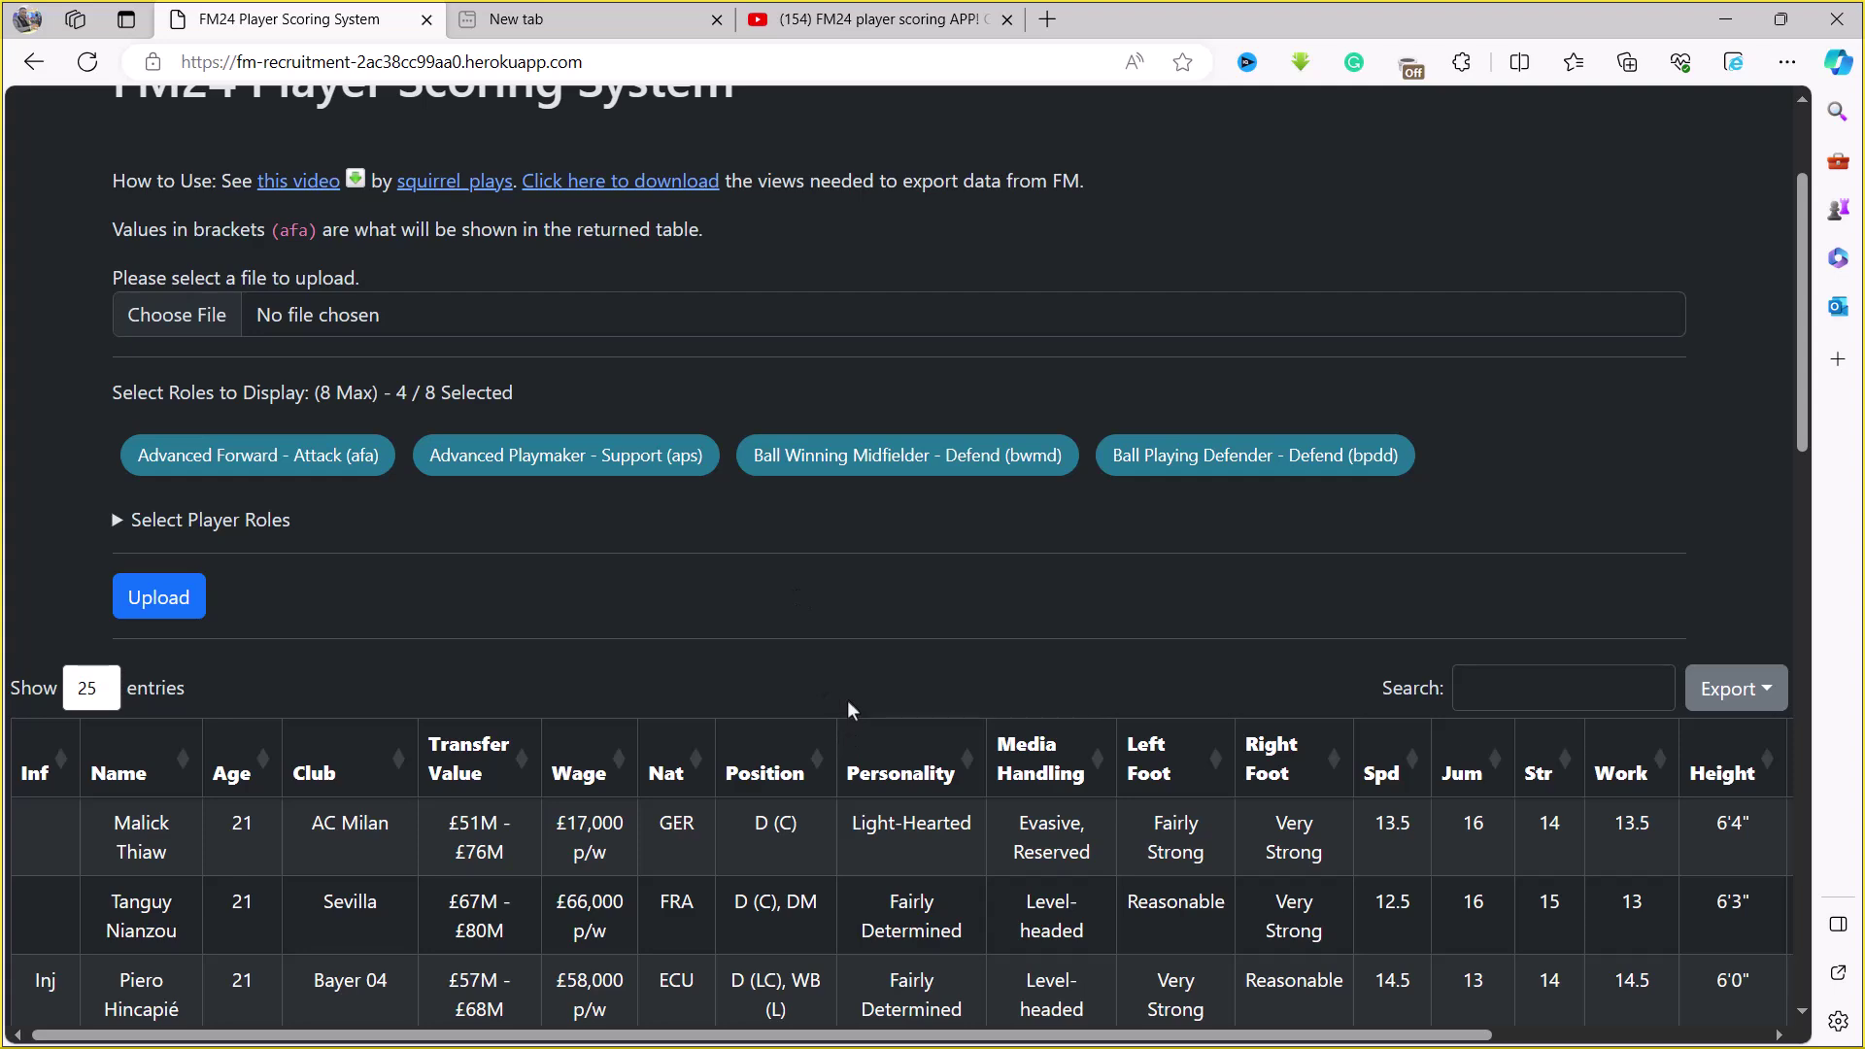
scroll(909, 851, "down", 3)
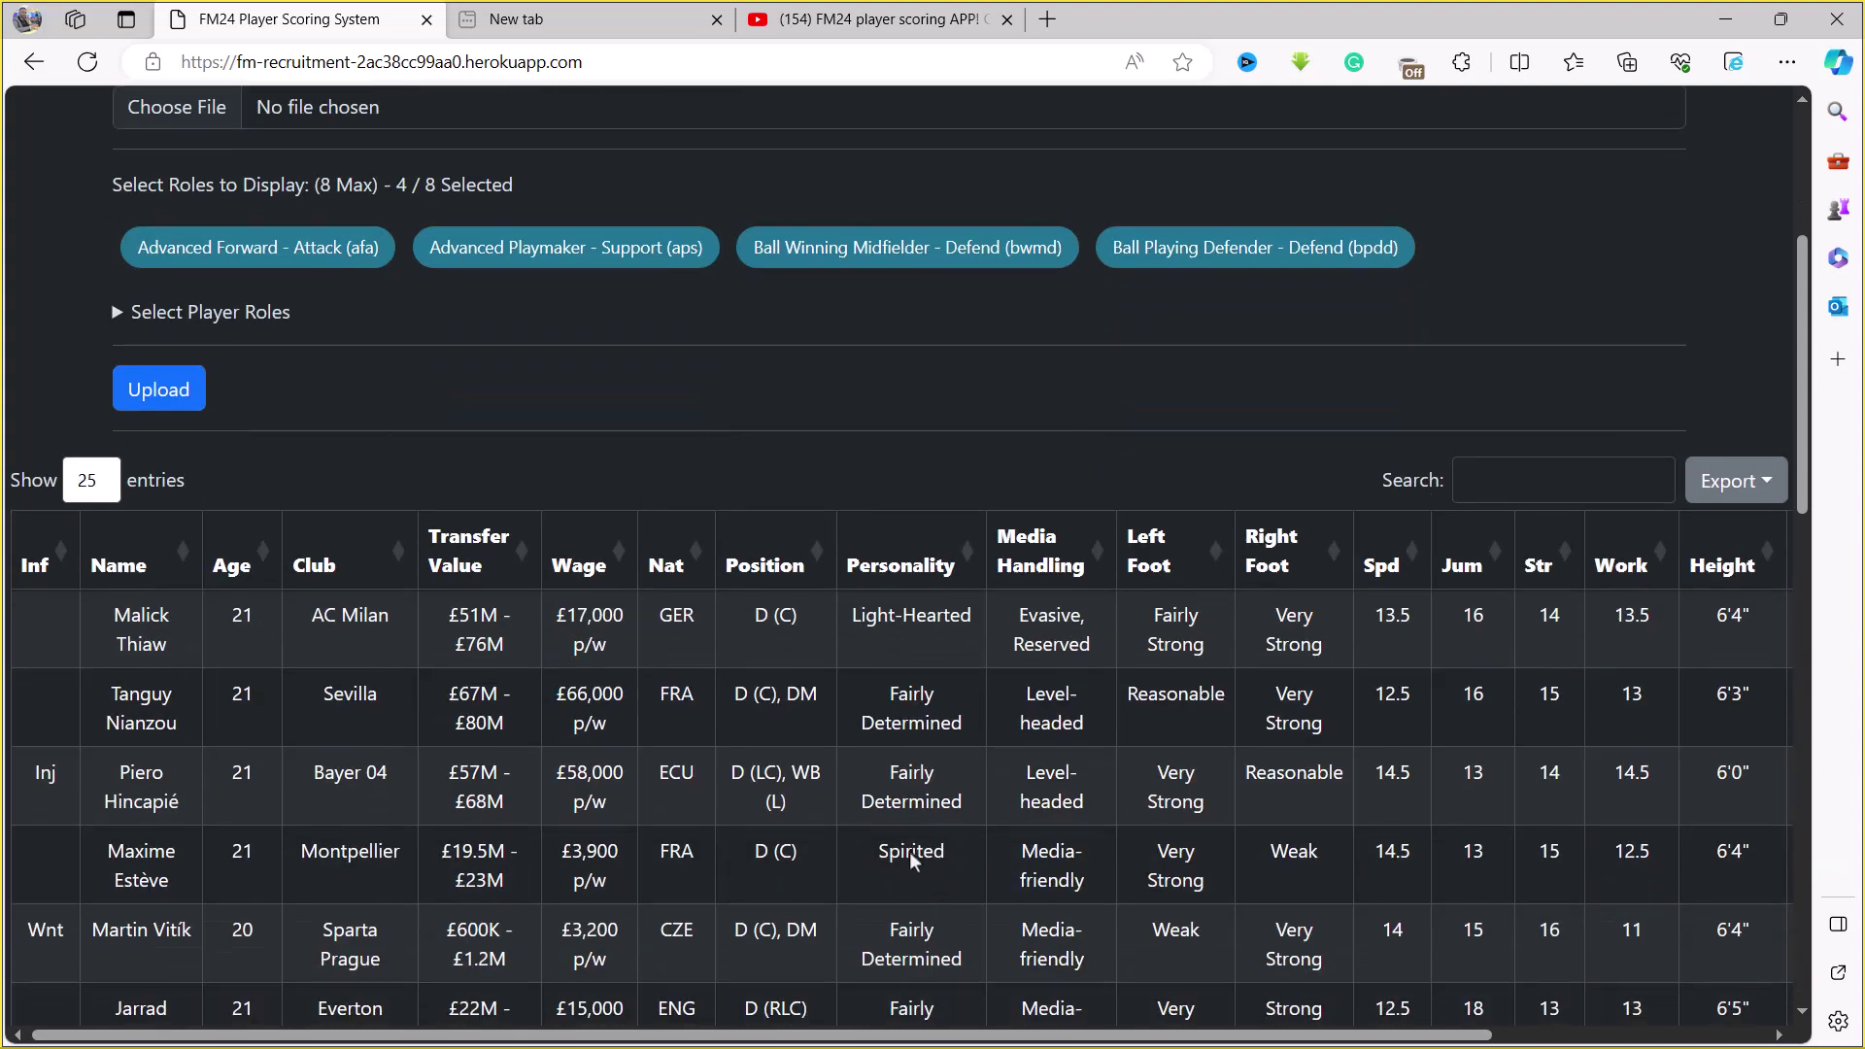
scroll(910, 851, "up", 2)
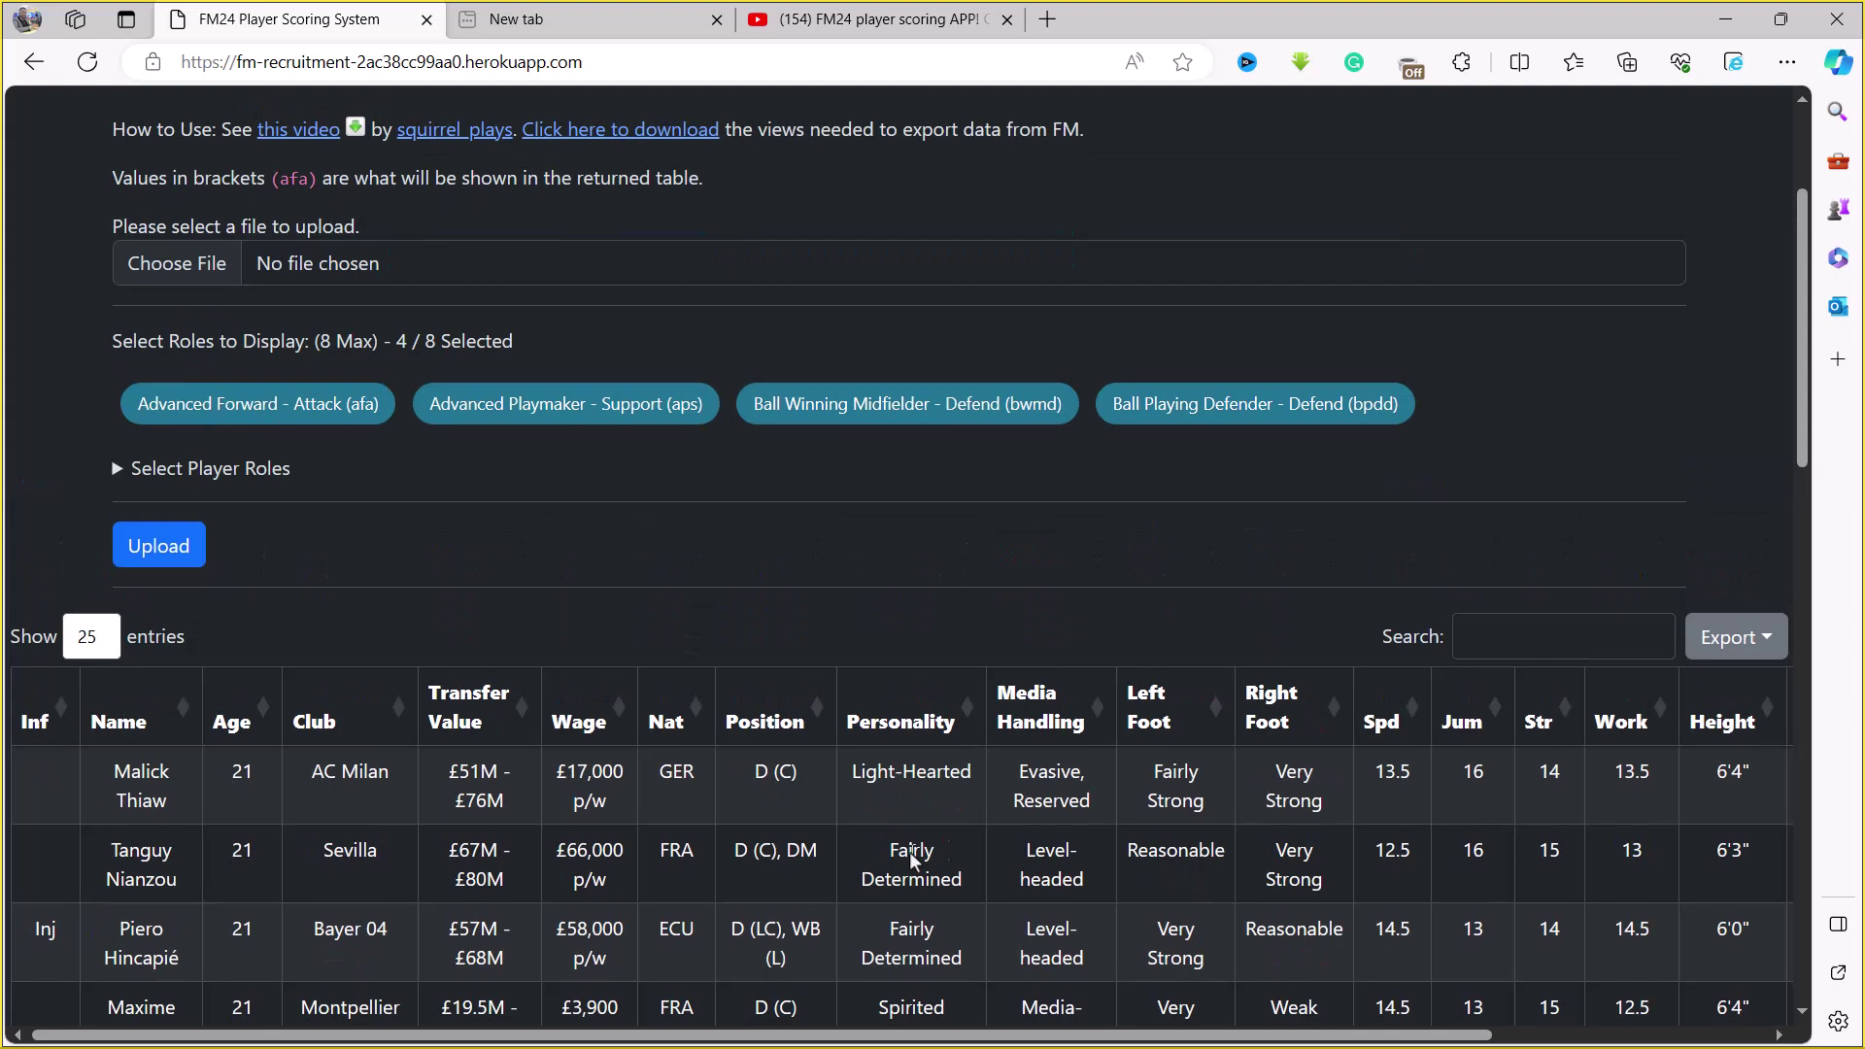
mouse_move(903, 34)
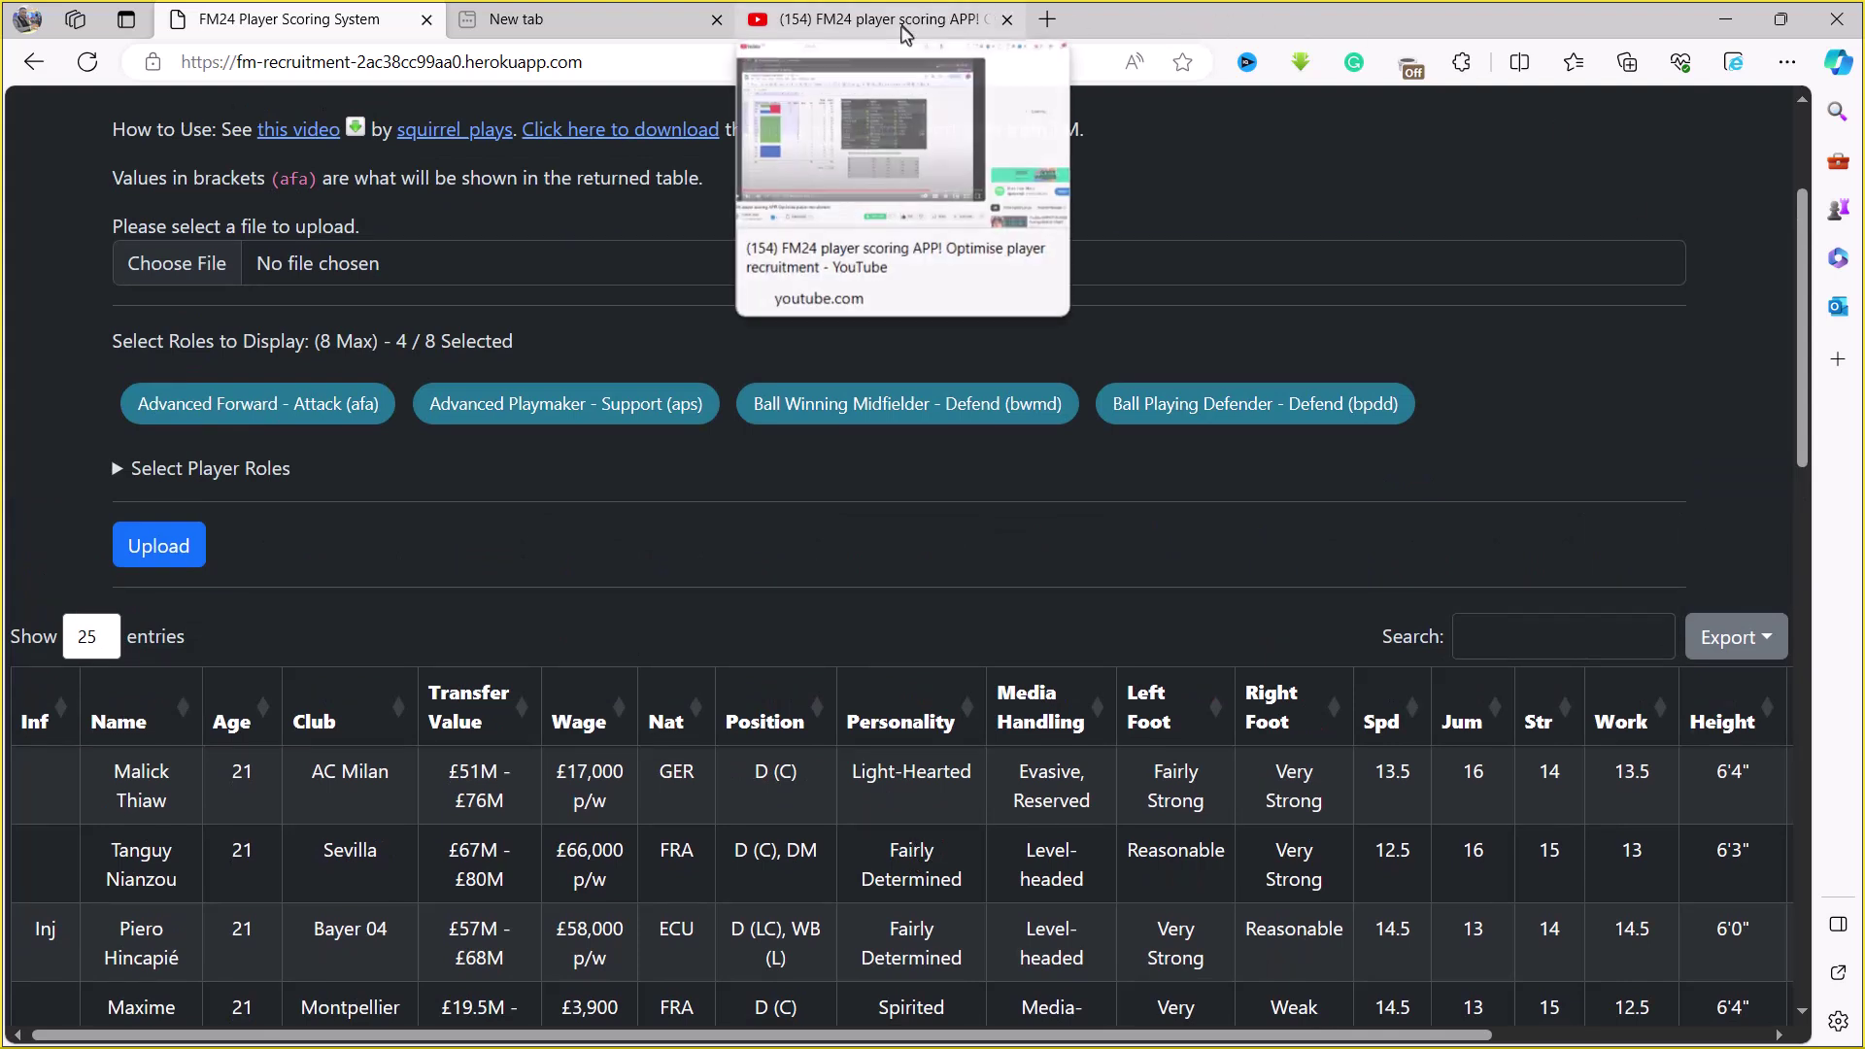